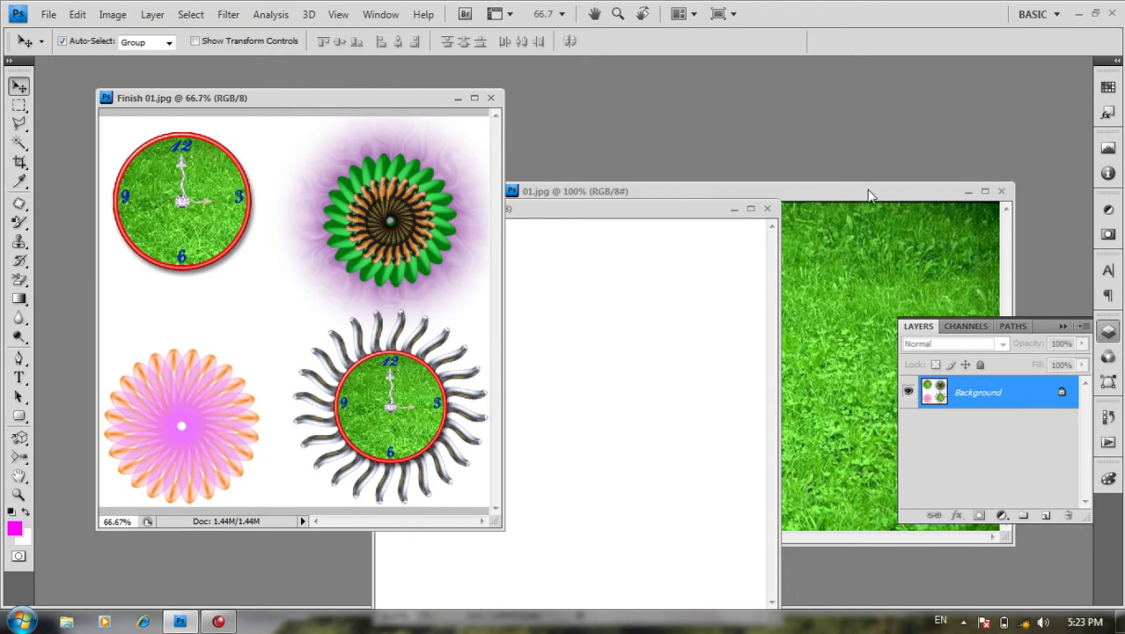
Step: Switch to the Elliptical Marquee Tool to circle part of the grass photo 01.jpg
key("m")
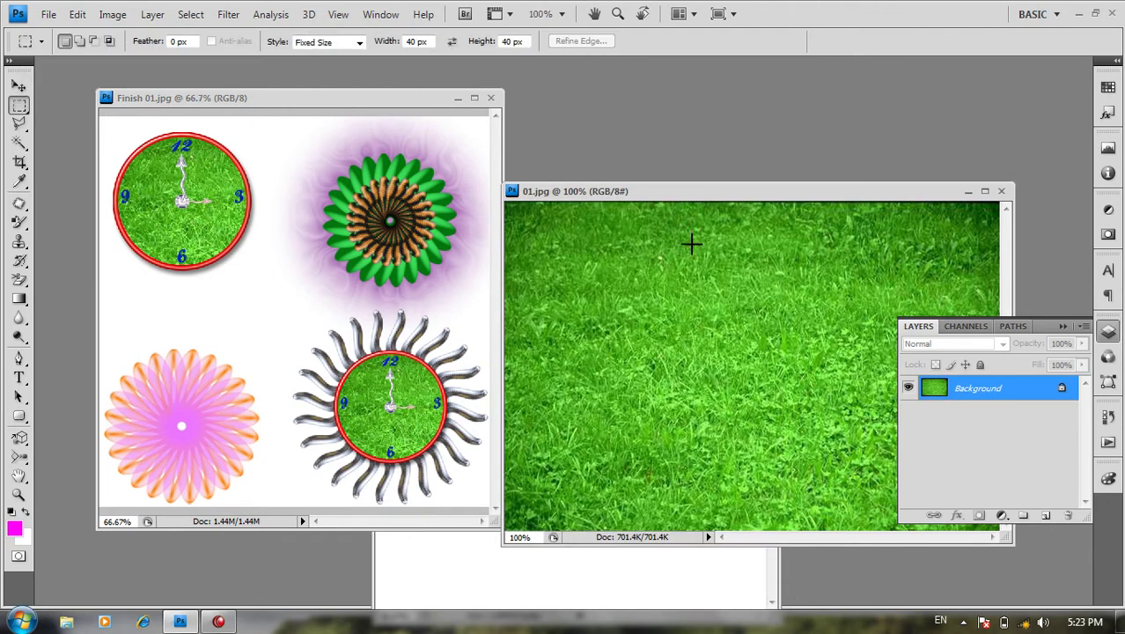
key("shift+m")
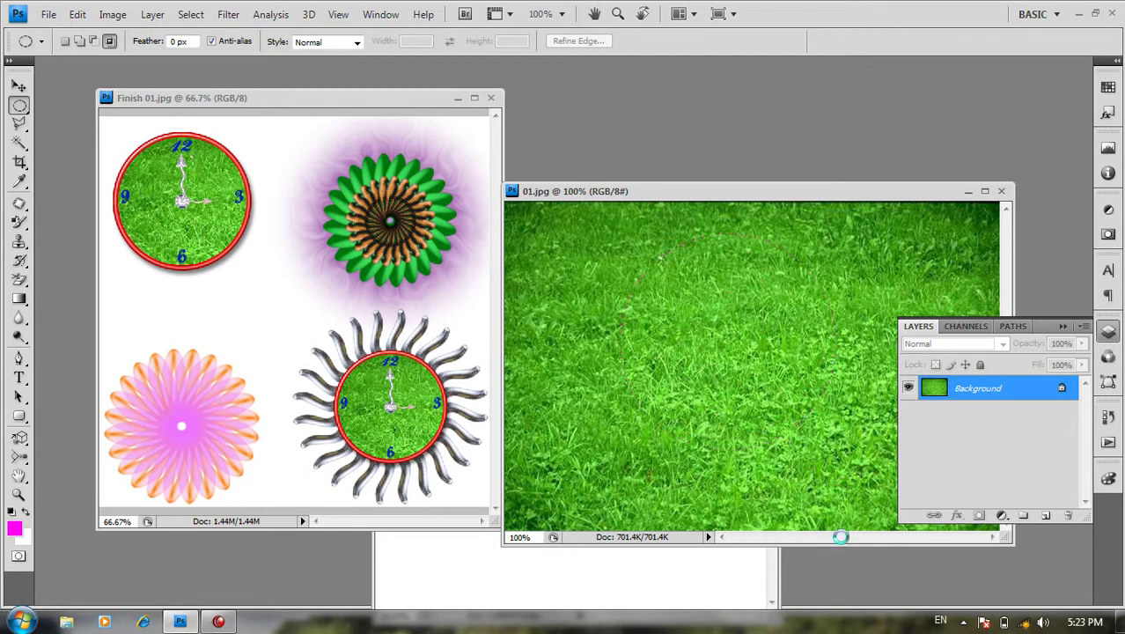
Step: Paste the grass circle into the Untitled-1 document as Layer 1
key("v")
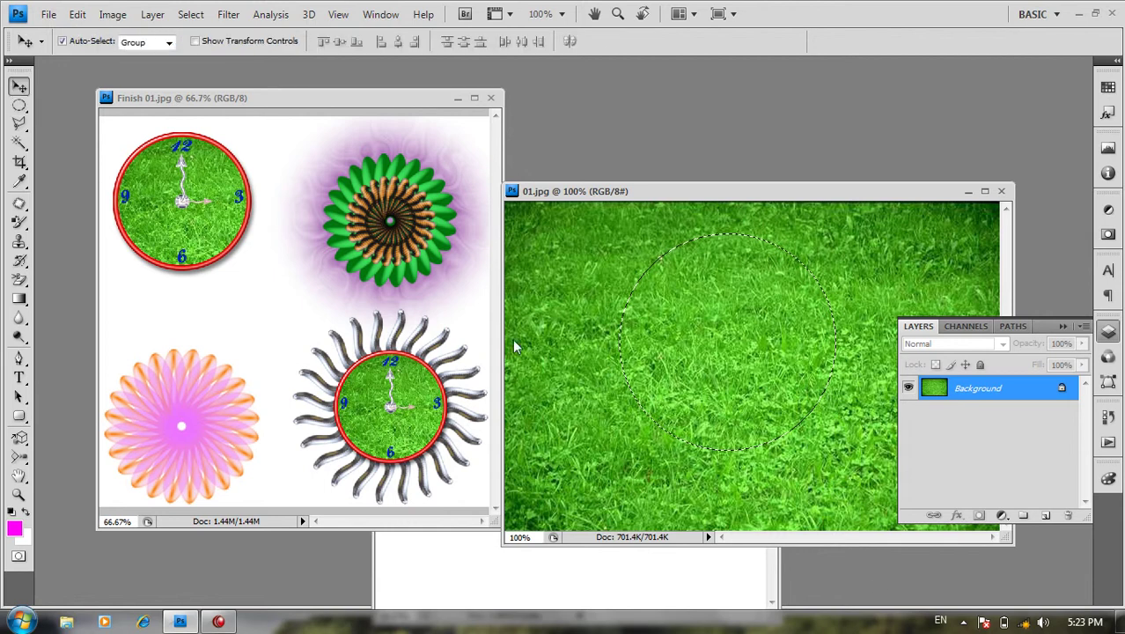
left_click(443, 597)
key("ctrl+v")
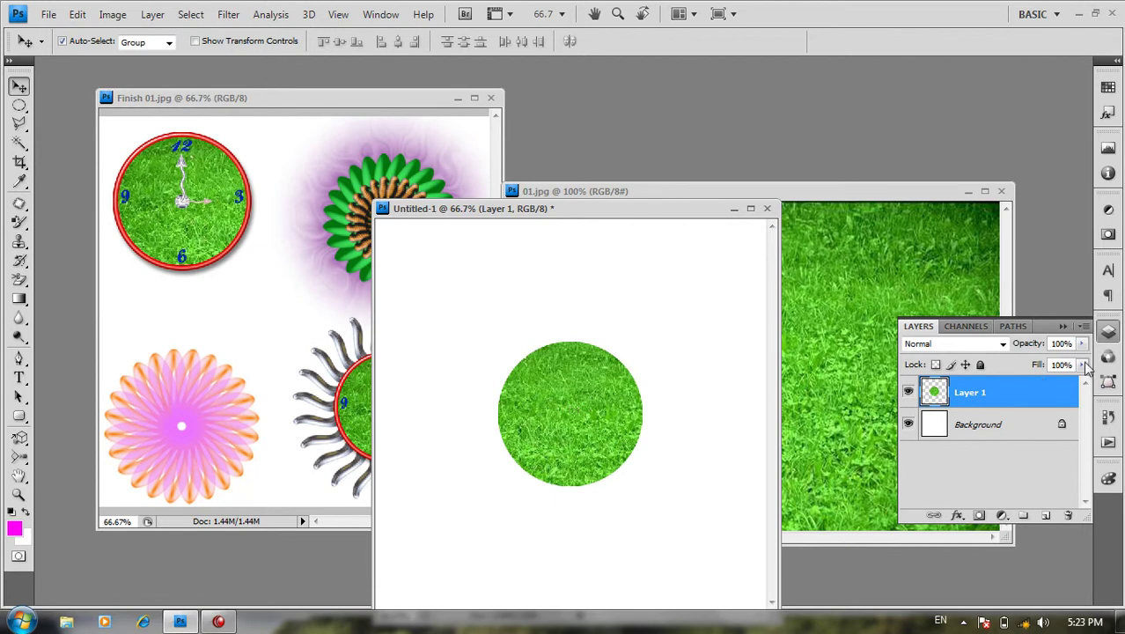
Step: Expand the panel dock, move 01.jpg aside, and open the Paths, Masks, Adjustments, Channels and History panels
left_click(1115, 60)
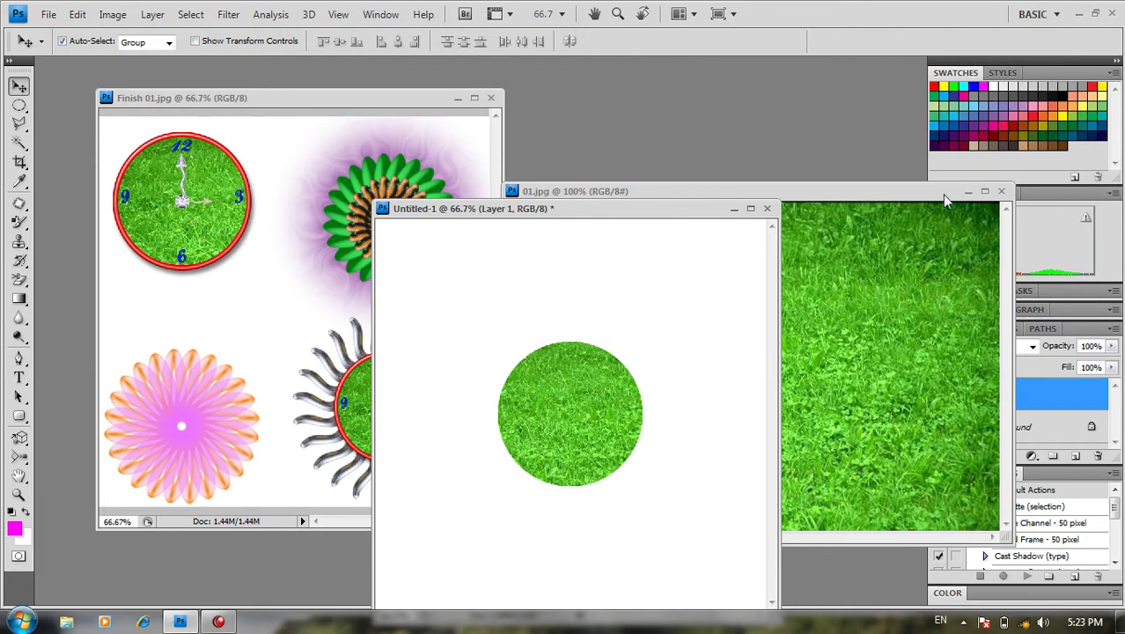
left_click_drag(945, 200, 631, 108)
left_click(766, 276)
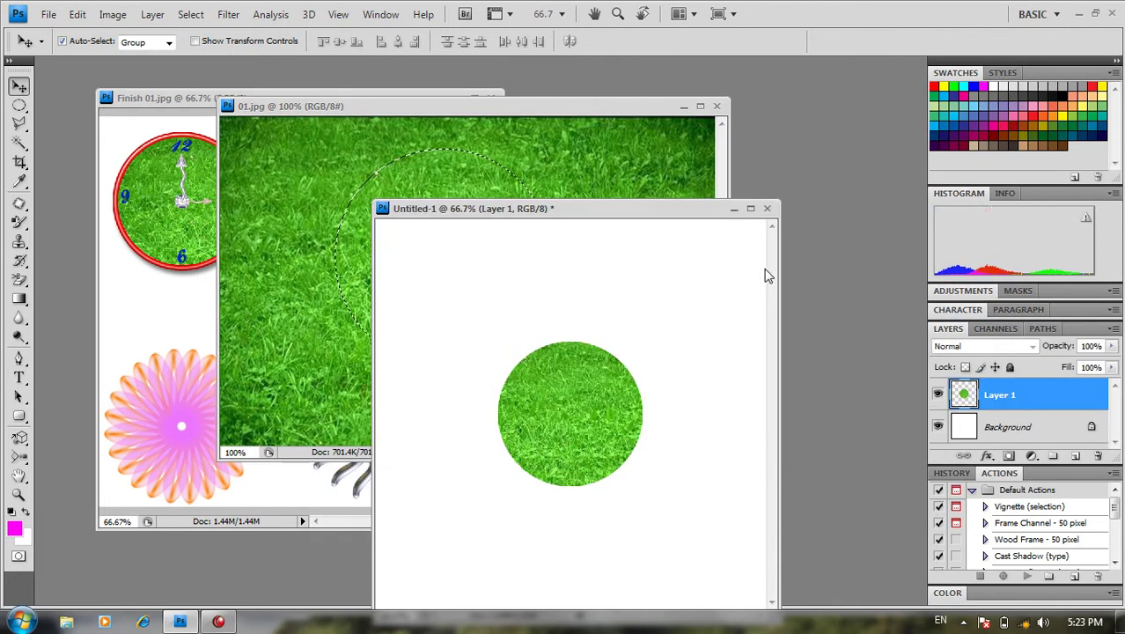
left_click(1043, 329)
left_click(1021, 291)
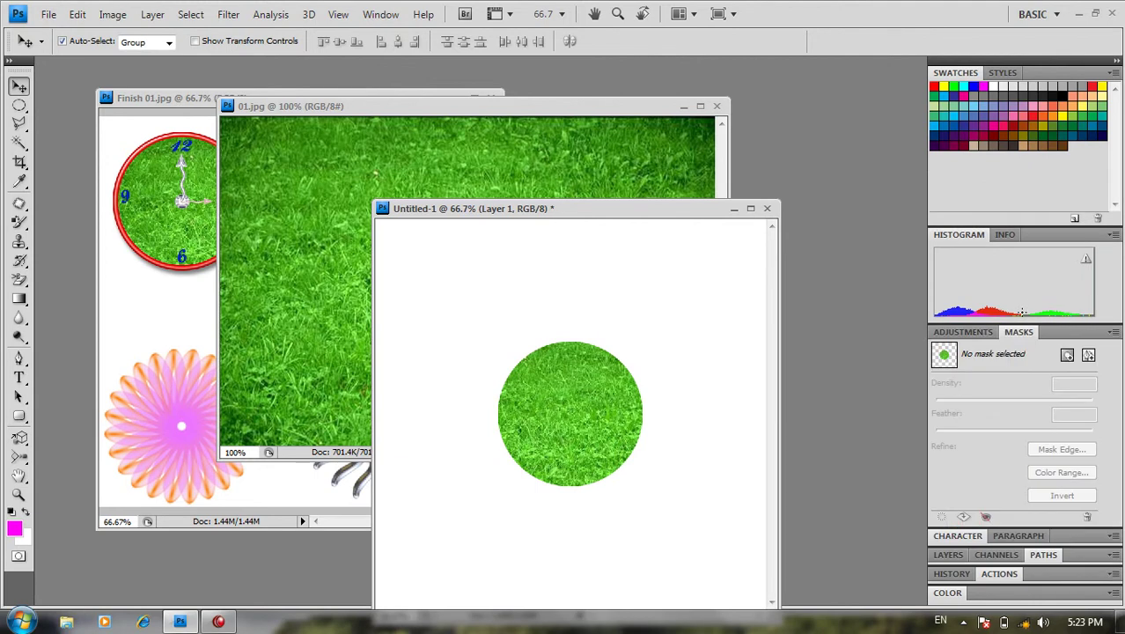
left_click(955, 334)
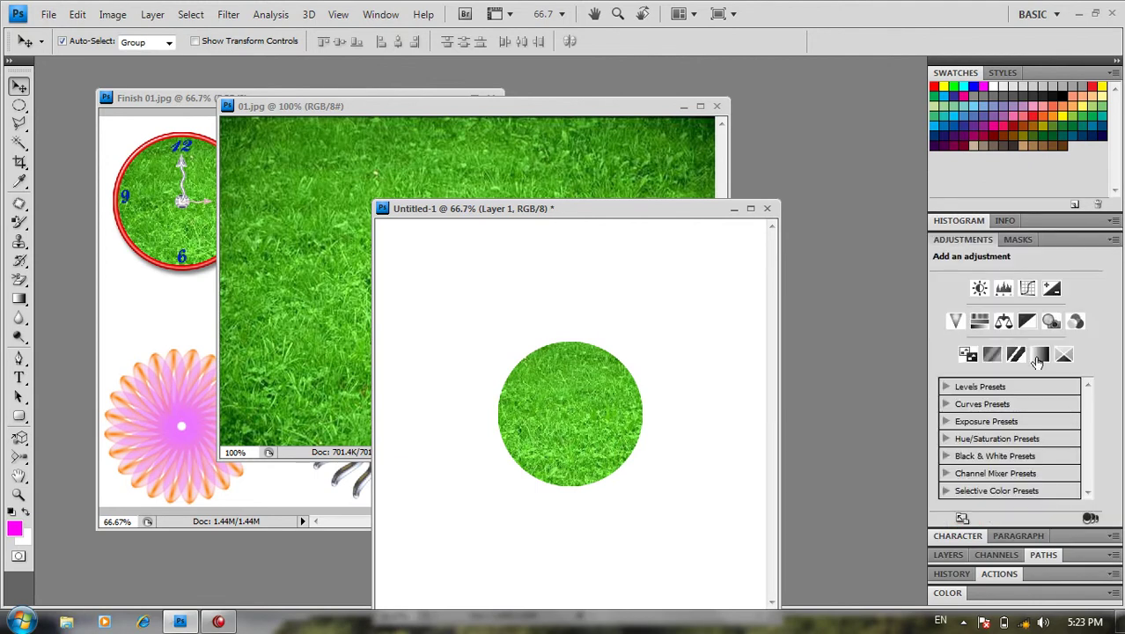
left_click(996, 555)
left_click(952, 573)
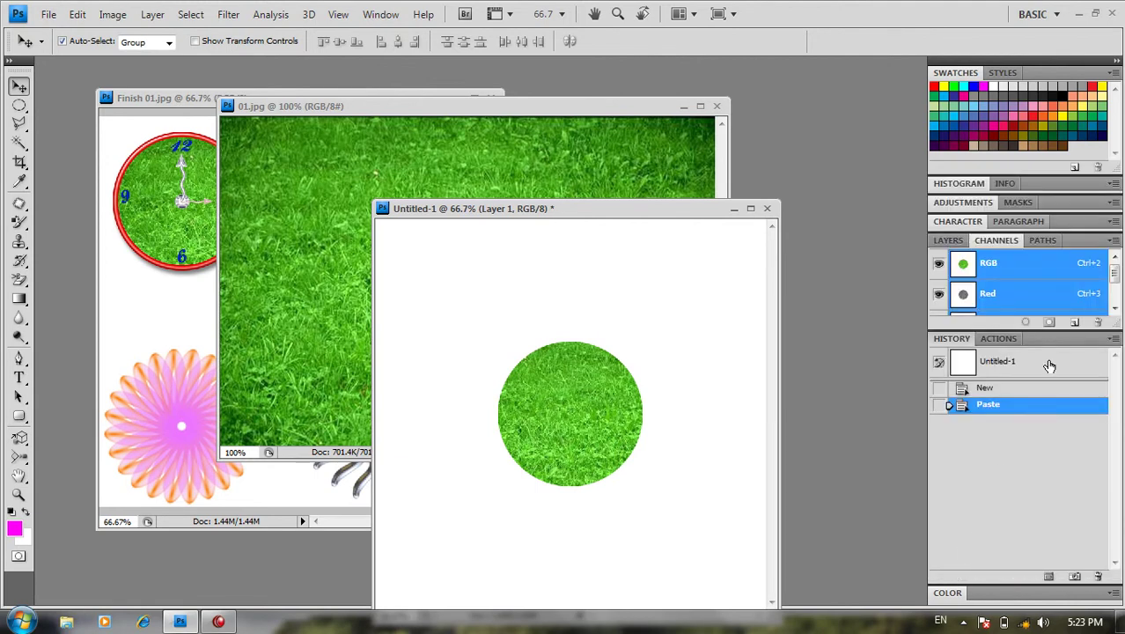
Step: Open the Styles panel and try yellow, green and red swatches, ending on a glossy red ring
left_click(388, 15)
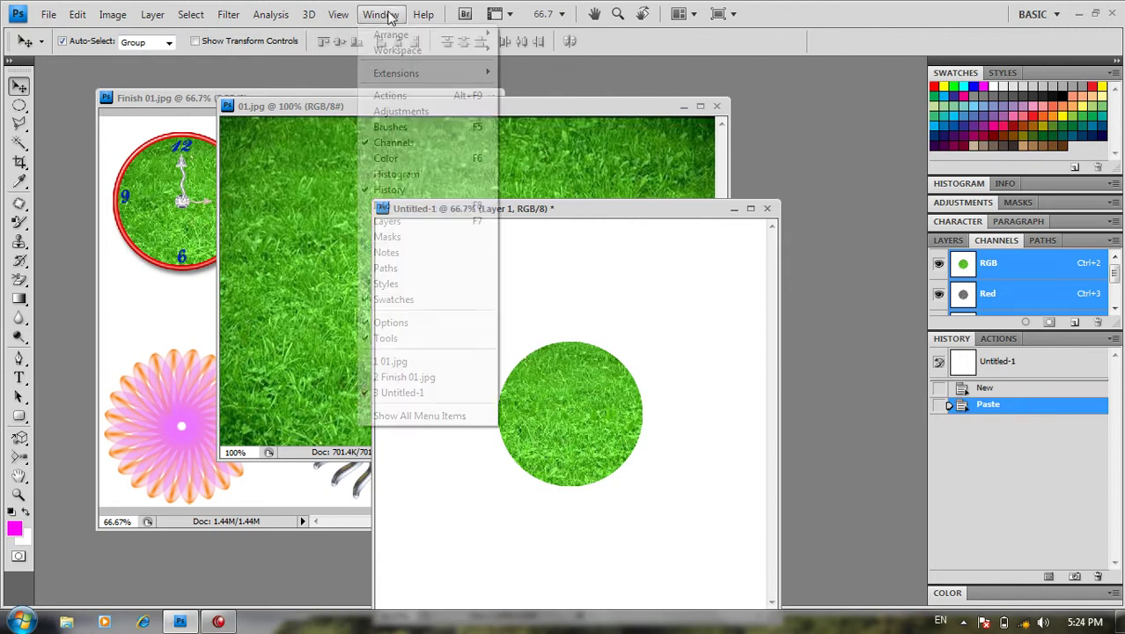
left_click(405, 283)
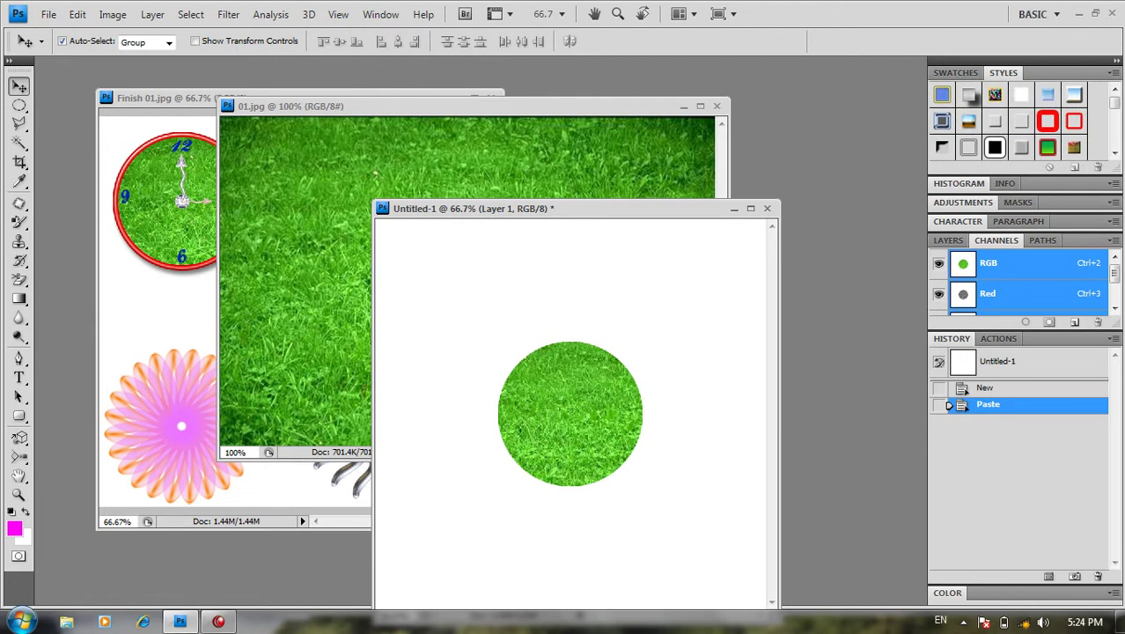
left_click(1071, 122)
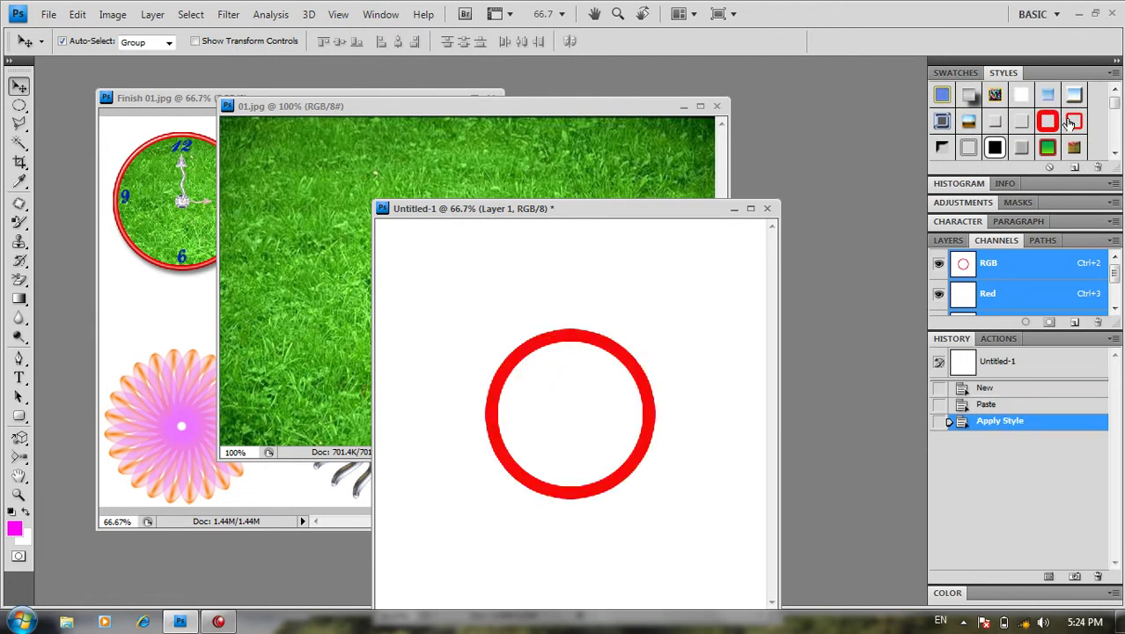
left_click(987, 121)
left_click_drag(1115, 104, 1116, 133)
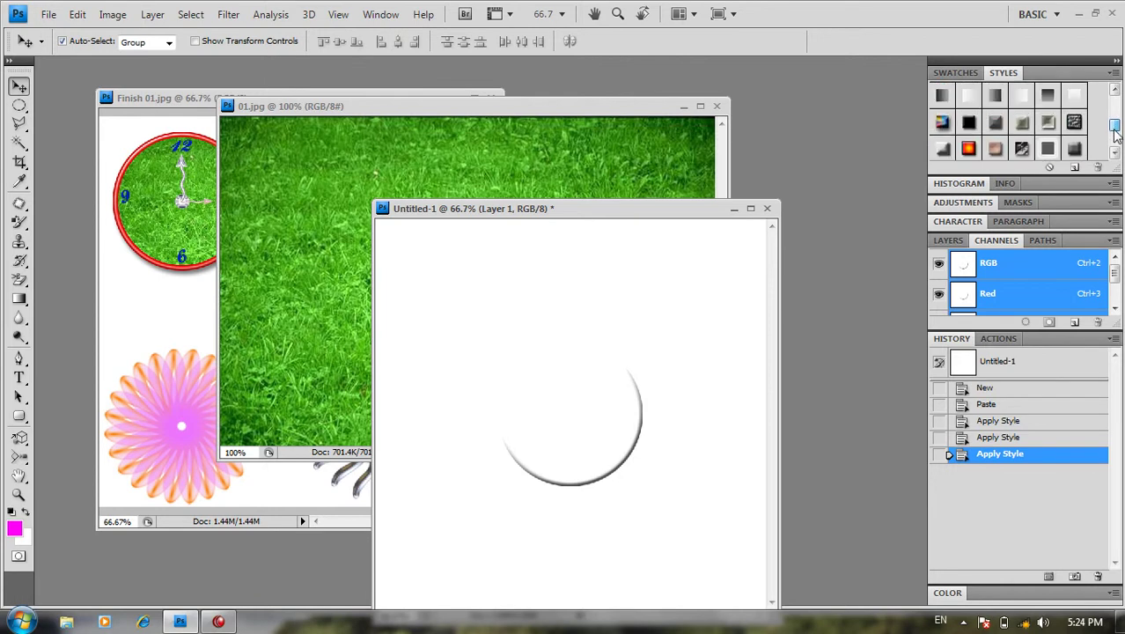
left_click(1115, 152)
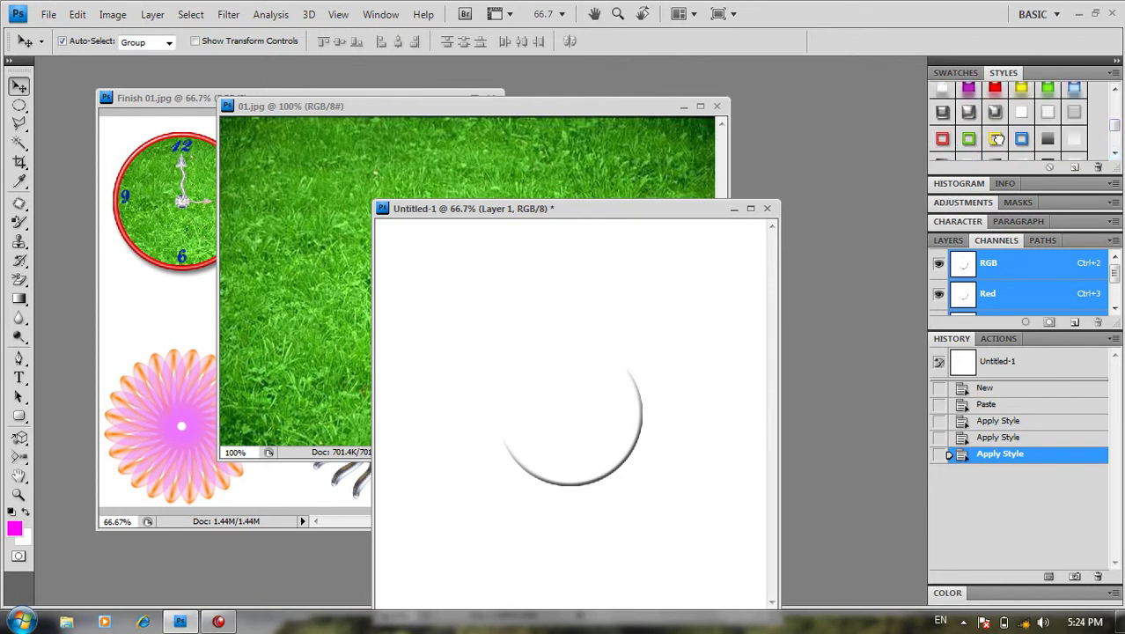
left_click(996, 140)
left_click(968, 139)
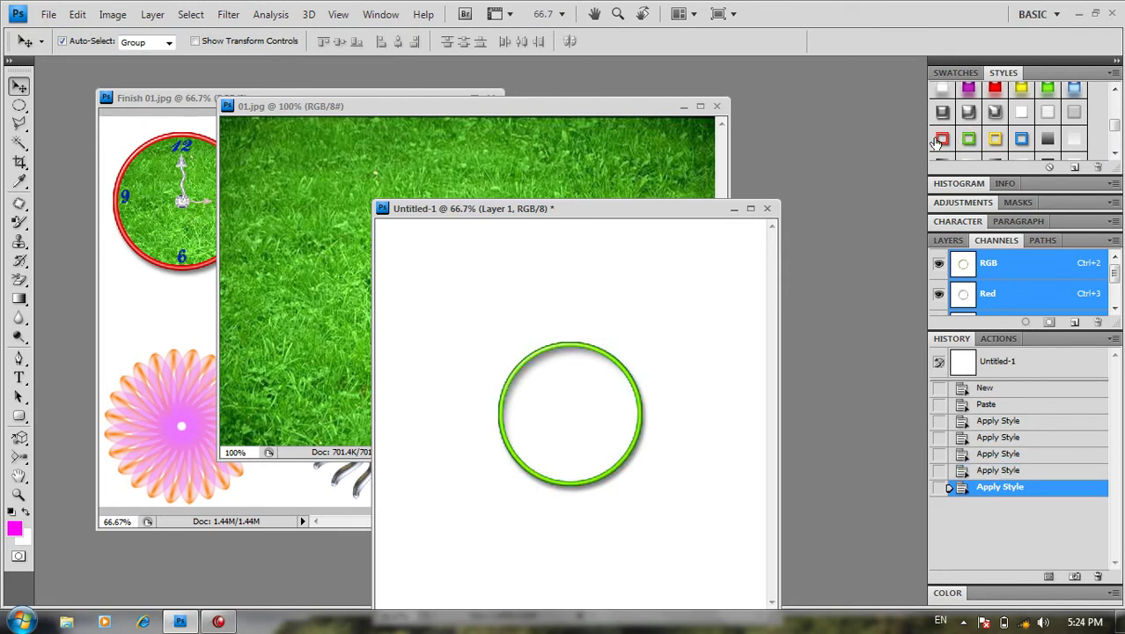
left_click(940, 141)
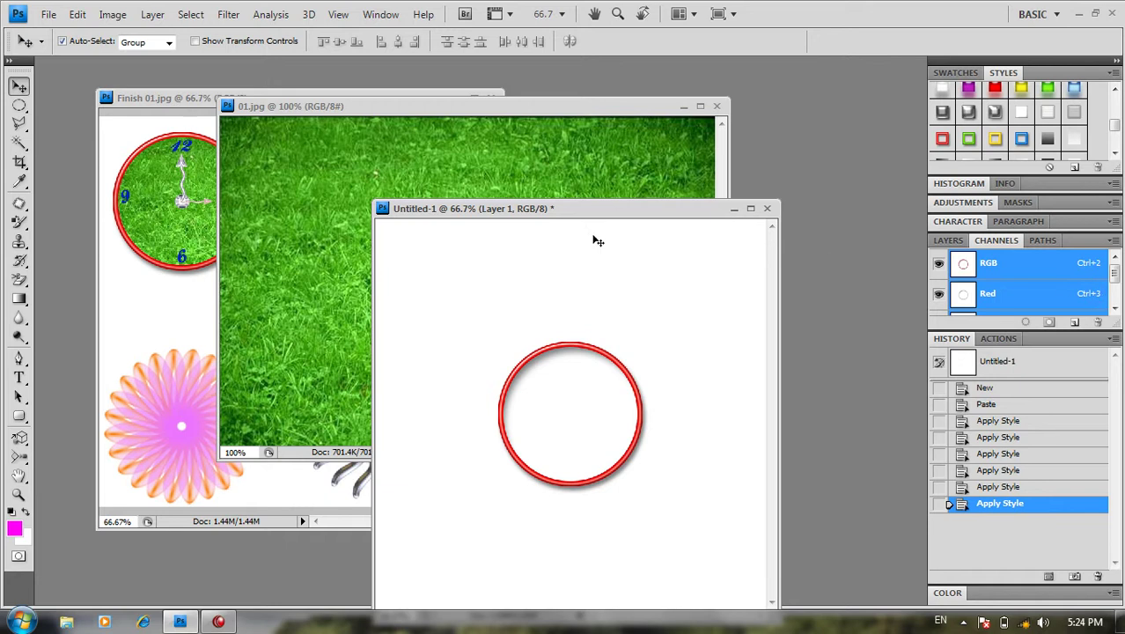
Step: Paste the grass again behind the red ring and hide the ring's Inner Shadow effect
key("ctrl+v")
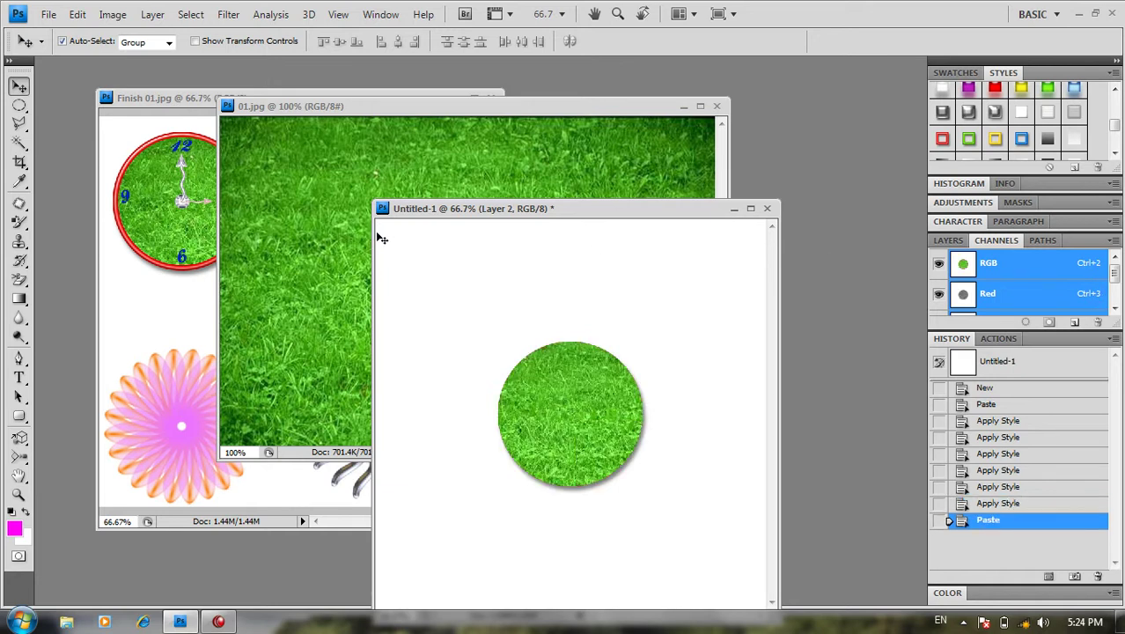
key("ctrl+bracketleft")
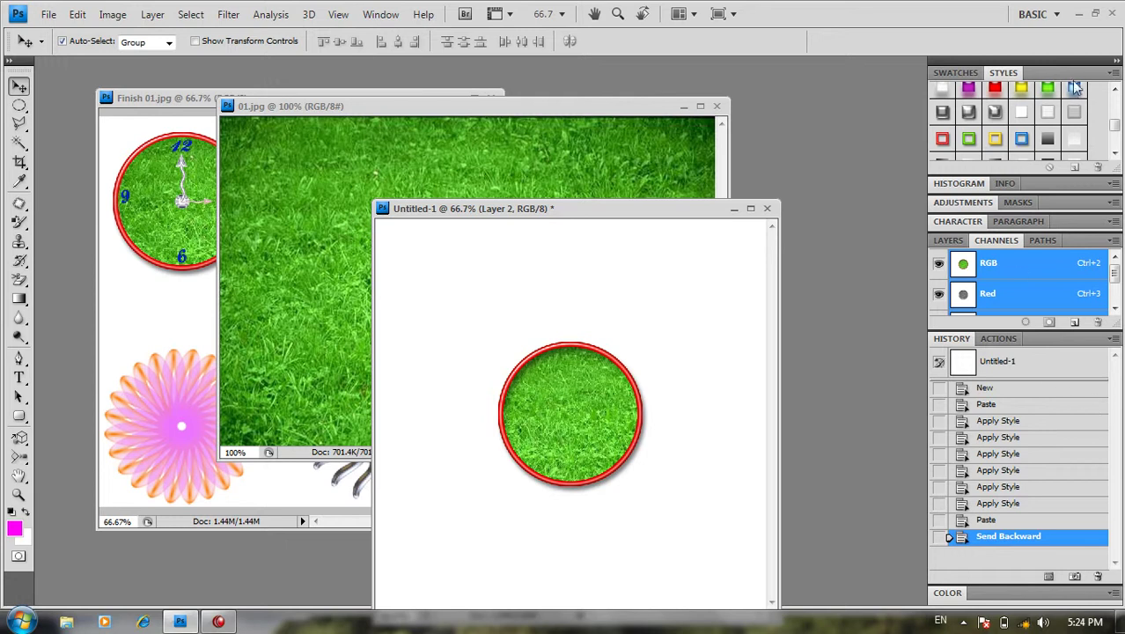
left_click(1118, 60)
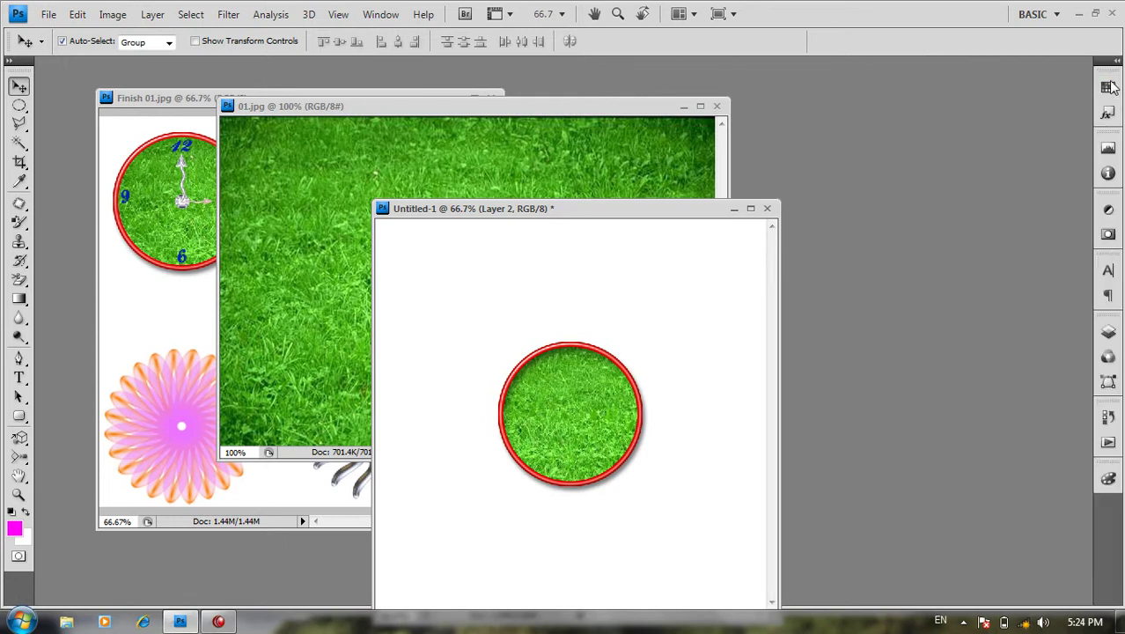
left_click(1109, 333)
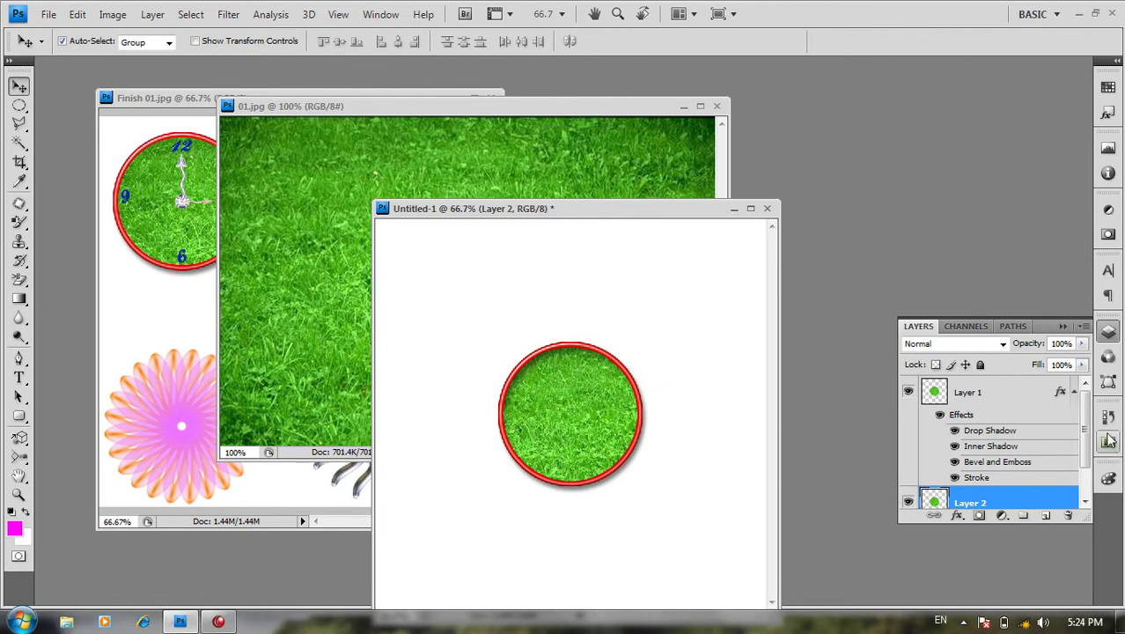
scroll(1083, 454, "down", 2)
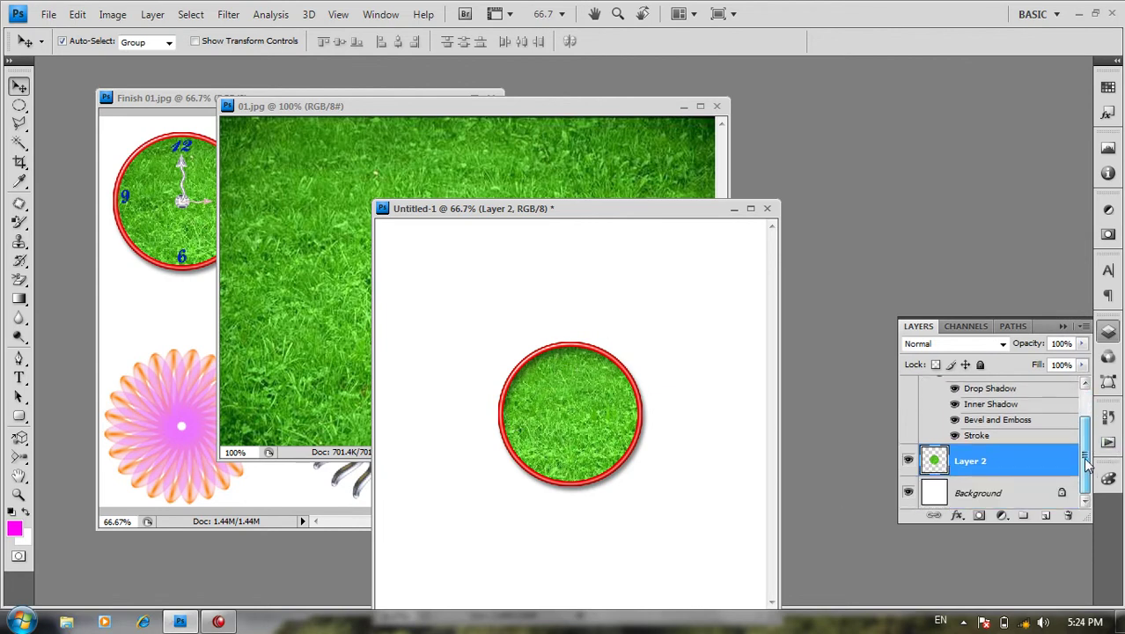
left_click(955, 404)
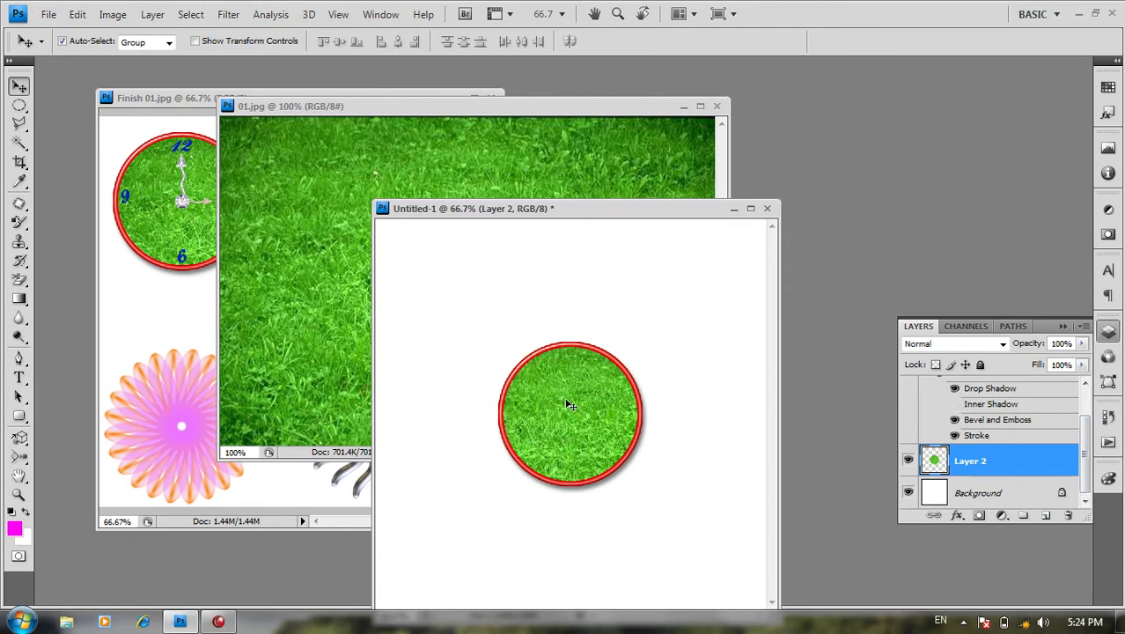
Step: Merge the grass and ring into Layer 1 and move the circle up-left
mouse_move(443, 301)
left_mouse_down()
mouse_move(621, 473)
mouse_move(641, 476)
left_mouse_up()
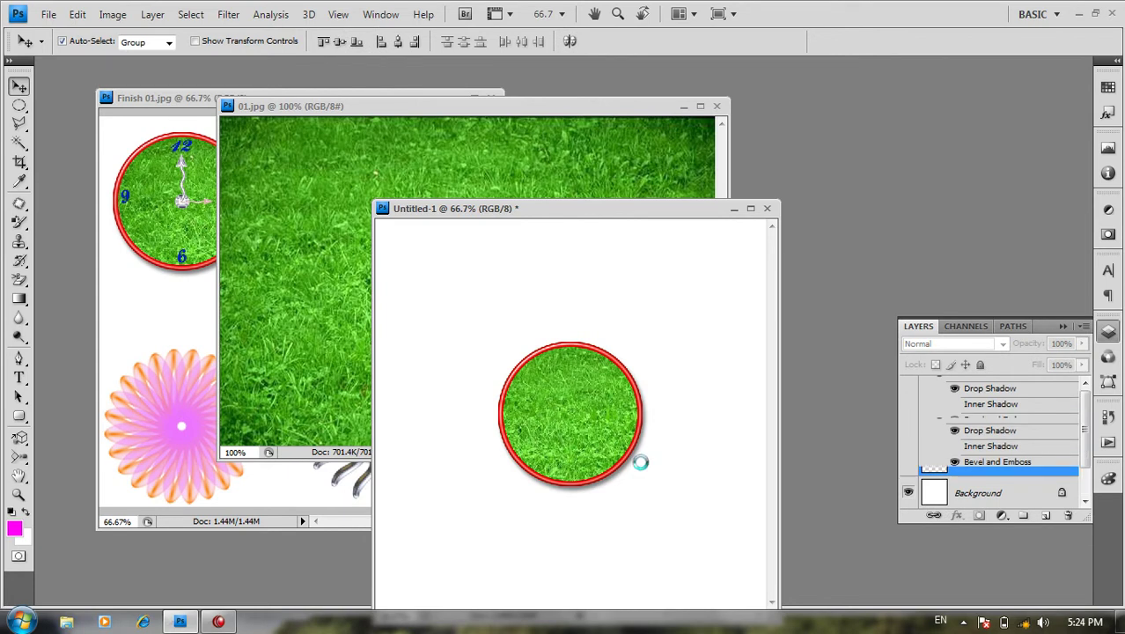
key("ctrl+e")
left_click_drag(585, 414, 493, 324)
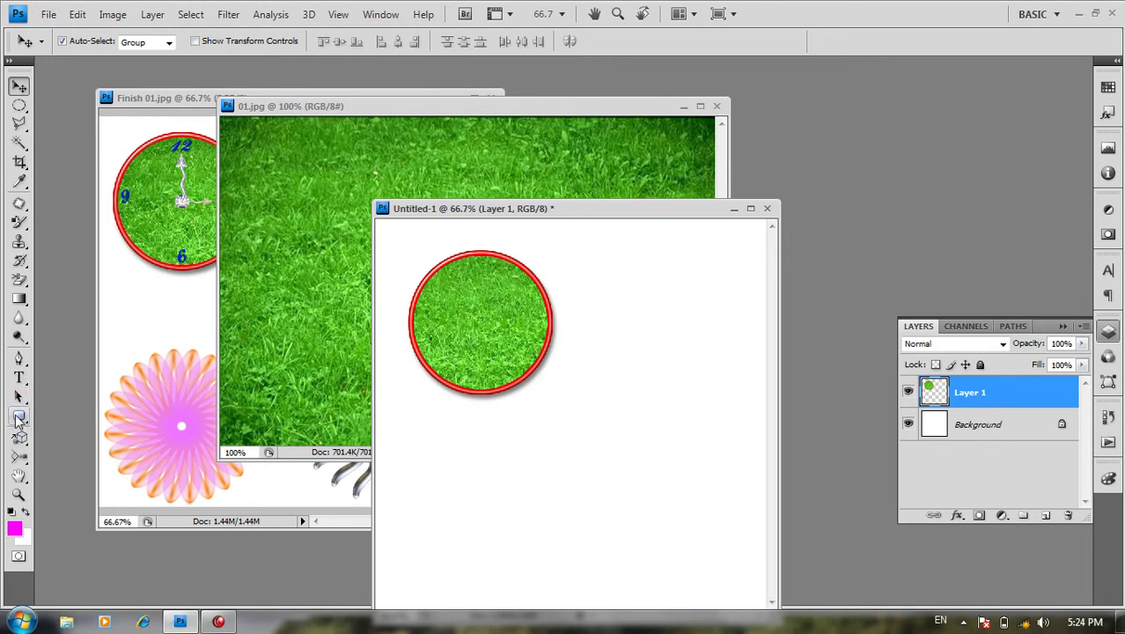
Step: Draw a wavy arrow with the Custom Shape tool over the grass circle
left_click_drag(18, 416, 92, 499)
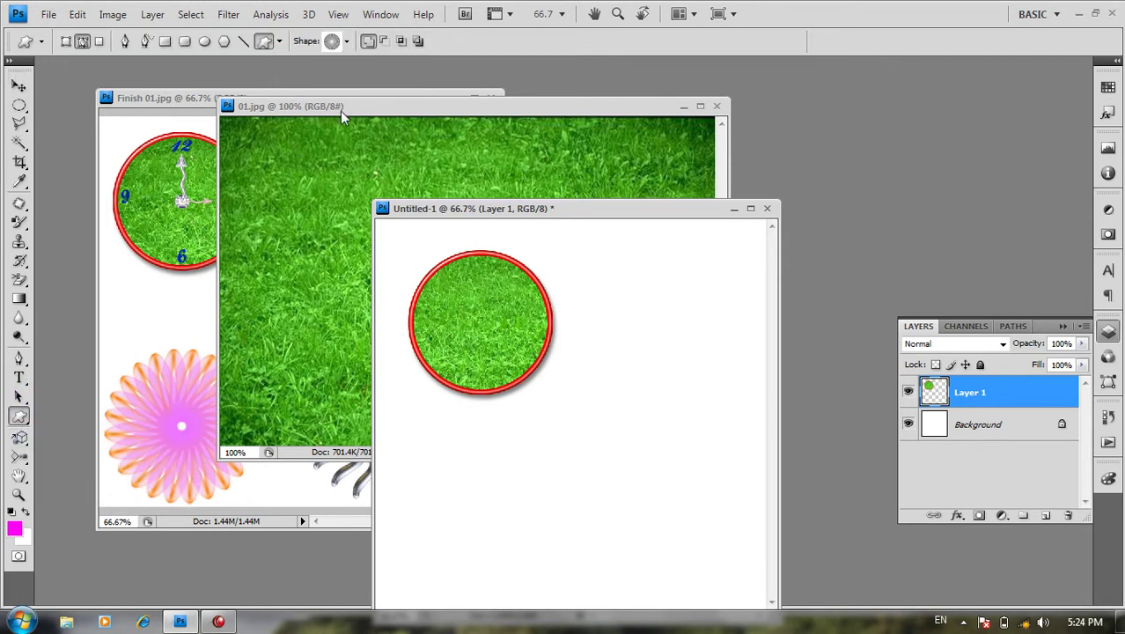
left_click(346, 40)
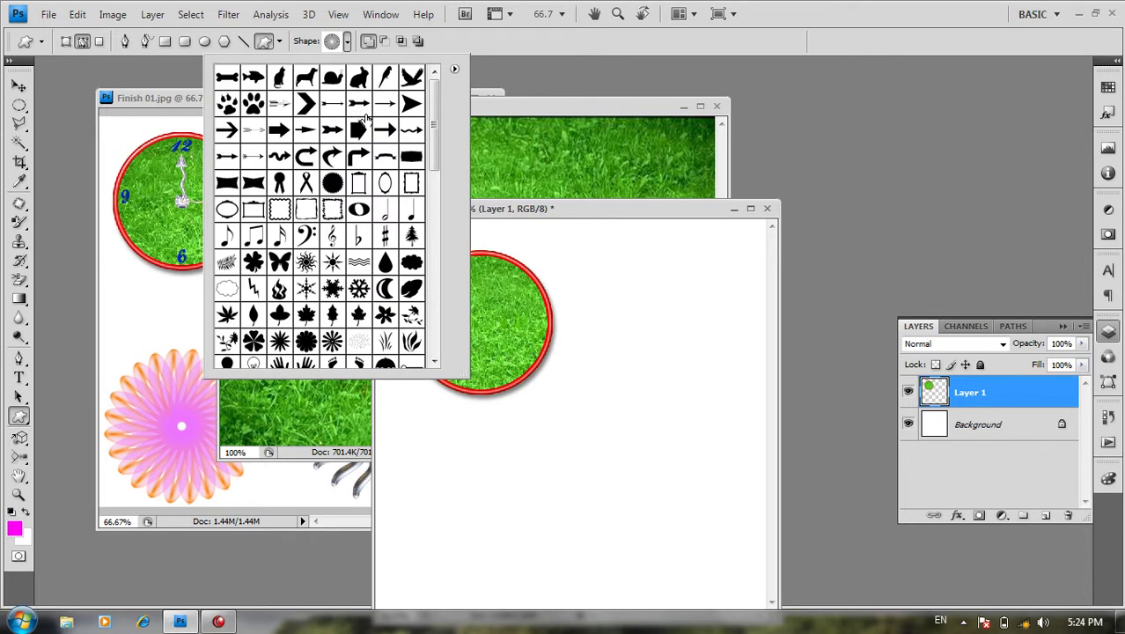
left_click(411, 132)
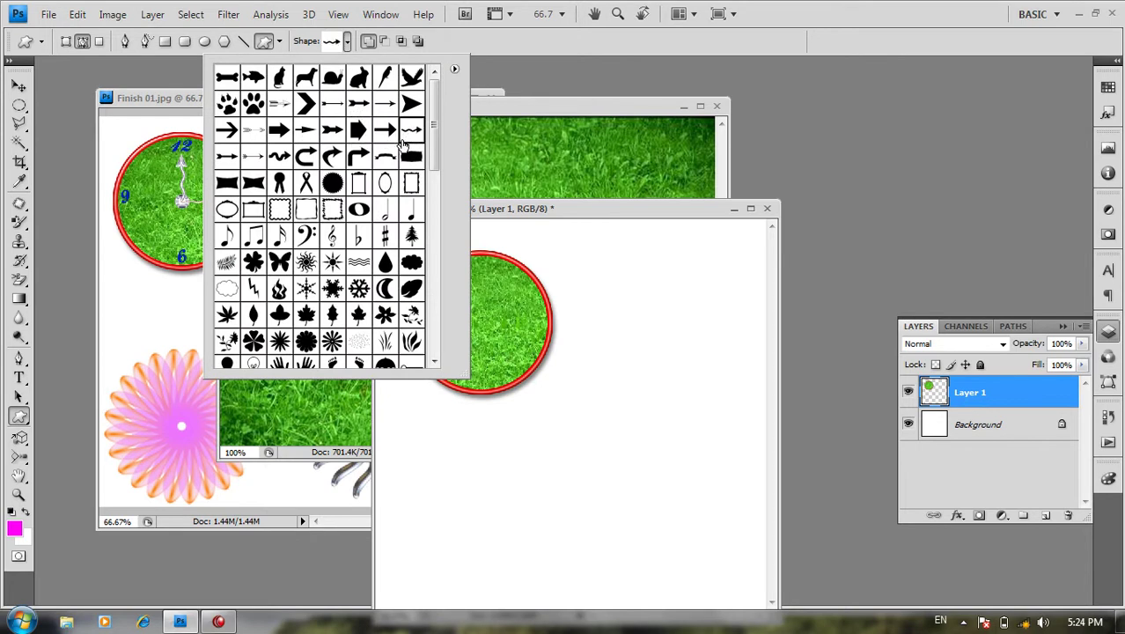
key("Return")
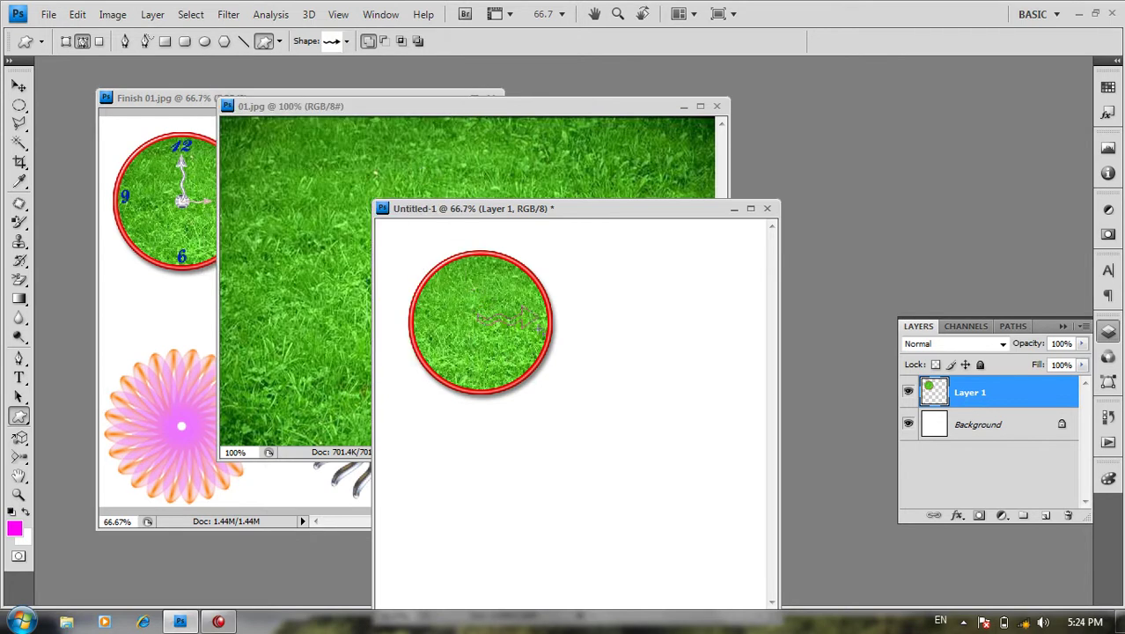
left_click_drag(542, 335, 532, 328)
Step: Fill the arrow outline with magenta on a new Layer 2 and deselect
key("ctrl+Return")
key("ctrl+shift+n")
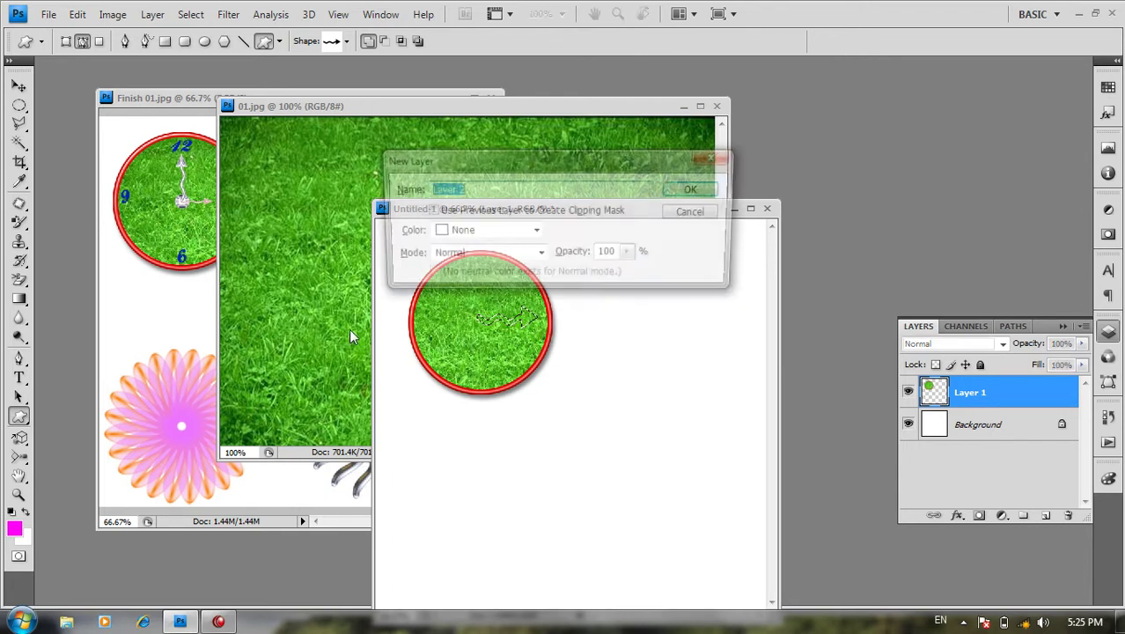
key("Return")
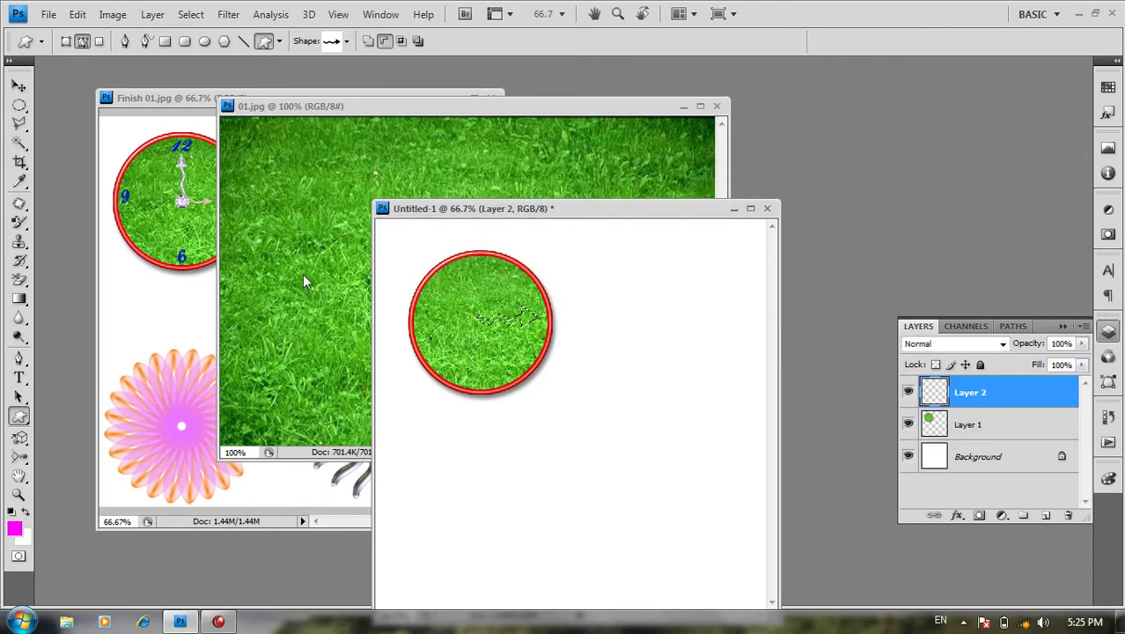
key("alt+BackSpace")
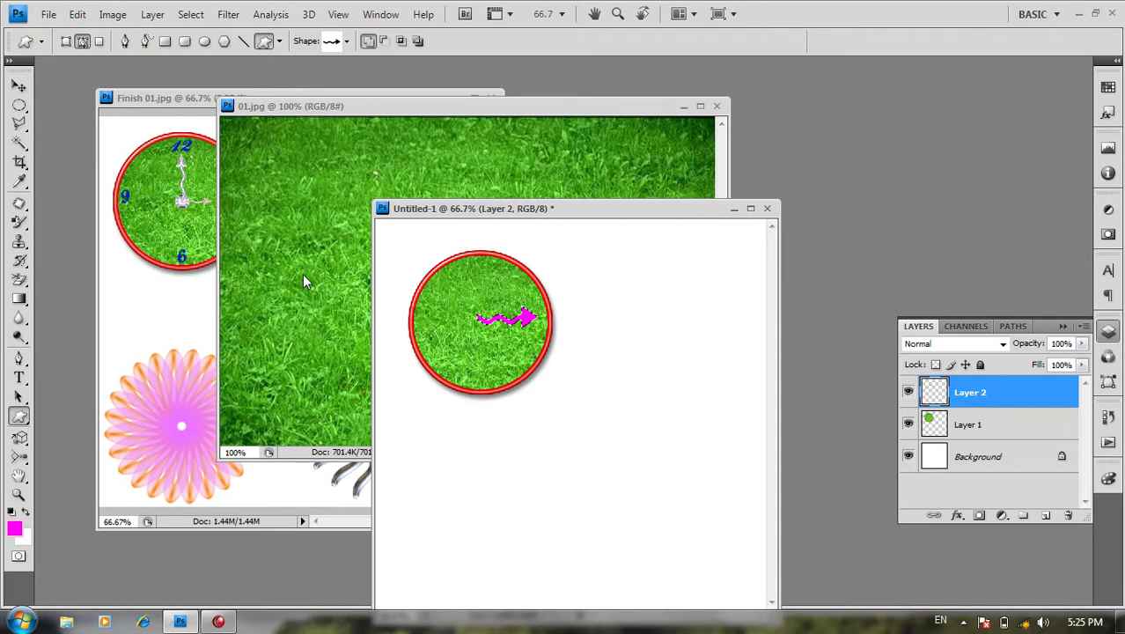
key("ctrl+d")
Step: Apply the Eye Candy 4000 Chrome filter to the arrow and bring Finish 01.jpg forward
left_click(228, 14)
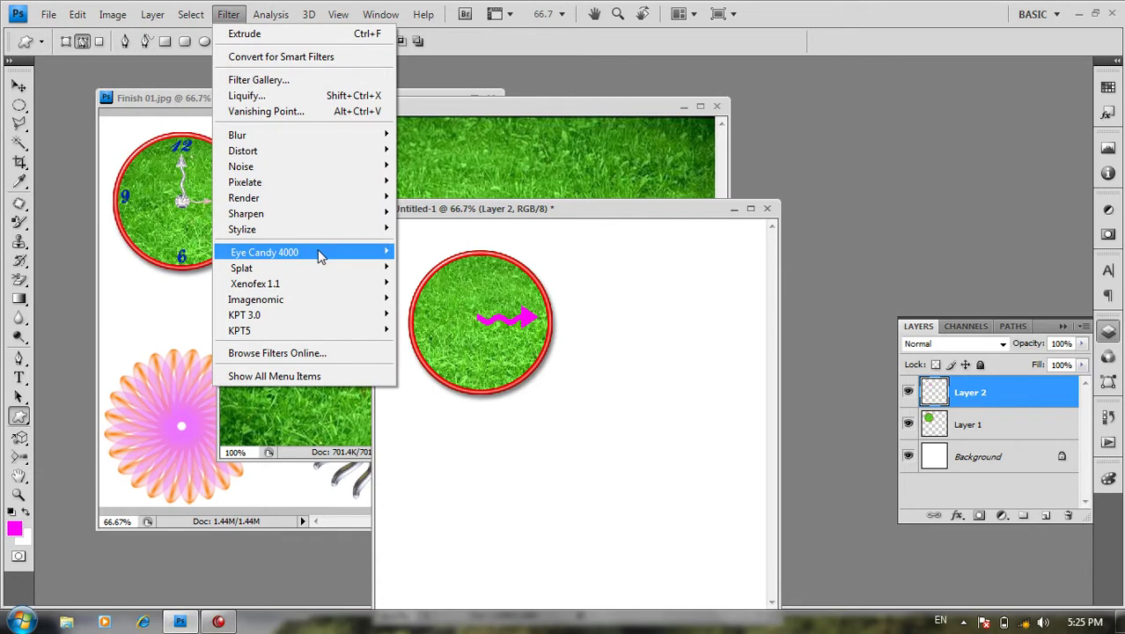
mouse_move(264, 252)
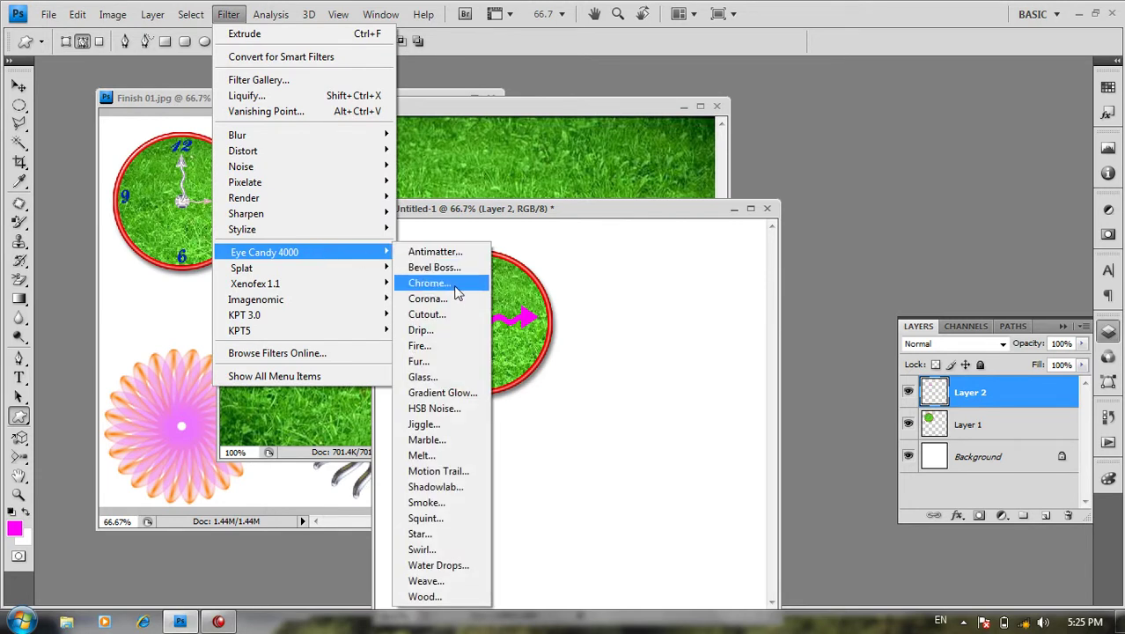
left_click(453, 285)
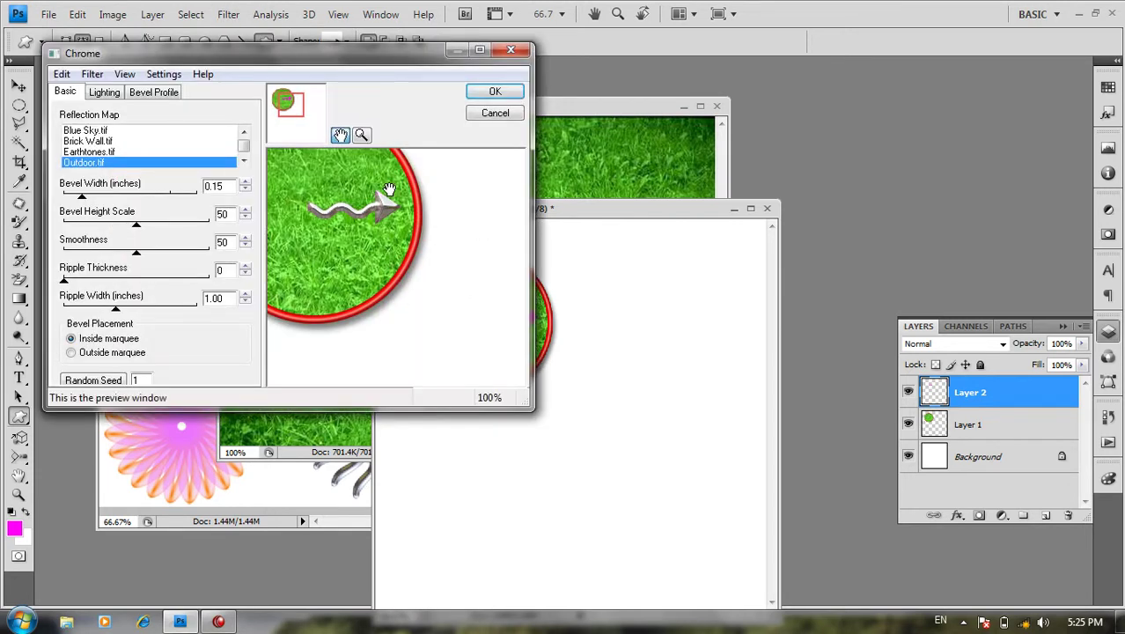
left_click(484, 95)
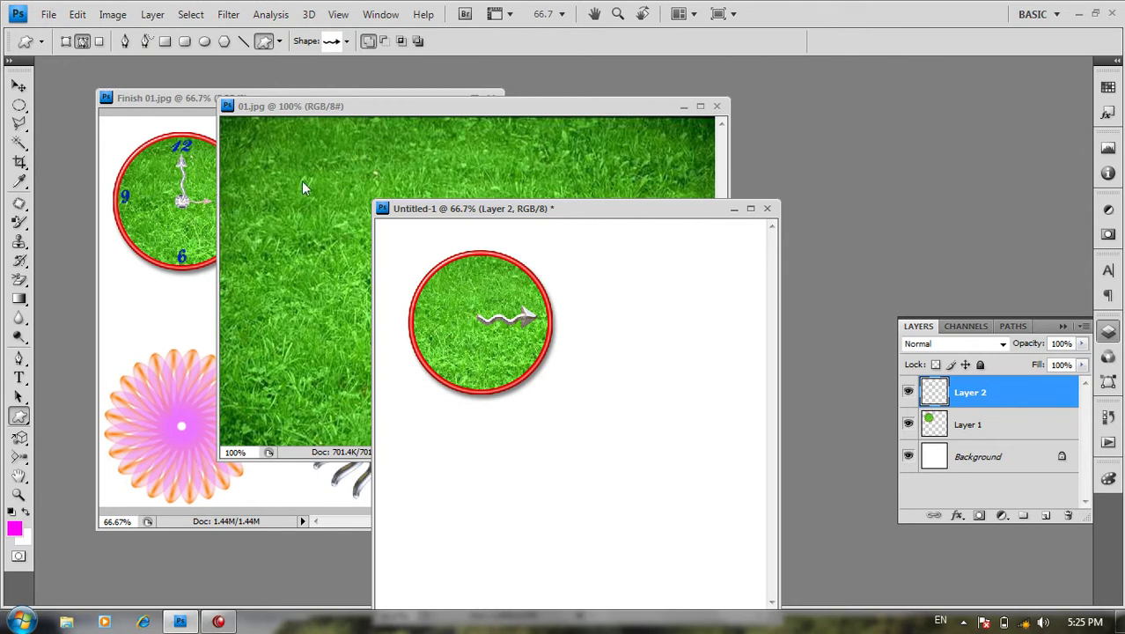
left_click(182, 312)
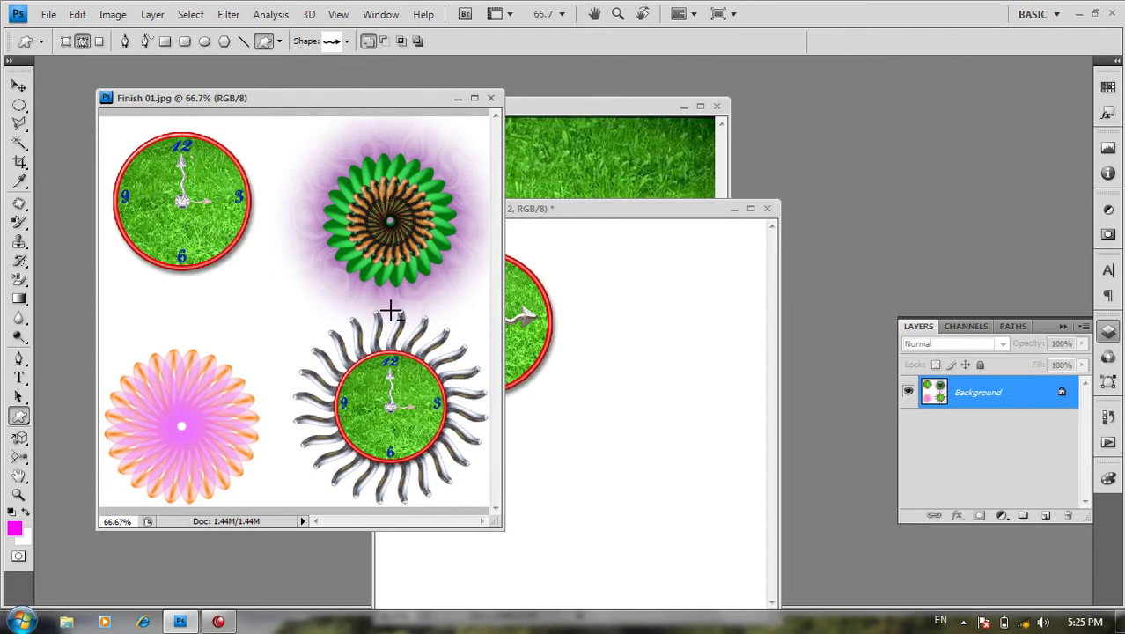
Step: Move Finish 01.jpg down-left and Untitled-1 up-right so both windows are visible
key("v")
left_click(643, 361)
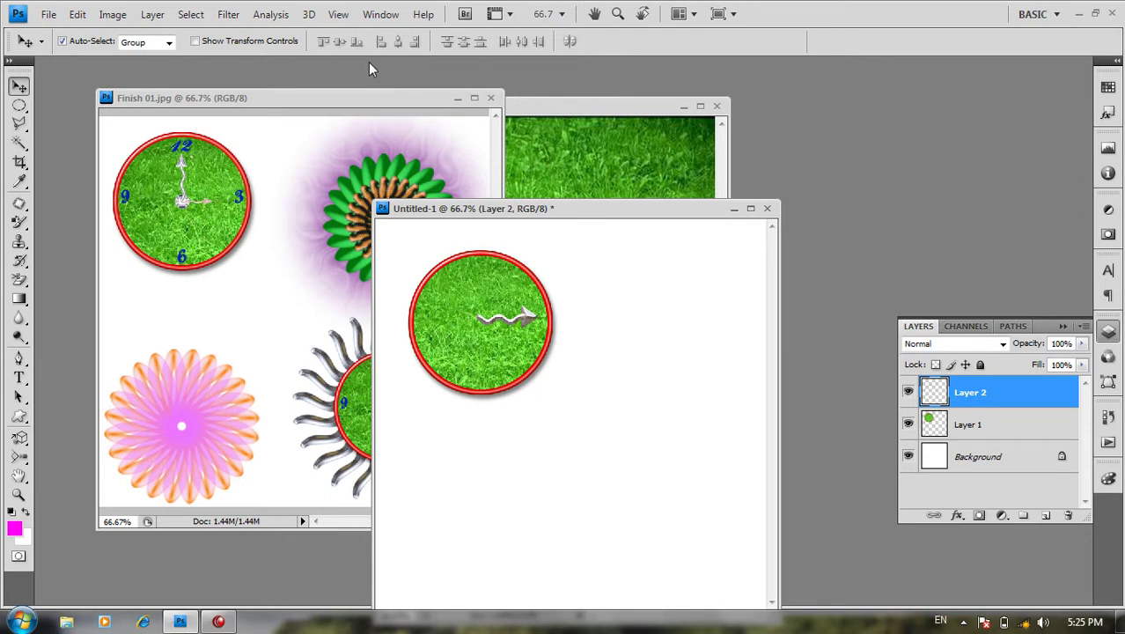
left_click_drag(394, 106, 375, 146)
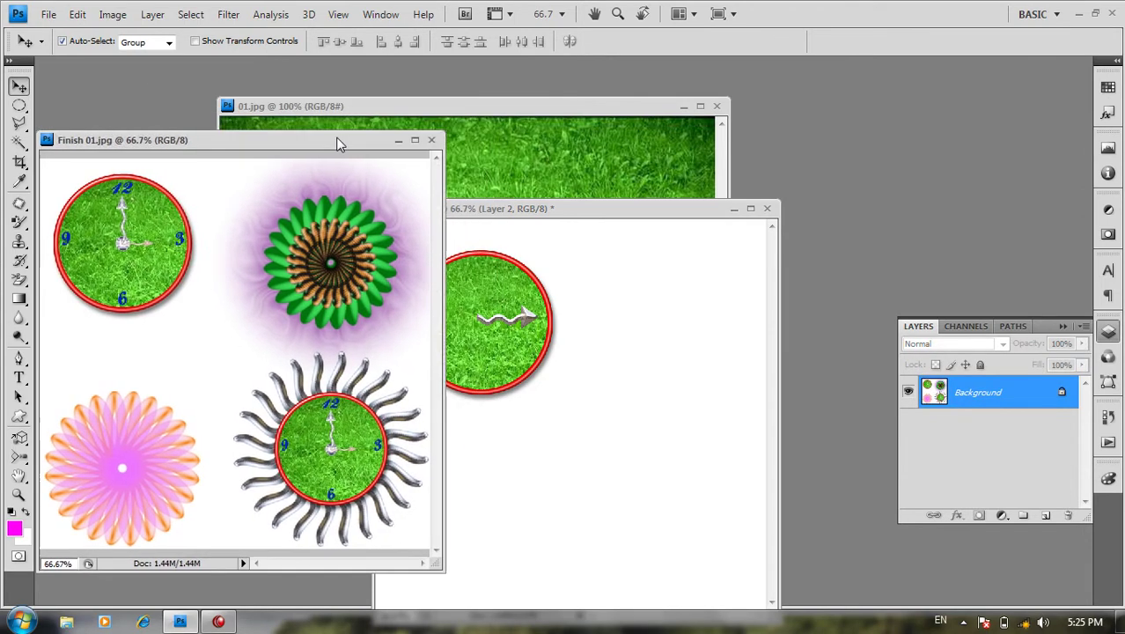
left_click_drag(575, 214, 665, 141)
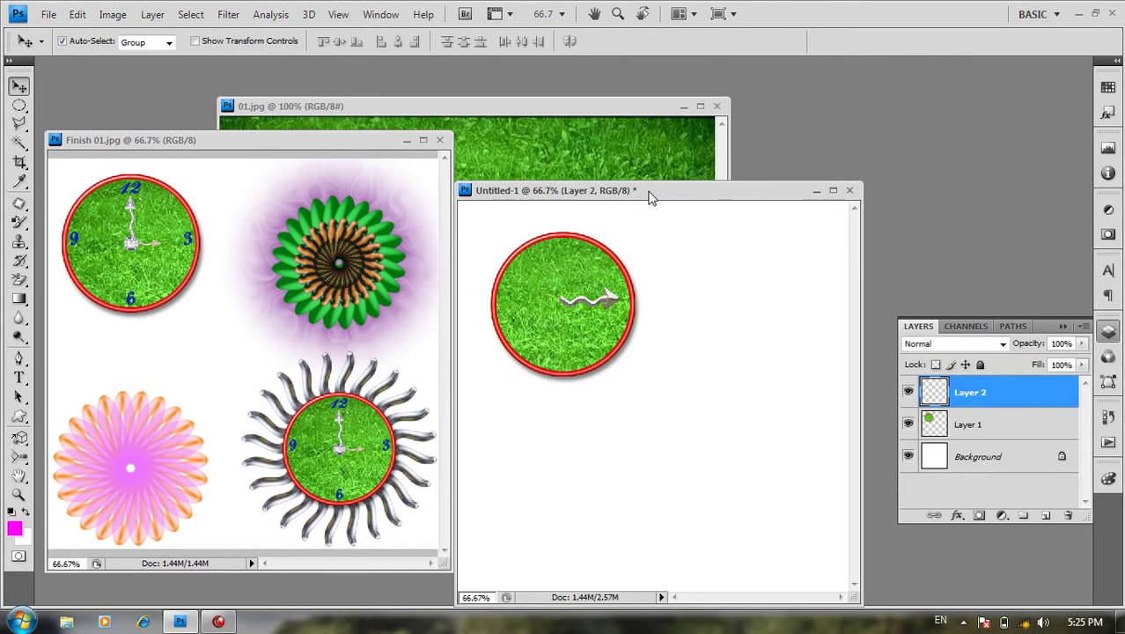
Step: Fill a tall ellipse right of the grass circle with magenta on new Layer 3
left_click(19, 105)
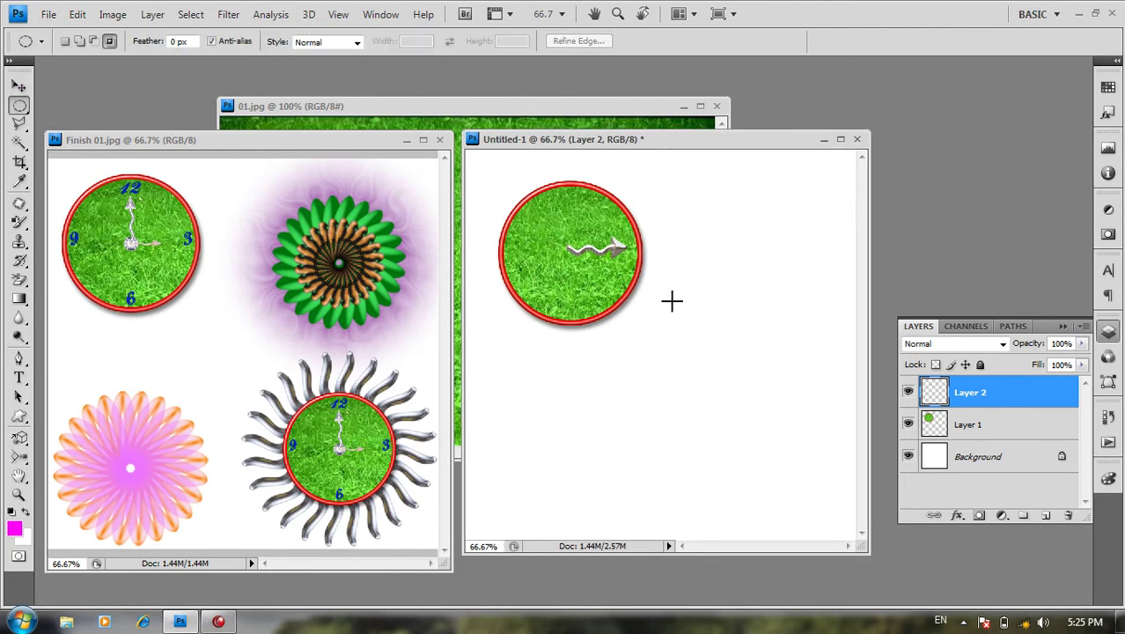
left_click_drag(710, 195, 736, 305)
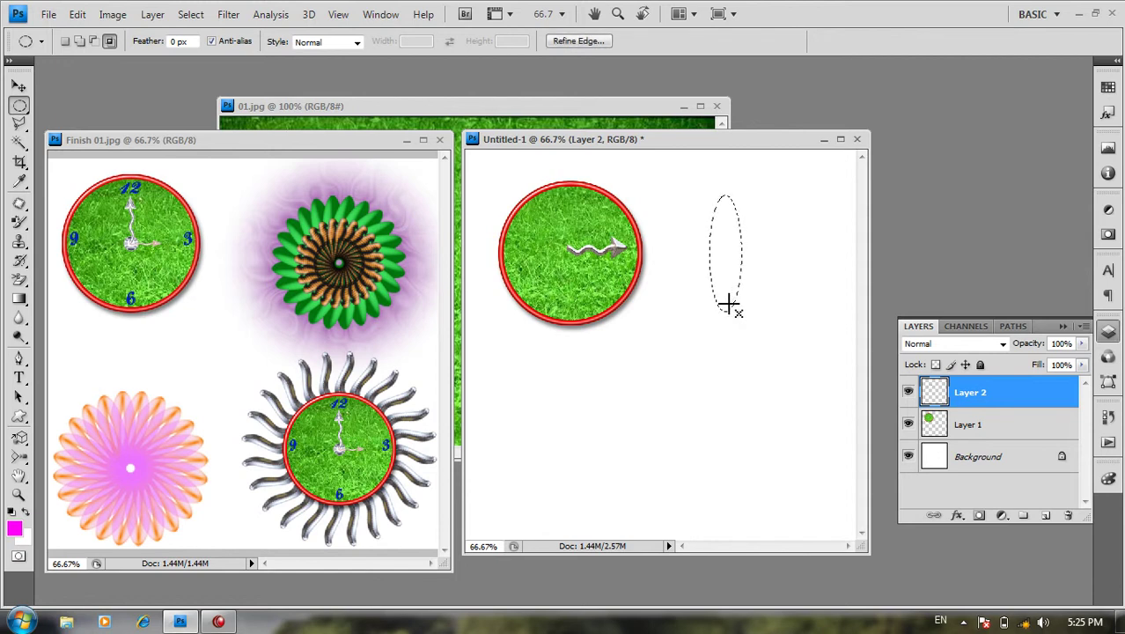
key("ctrl+shift+n")
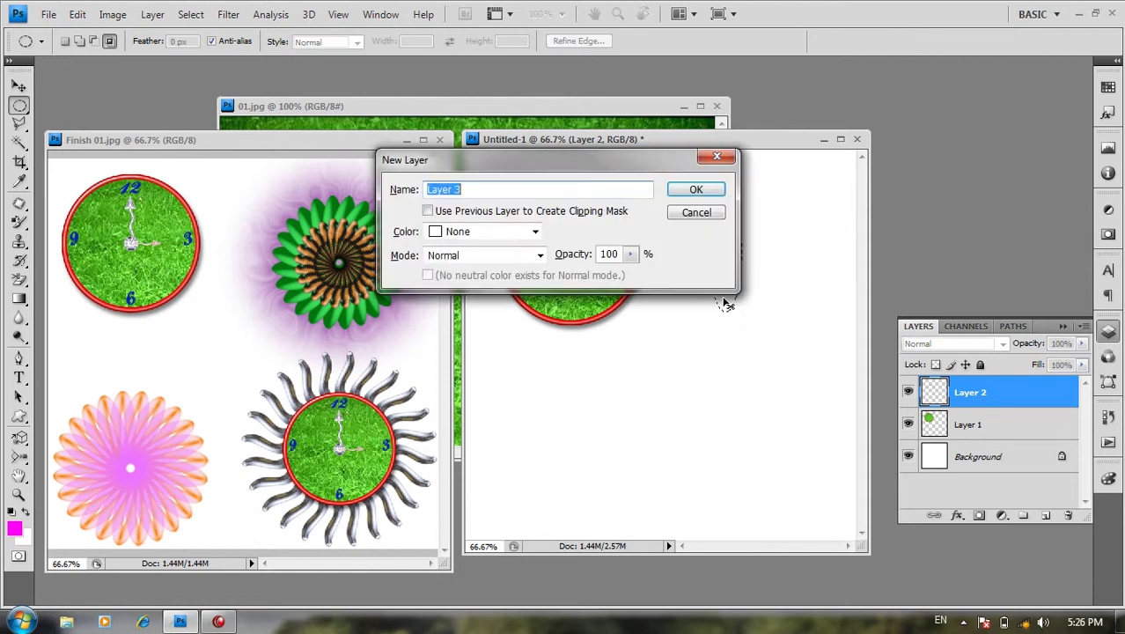
key("Return")
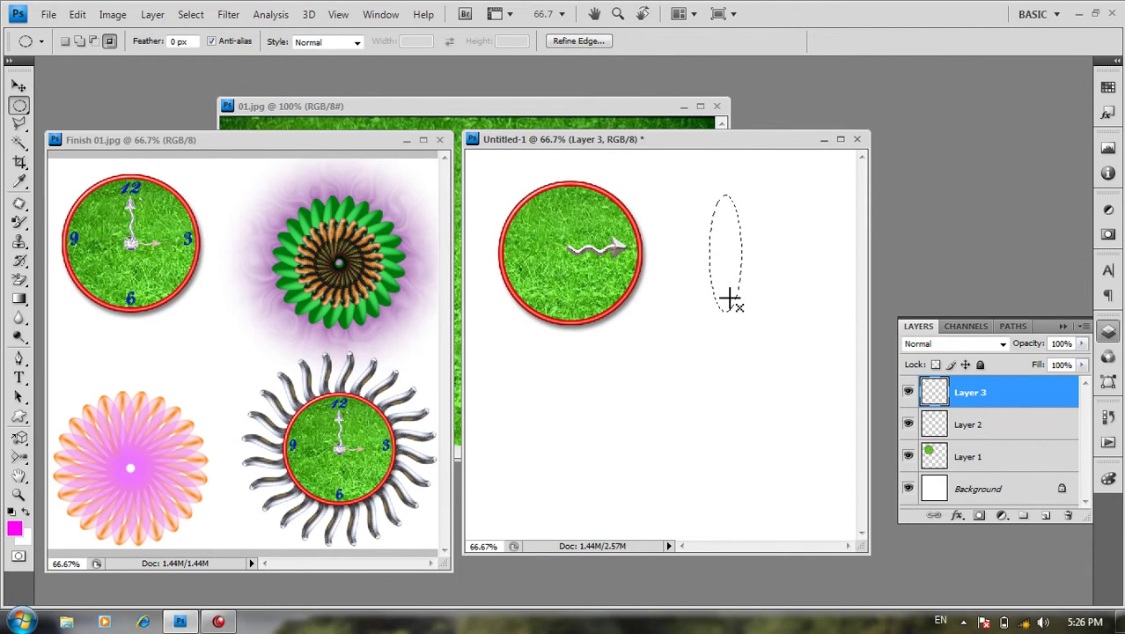
key("alt+BackSpace")
key("ctrl+d")
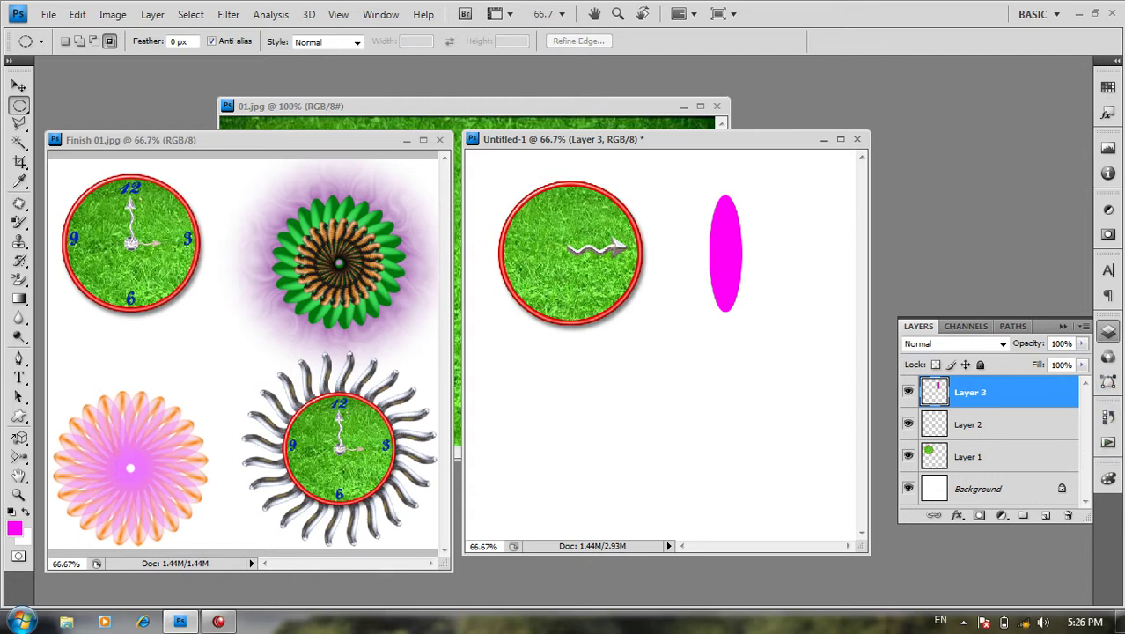
left_click(1112, 60)
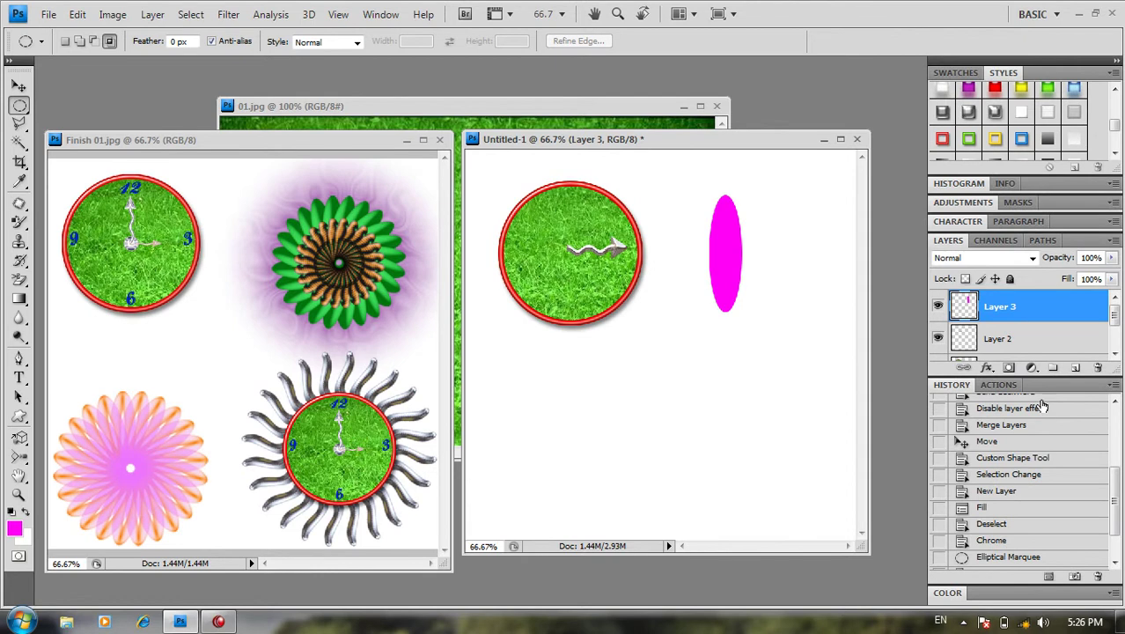
Step: Give the ellipse a glossy green beveled style from the Styles panel
left_click(1048, 89)
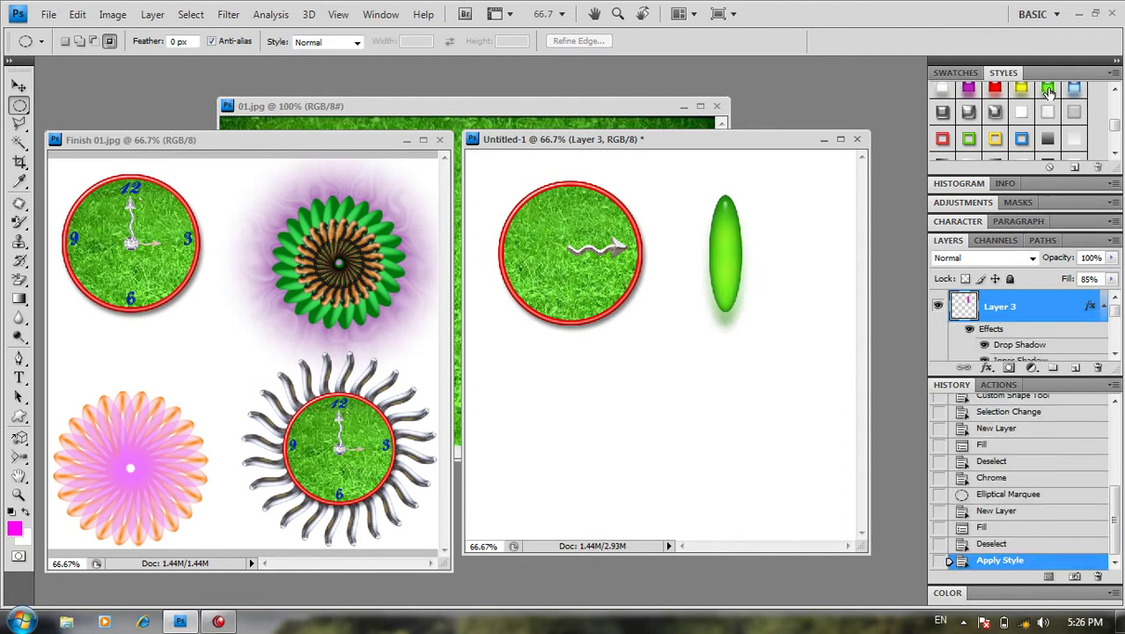
left_click(1115, 90)
left_click(1115, 91)
left_click(1039, 121)
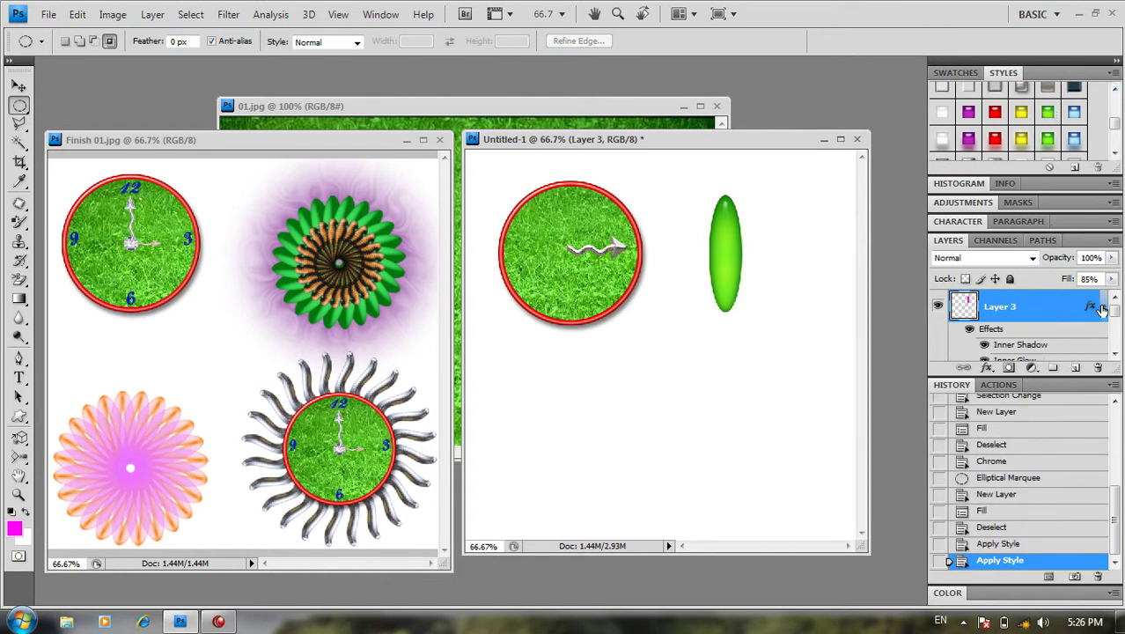
Step: Split Layer 3's style into effect layers and merge the Inner Bevel and Inner Shadow layers
right_click(1101, 308)
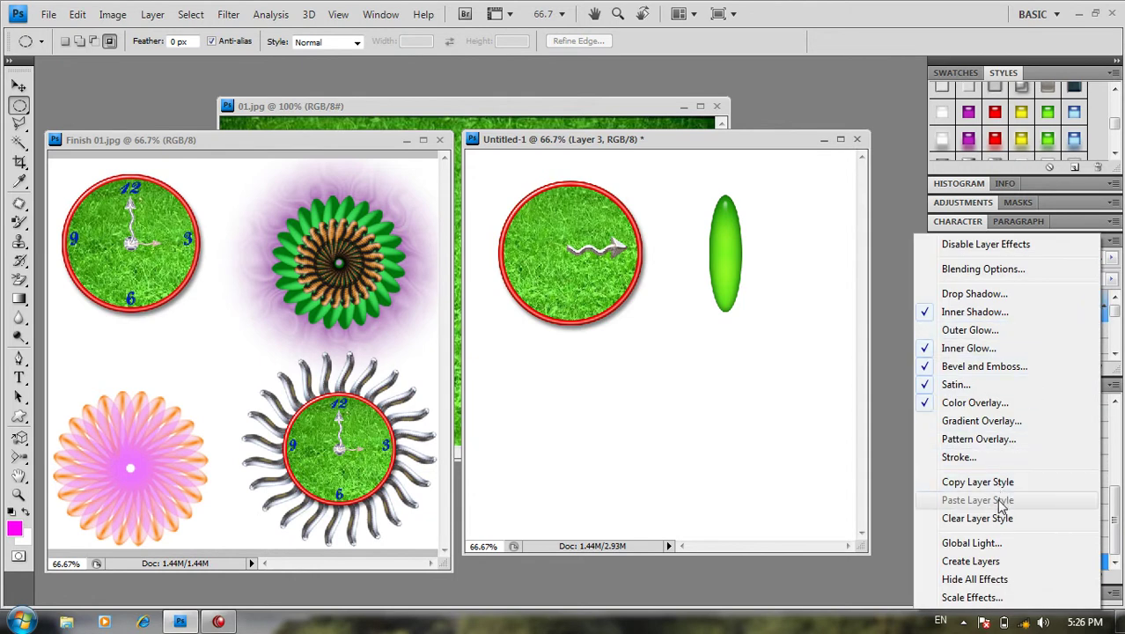
left_click(985, 568)
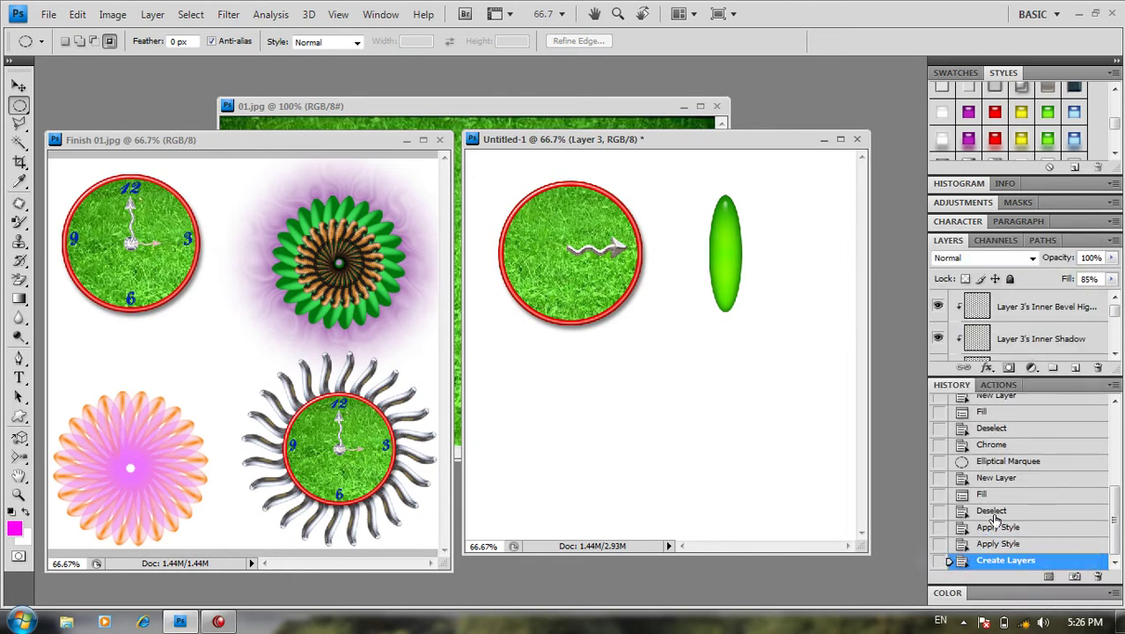
scroll(1114, 322, "down", 3)
scroll(1114, 321, "up", 2)
scroll(1114, 322, "up", 1)
left_click(1081, 310, "shift")
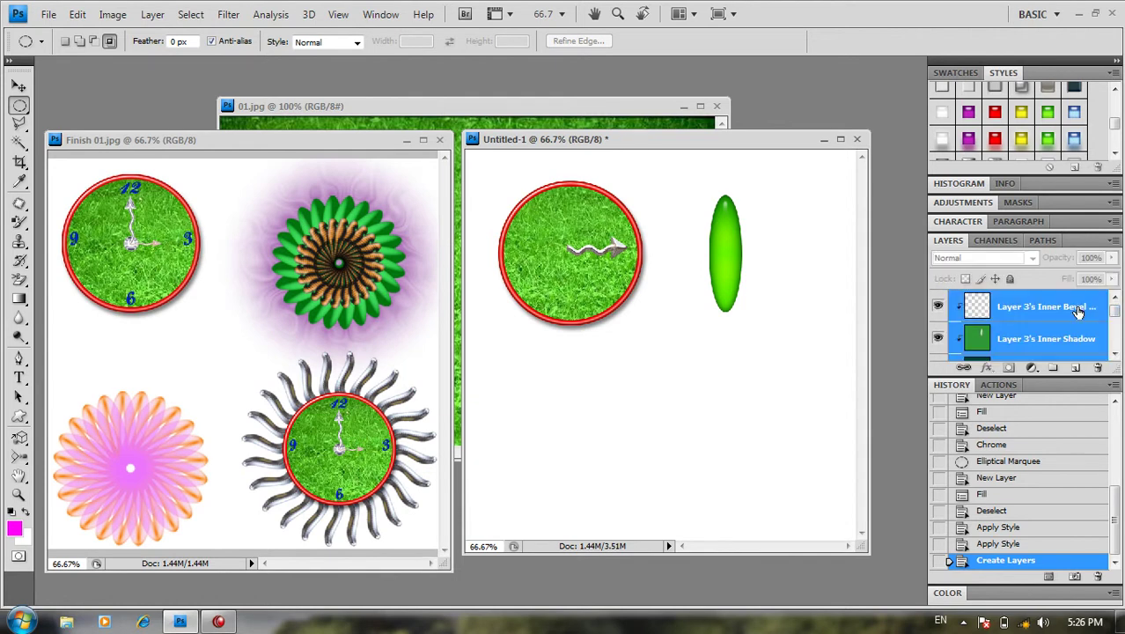
key("ctrl+e")
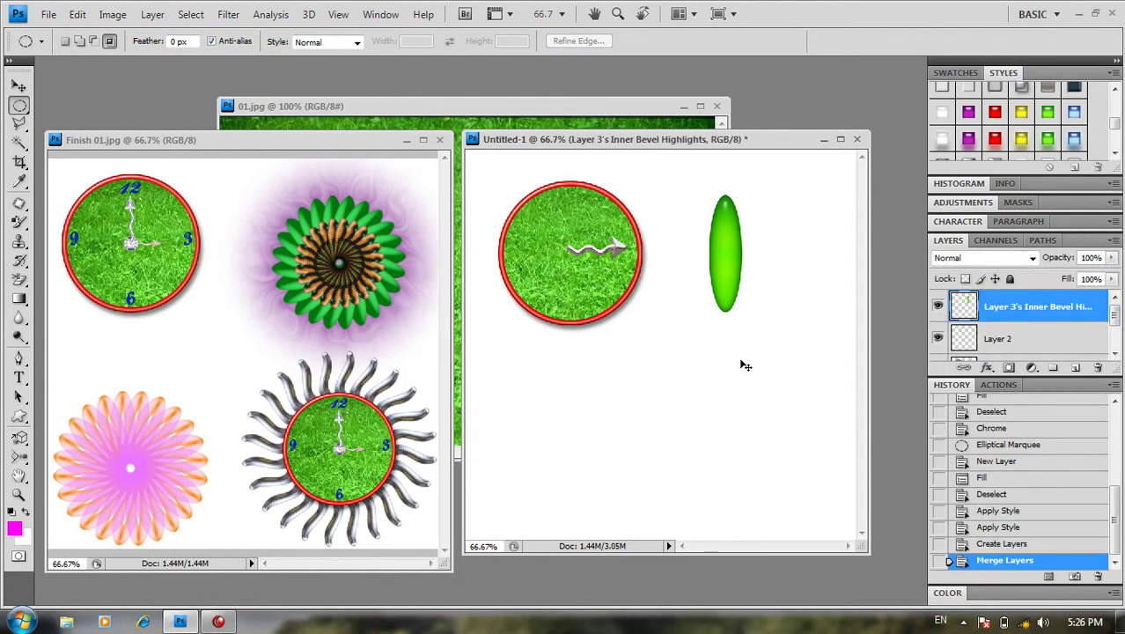
key("ctrl+t")
Step: Rotate the green ellipse 45°, then 10°, about its bottom corner, then undo the tilt
left_click_drag(725, 255, 742, 313)
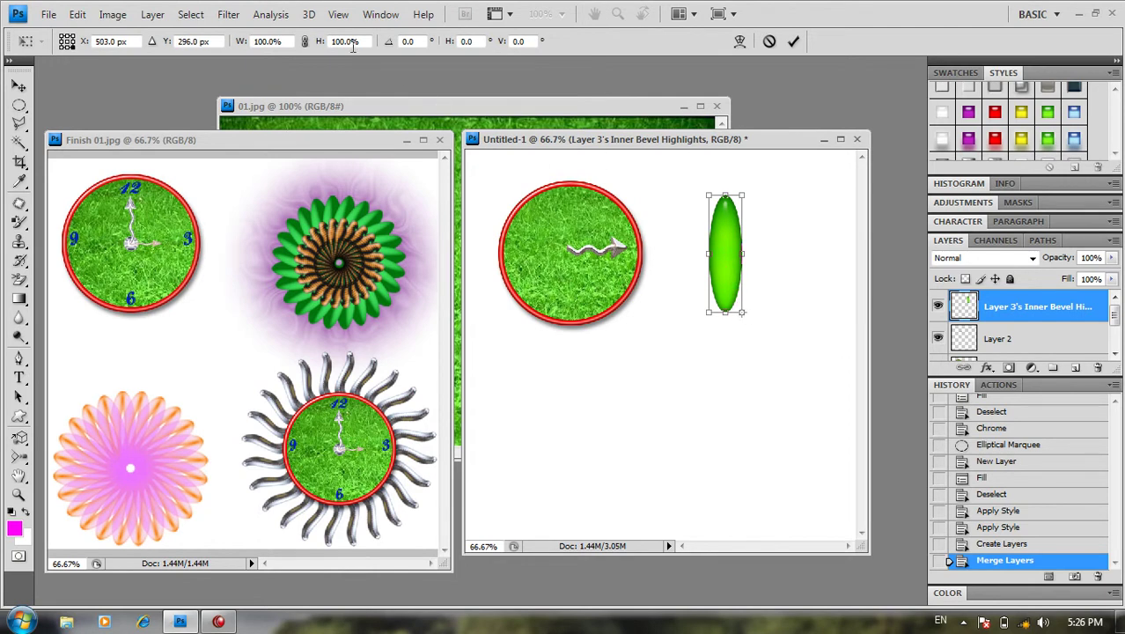
left_click(409, 41)
type("45")
key("Return")
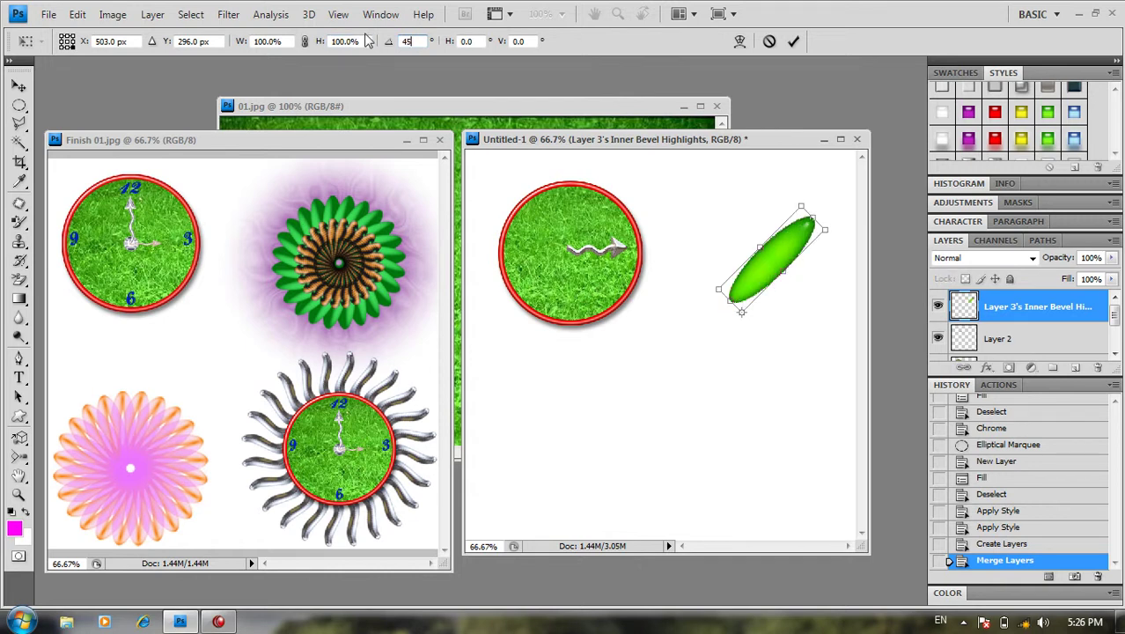
key("Return")
type("10")
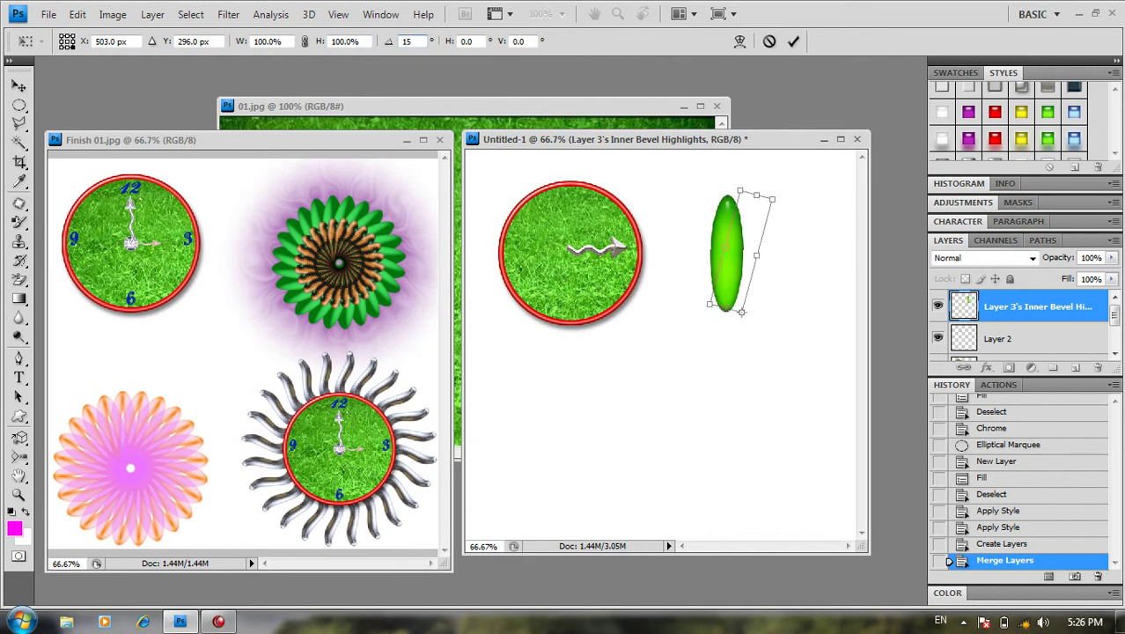
key("Return")
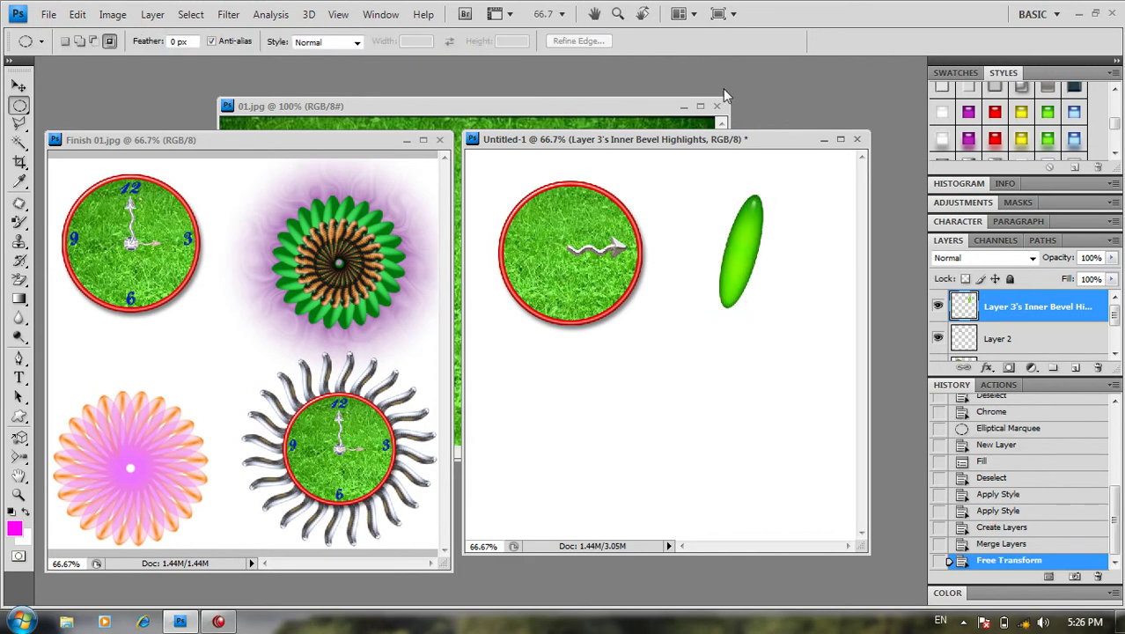
key("ctrl+z")
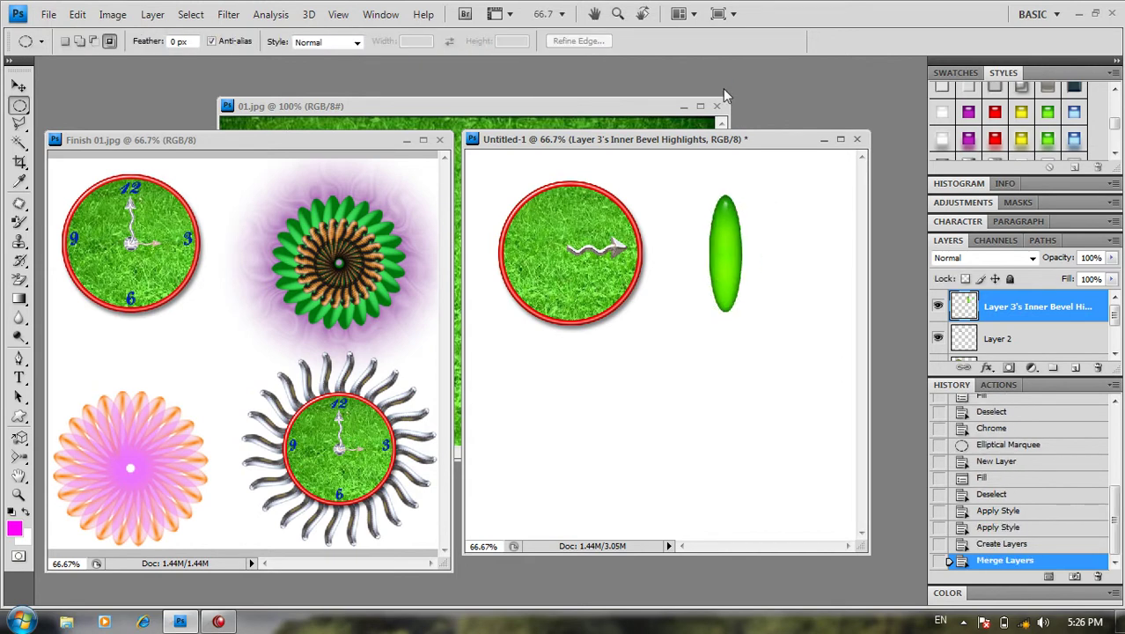
Step: Duplicate and rotate the green petal repeatedly until about 23 copies close the circle
key("ctrl+alt+shift+t")
key("ctrl+alt+shift+t")
key("ctrl+alt+shift+t")
key("ctrl+alt+shift+t")
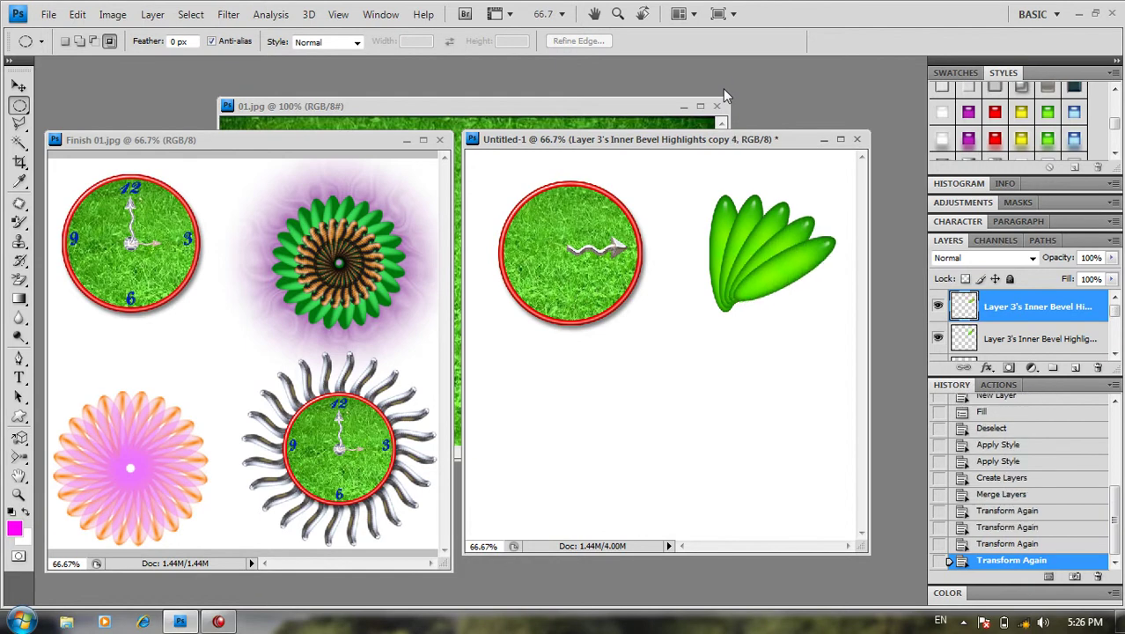
key("ctrl+alt+shift+t")
key("ctrl+alt+shift+t")
key("ctrl+alt+shift+t")
key("ctrl+alt+shift+t")
key("ctrl+alt+shift+t")
key("ctrl+alt+shift+t")
key("ctrl+alt+shift+t")
key("ctrl+alt+shift+t")
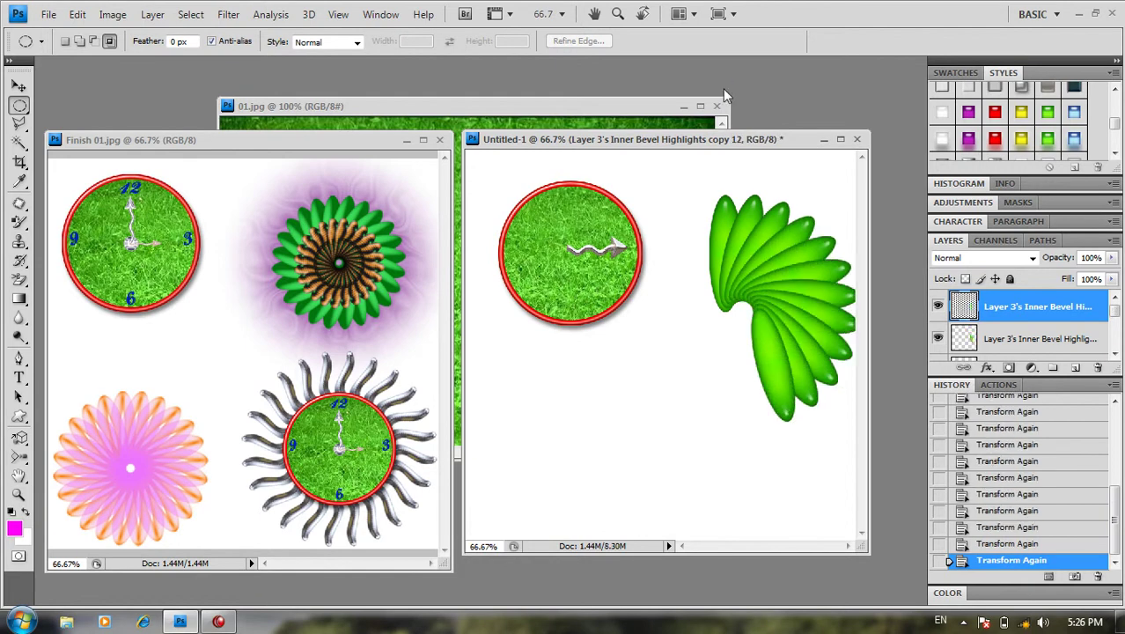
key("ctrl+alt+shift+t")
key("ctrl+alt+shift+t")
key("ctrl+alt+shift+t")
key("ctrl+alt+shift+t")
key("ctrl+alt+shift+t")
key("ctrl+alt+shift+t")
key("ctrl+alt+shift+t")
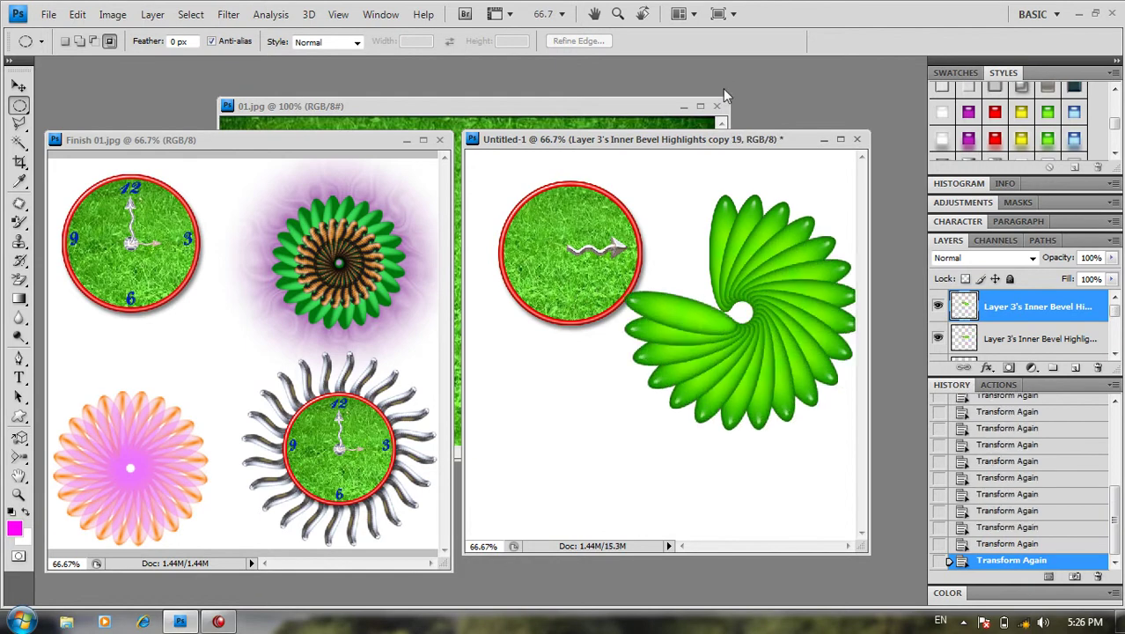
key("ctrl+alt+shift+t")
key("ctrl+alt+shift+t")
key("ctrl+alt+shift+t")
key("ctrl+alt+shift+t")
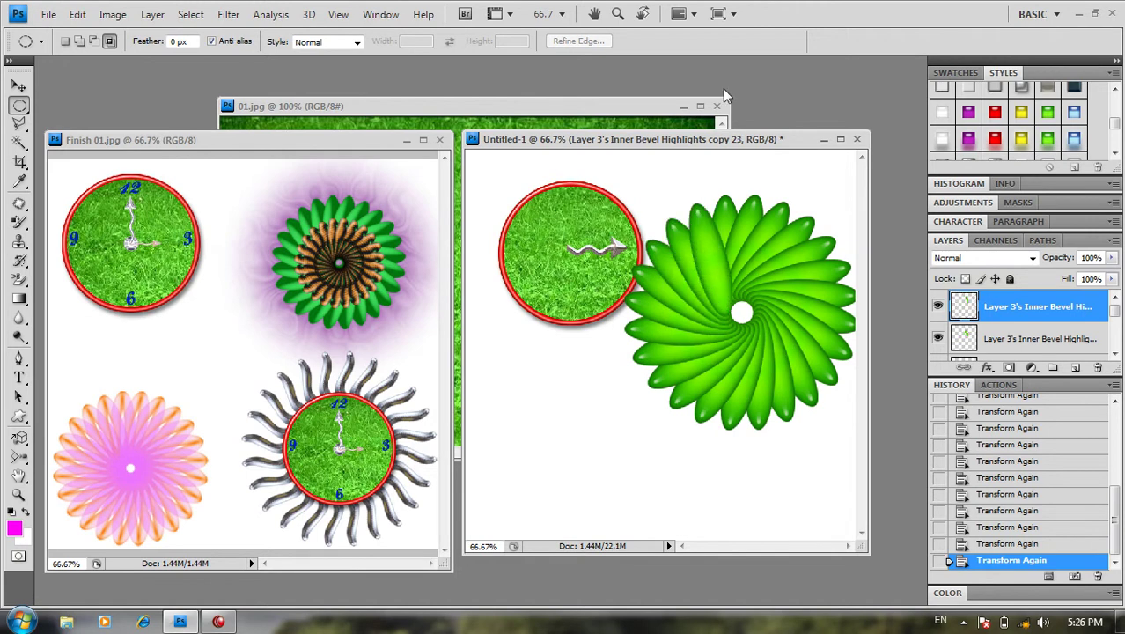
key("v")
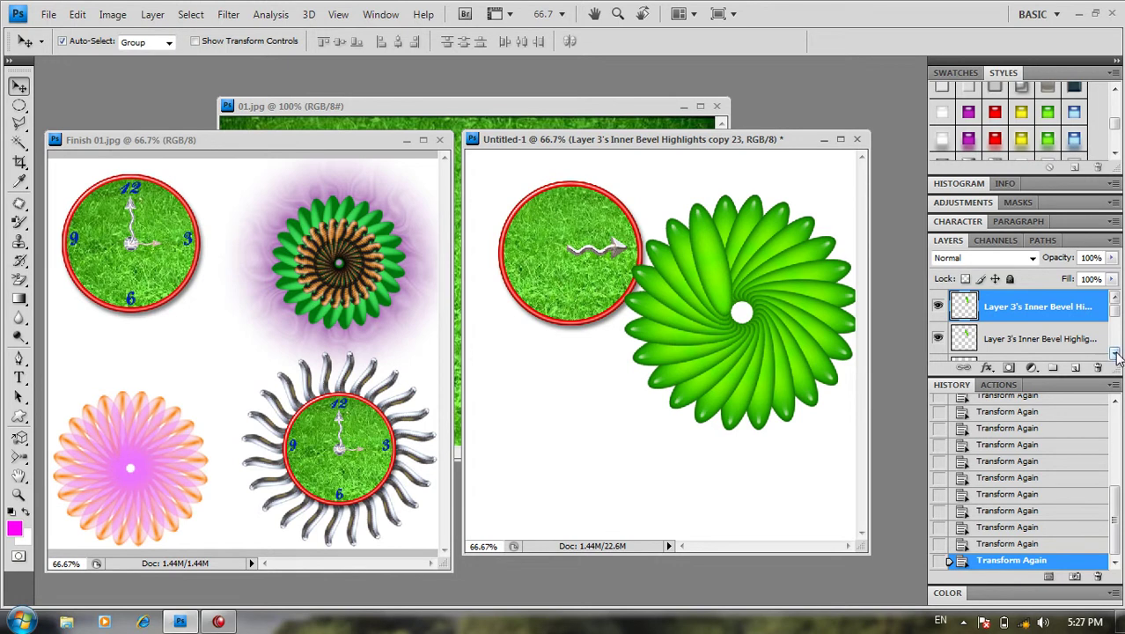
Step: Merge the selected petal copy layers into one layer, undoing two trial moves
left_click(1067, 341, "shift")
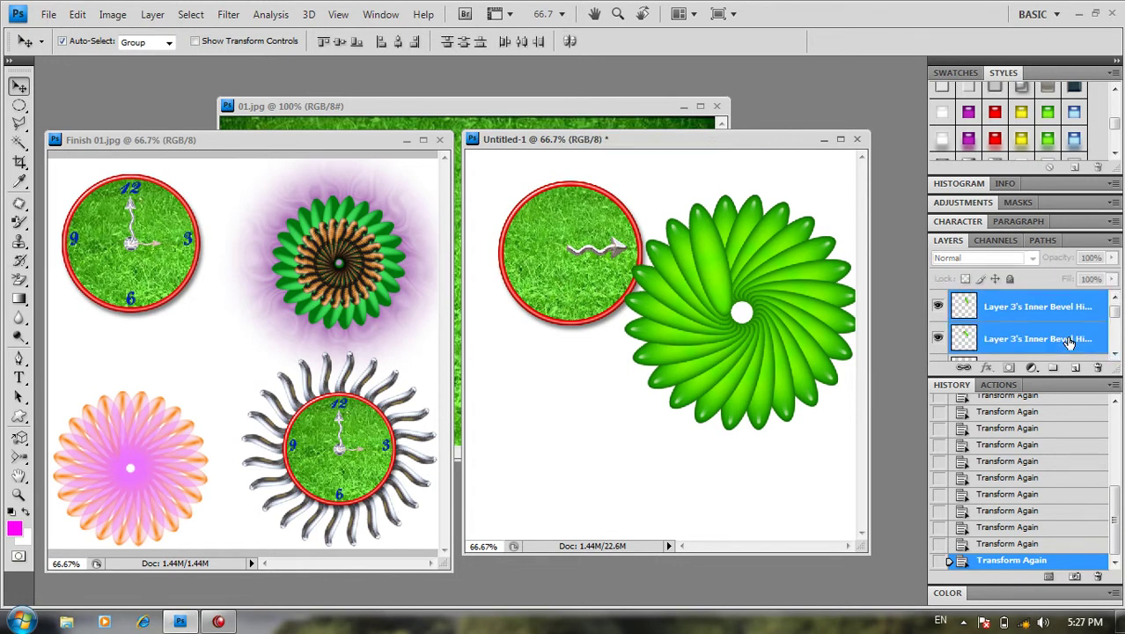
key("ctrl+e")
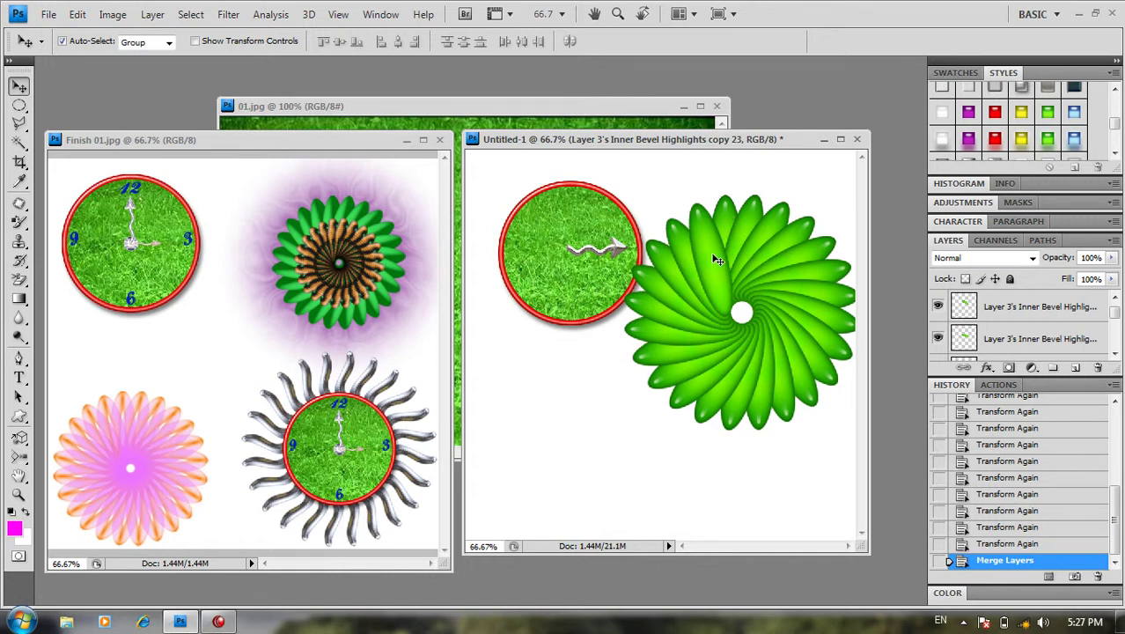
left_click_drag(716, 260, 731, 207)
key("ctrl+z")
key("ctrl+z")
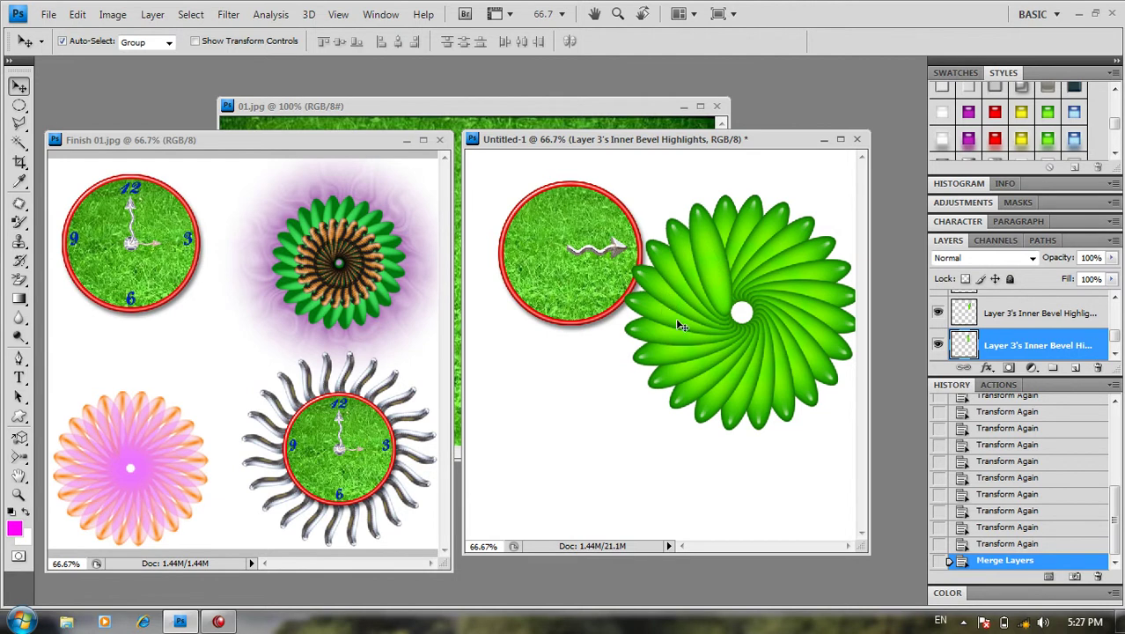
left_click_drag(729, 218, 720, 212)
key("ctrl+z")
key("ctrl+z")
Step: Delete the top petal's overlapping area from the flower layer beneath and deselect
left_click(963, 343, "ctrl")
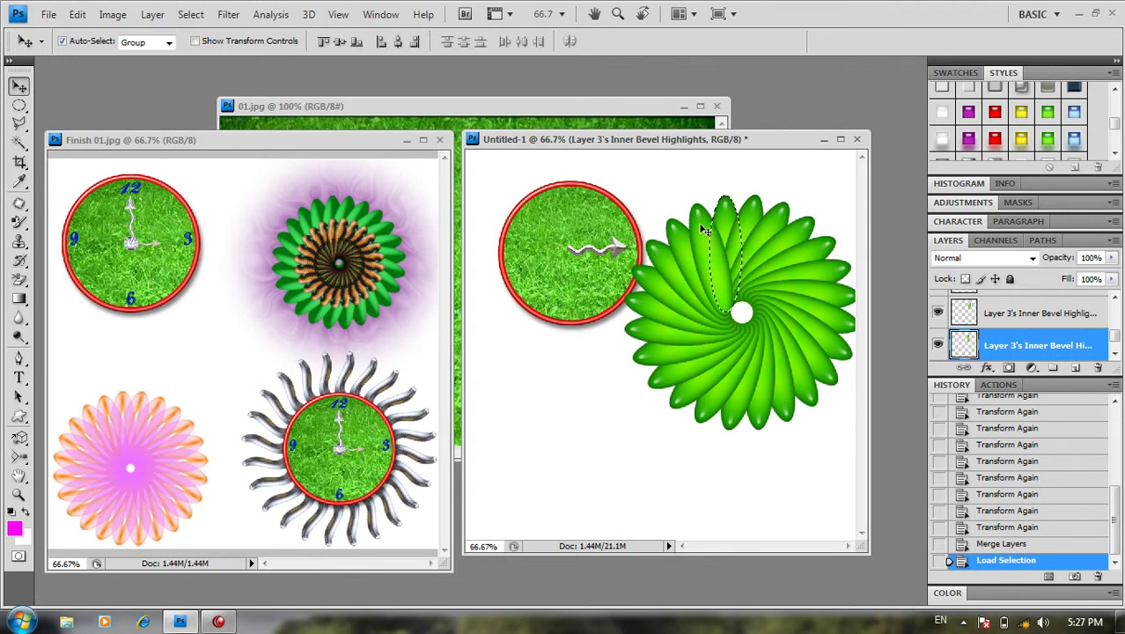
key("ctrl+j")
key("Delete")
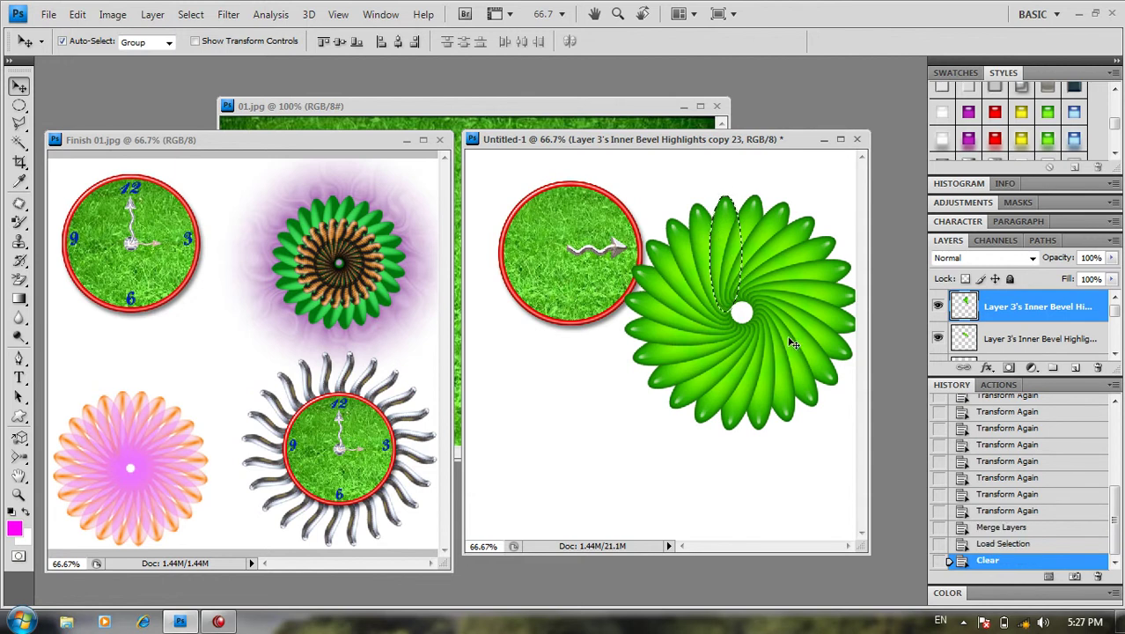
key("ctrl+d")
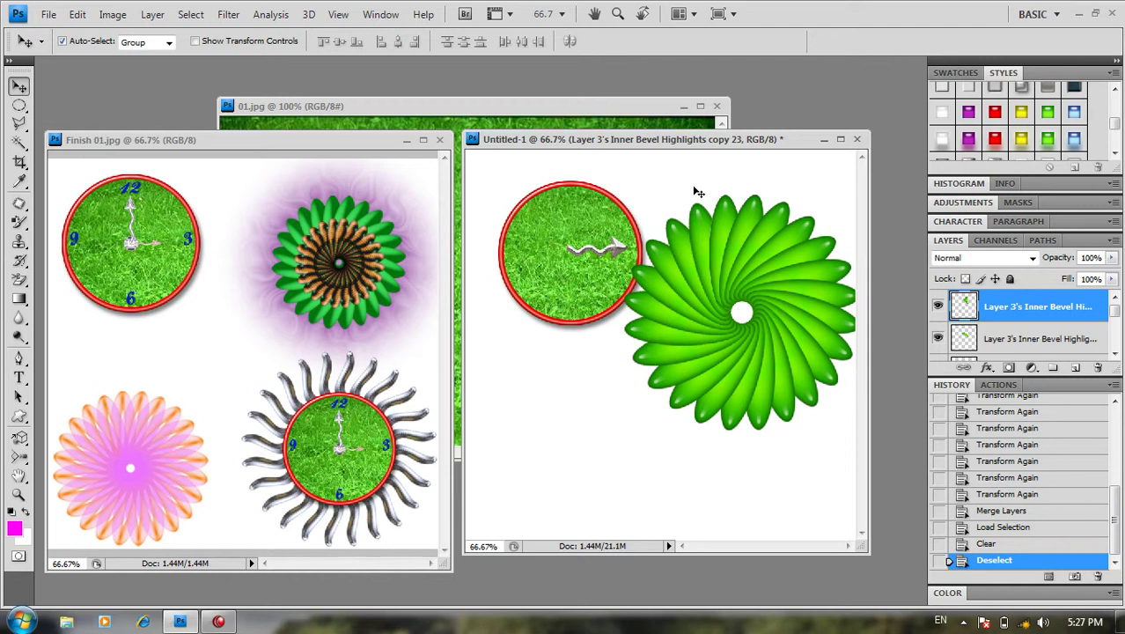
Step: Move the flower down-right away from the clock and merge both flower layers into one
key("ctrl+alt+a")
key("ctrl+e")
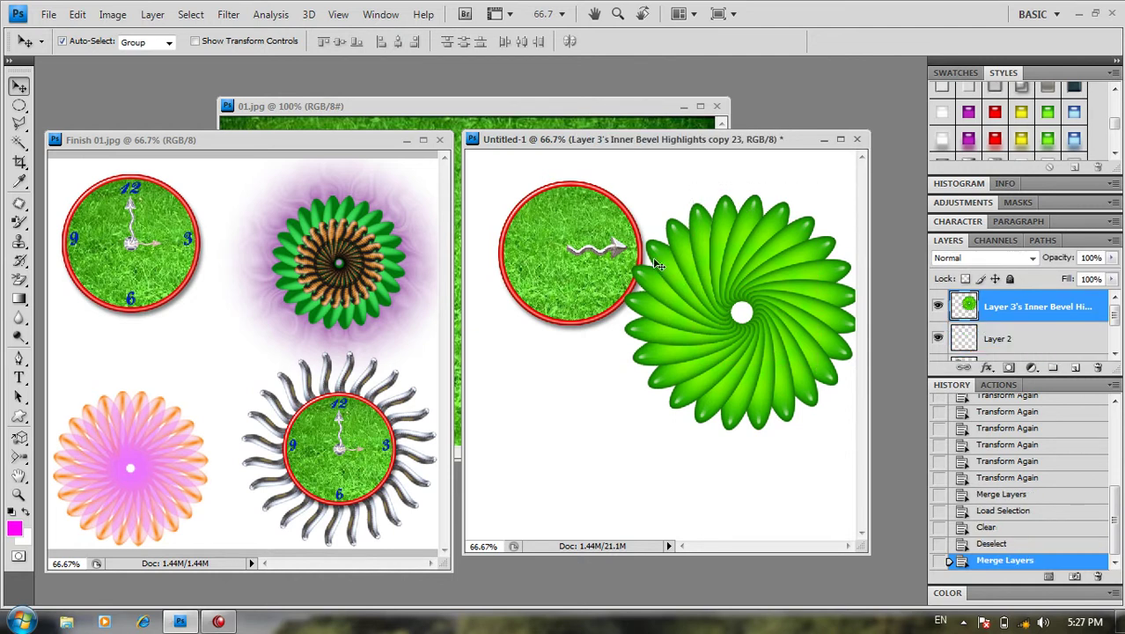
key("ctrl+z")
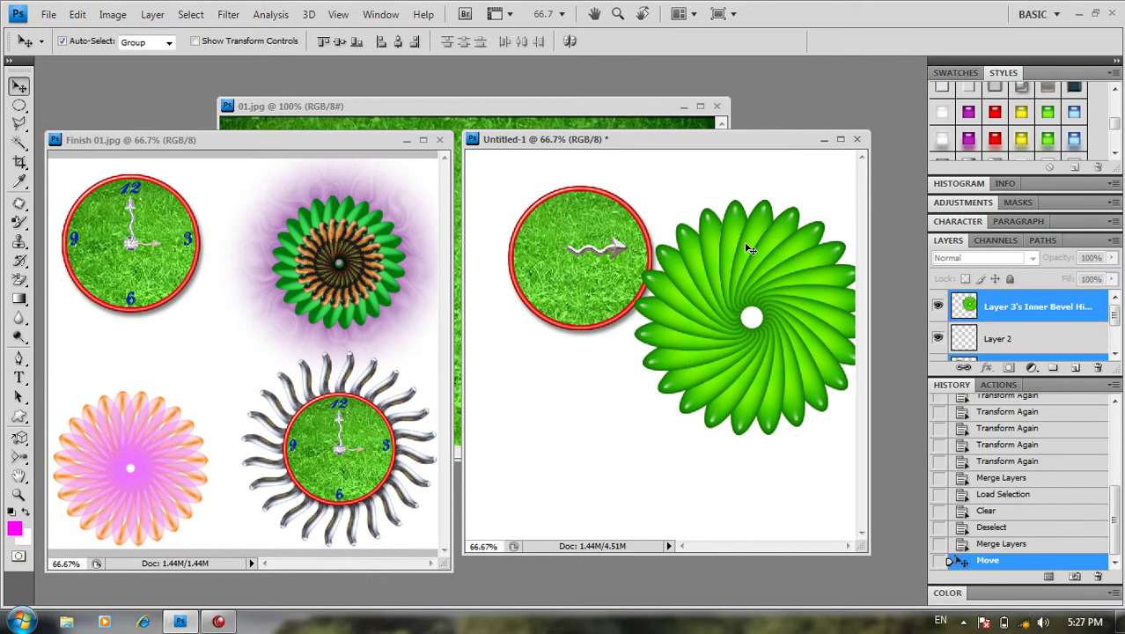
key("ctrl+z")
key("ctrl+z")
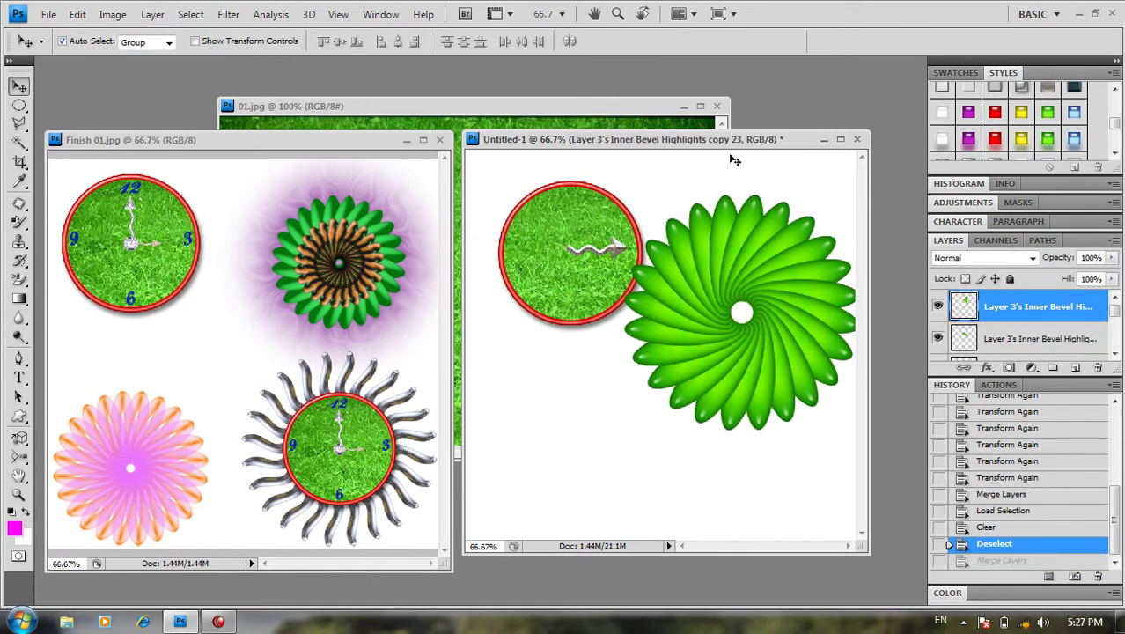
left_click_drag(692, 163, 829, 392)
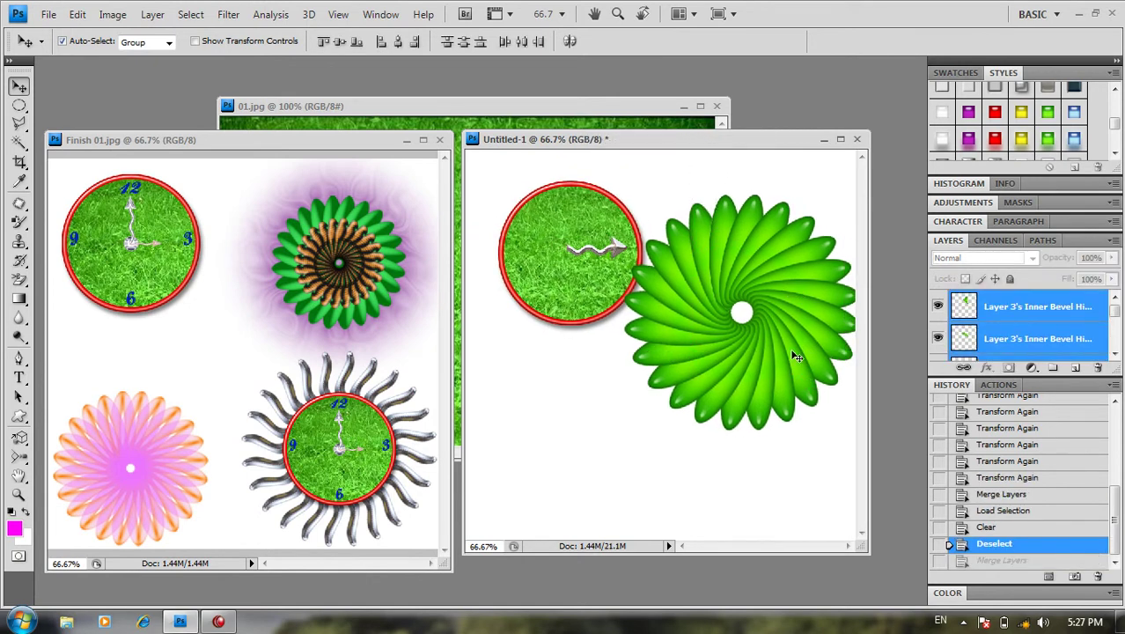
left_click_drag(790, 347, 805, 382)
key("ctrl+e")
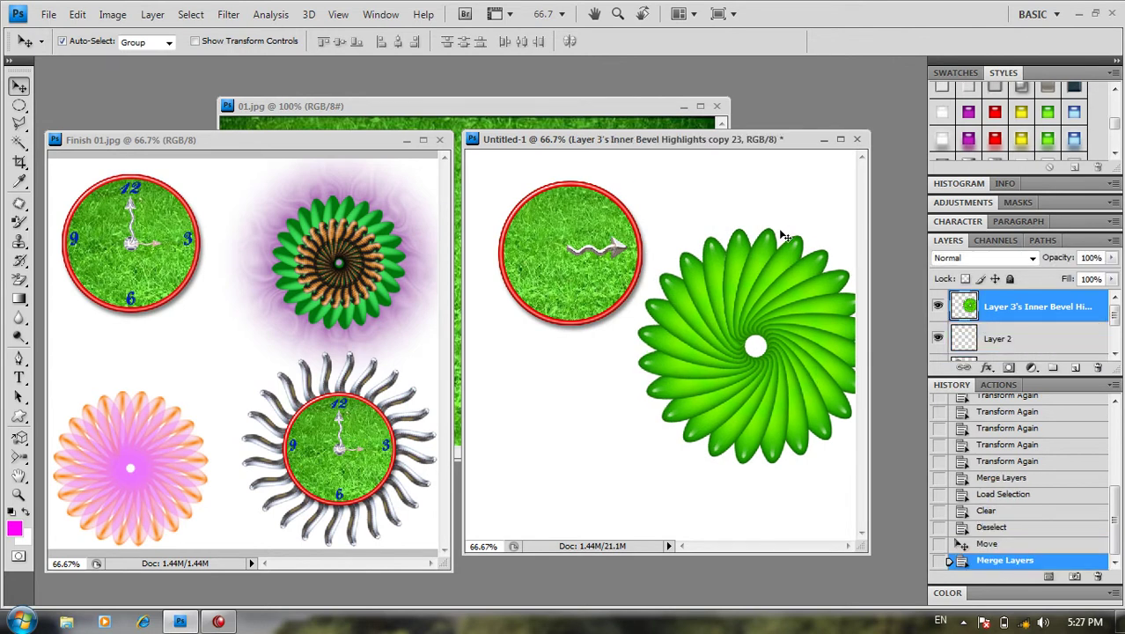
Step: Rotate the flower about −19° and start shrinking it from a corner
key("ctrl+t")
left_click_drag(786, 233, 759, 265)
left_click_drag(828, 198, 794, 267)
Step: Confirm the scaled-down flower and move it to the upper right beside the grass clock
left_click(20, 88)
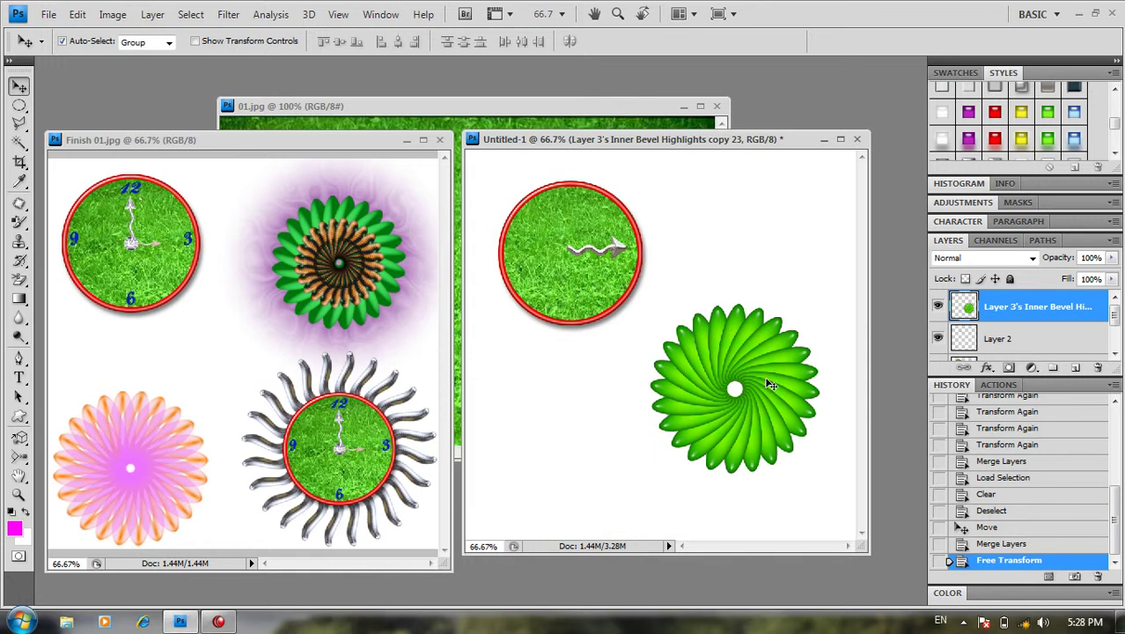
left_click_drag(768, 385, 803, 264)
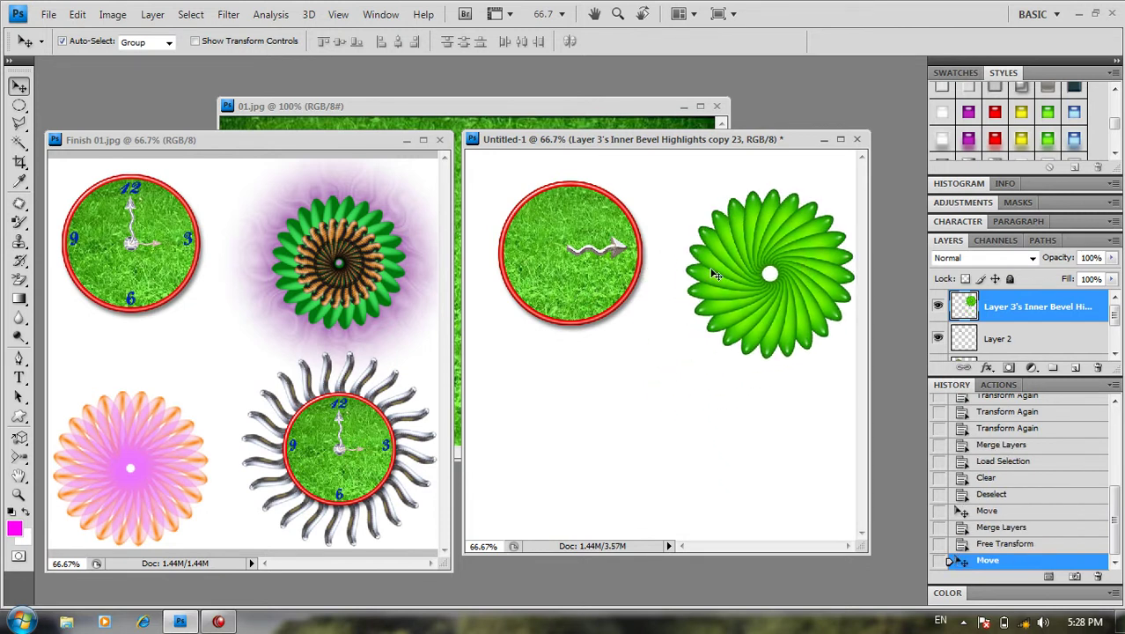
left_click(228, 14)
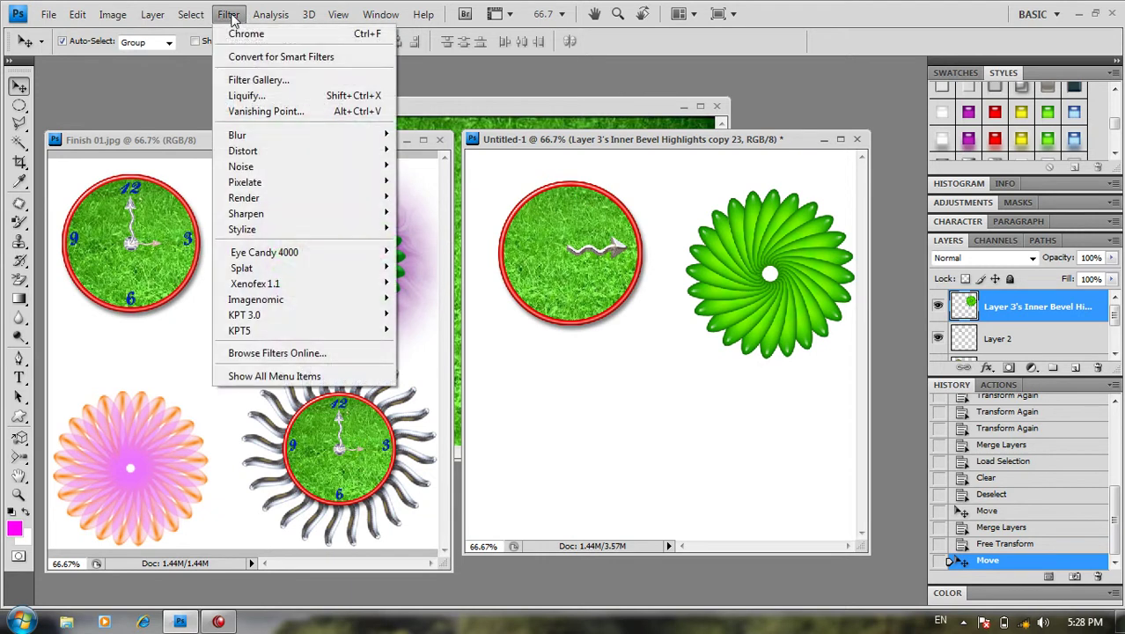
mouse_move(264, 251)
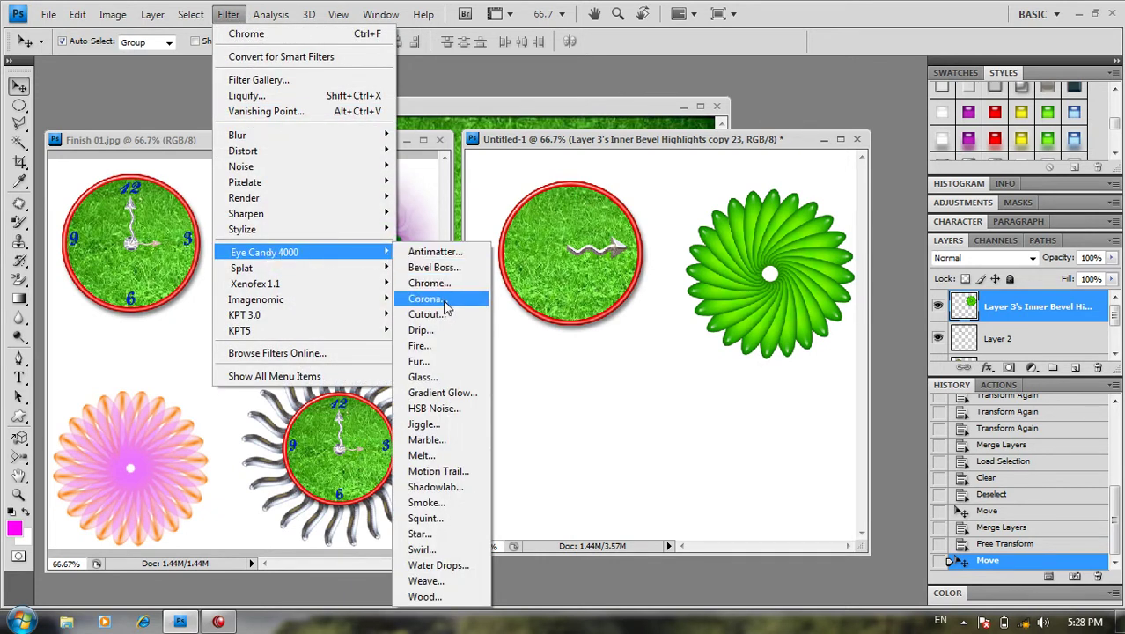
Step: Apply an Eye Candy Corona glow with increased Waver and Stretch 78 to the flower
left_click(426, 299)
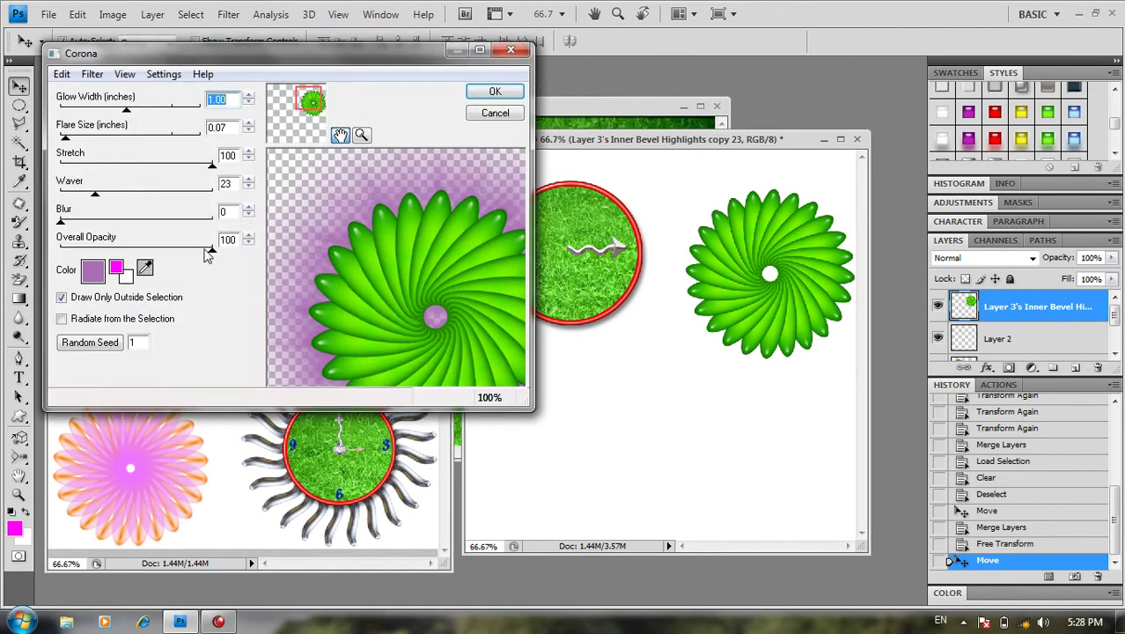
left_click_drag(95, 195, 141, 197)
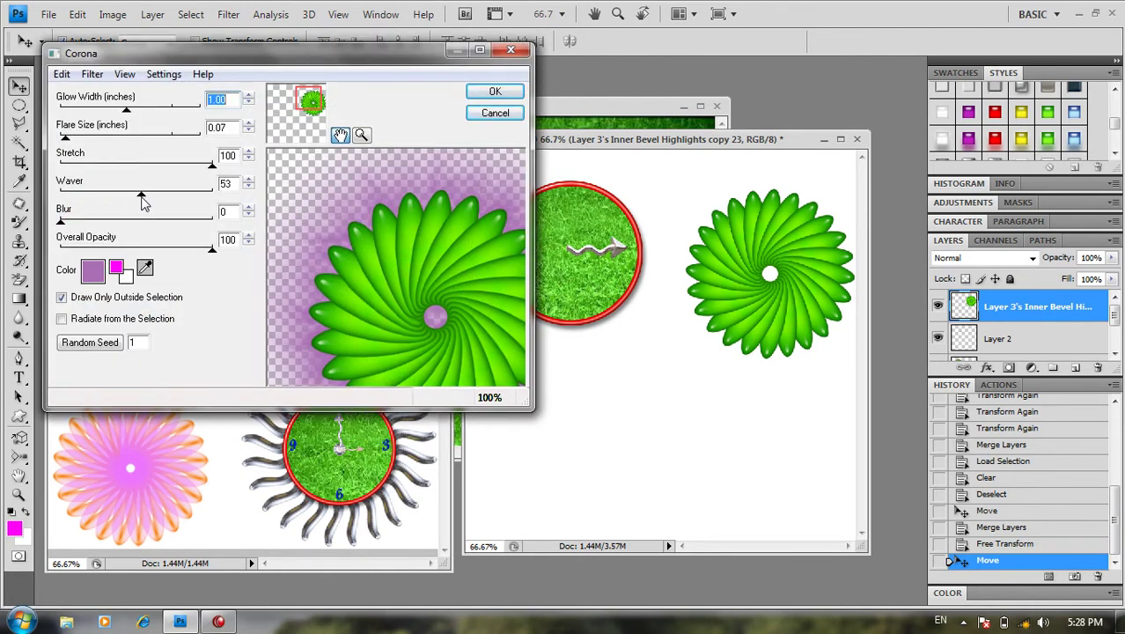
left_click_drag(212, 166, 179, 167)
left_click(496, 92)
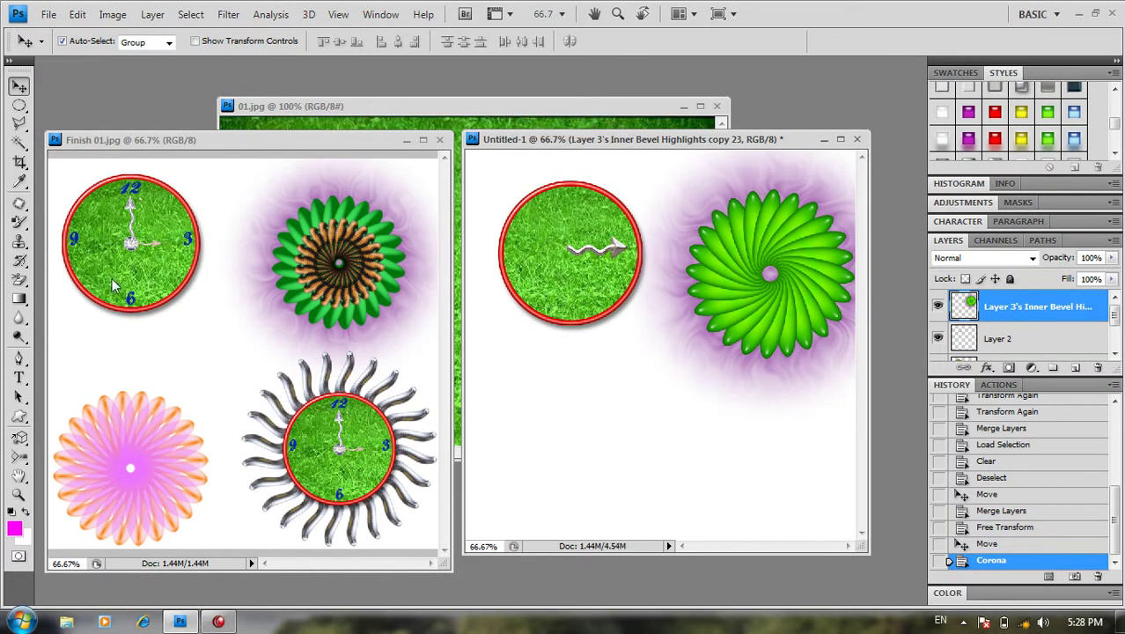
Step: Draw a parrot custom-shape path in the lower part of the canvas
left_click(18, 418)
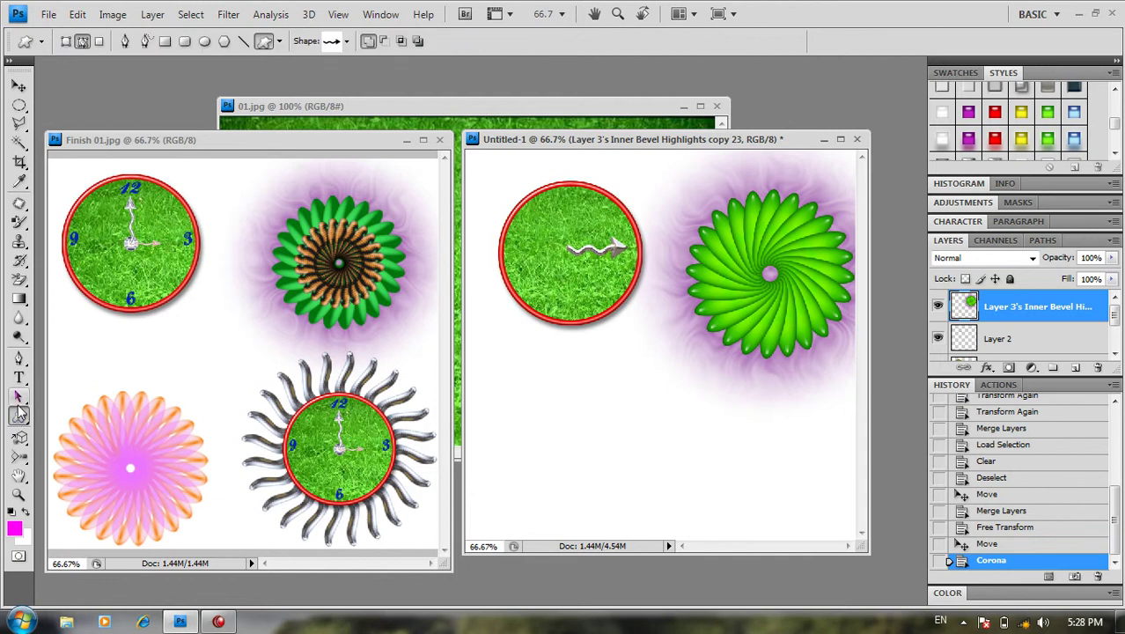
left_click(347, 41)
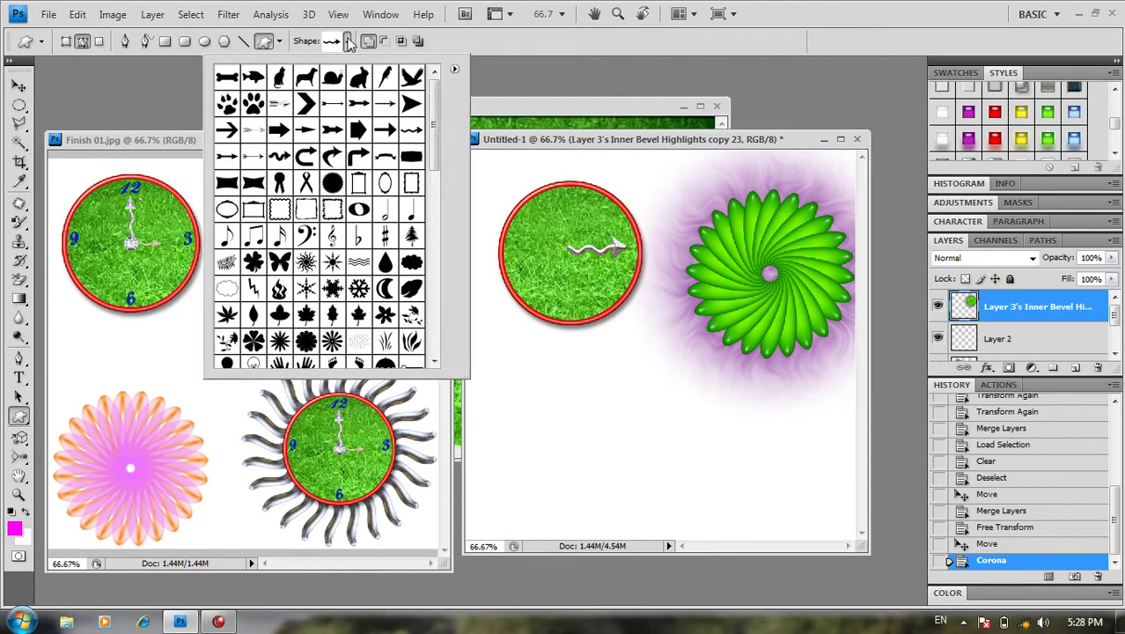
left_click(385, 78)
left_click_drag(581, 383, 649, 468)
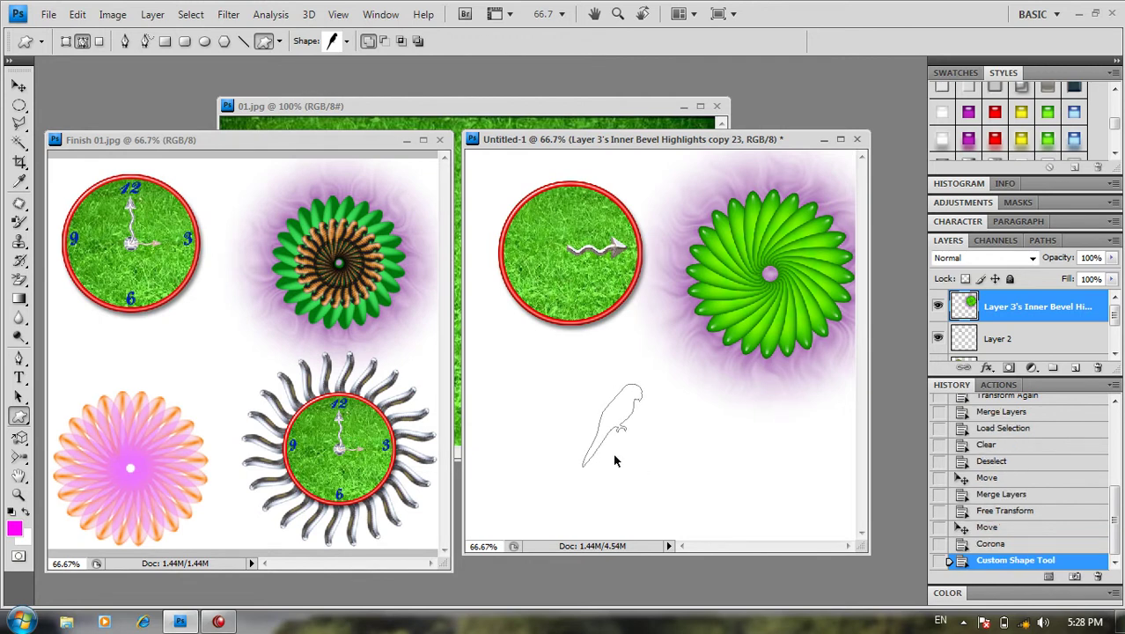
Step: Load the parrot path as a selection and fill it with magenta on a new layer
key("ctrl+Return")
key("ctrl+shift+n")
key("Return")
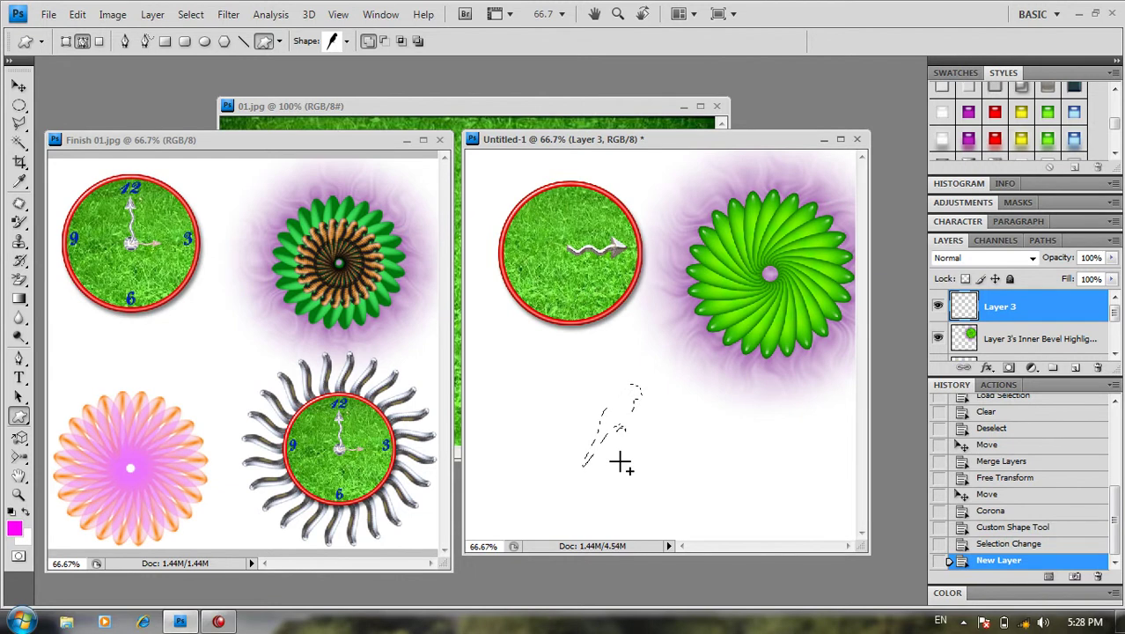
key("alt+BackSpace")
Step: Deselect and rotate the parrot so it stands upright
key("ctrl+d")
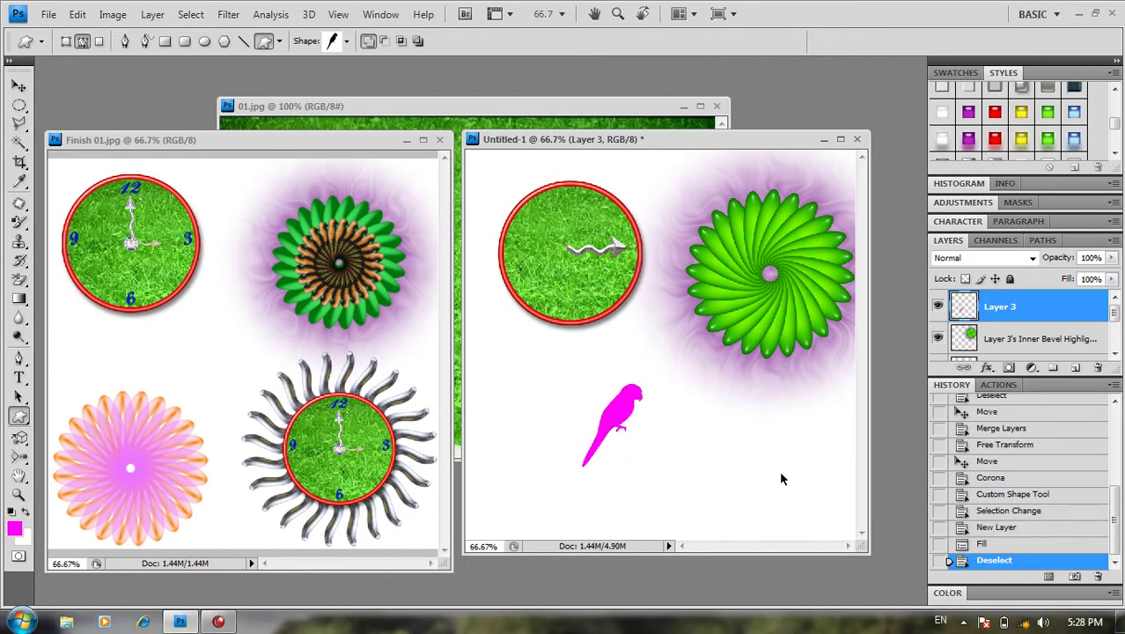
key("ctrl+t")
left_click_drag(696, 467, 716, 420)
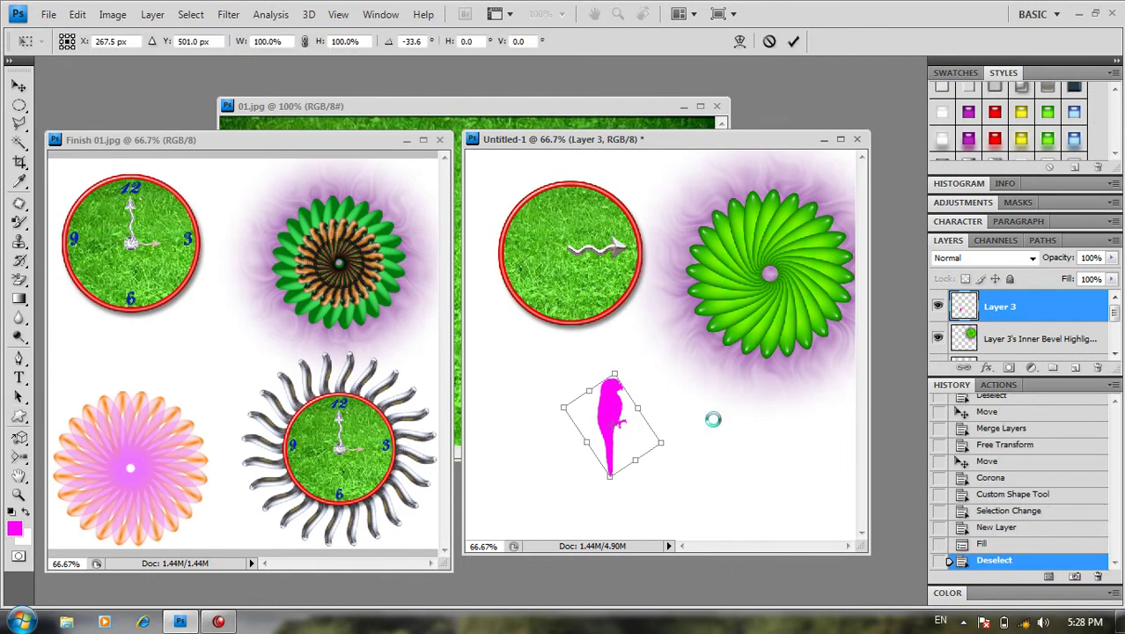
key("Return")
Step: Apply a brown striped wood-texture style with drop shadow from the Styles panel
left_click(1115, 125)
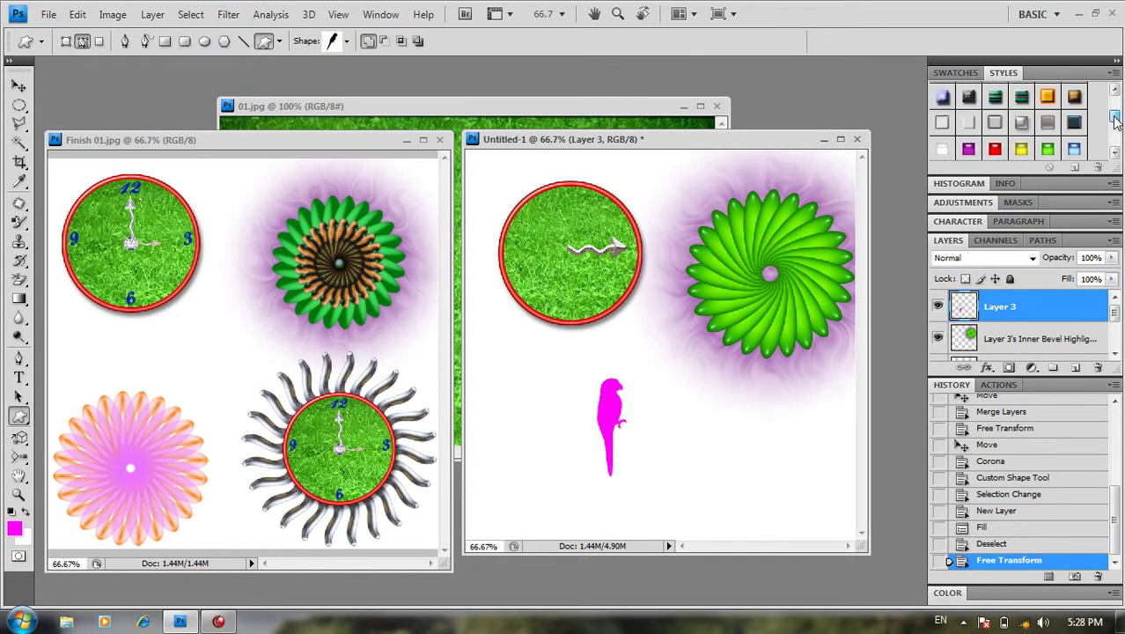
left_click(1118, 111)
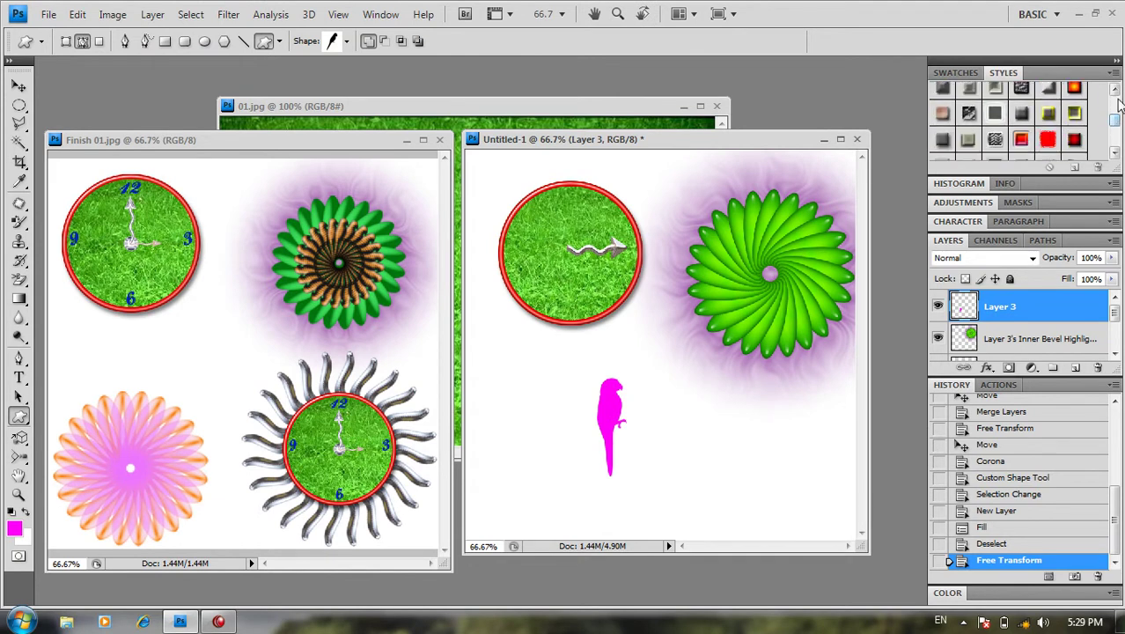
left_click(1115, 90)
left_click(1114, 89)
left_click(1115, 90)
left_click(1115, 90)
left_click(1115, 89)
left_click(1115, 90)
left_click(1115, 90)
left_click(1115, 90)
left_click(1076, 128)
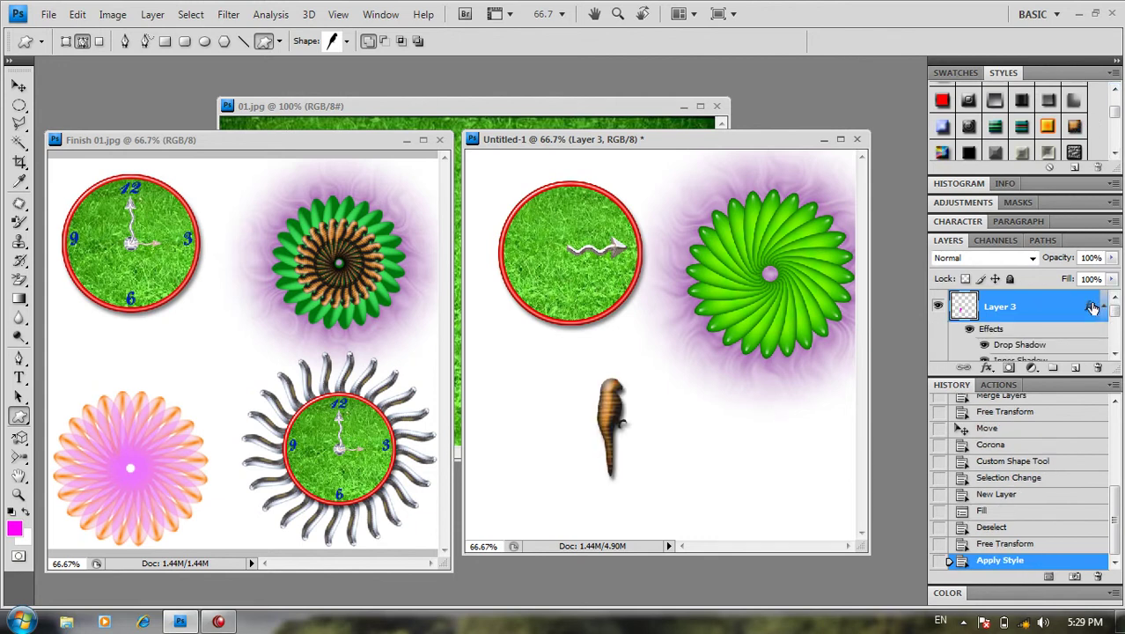
Step: Convert the parrot's layer style effects into separate layers
right_click(1092, 308)
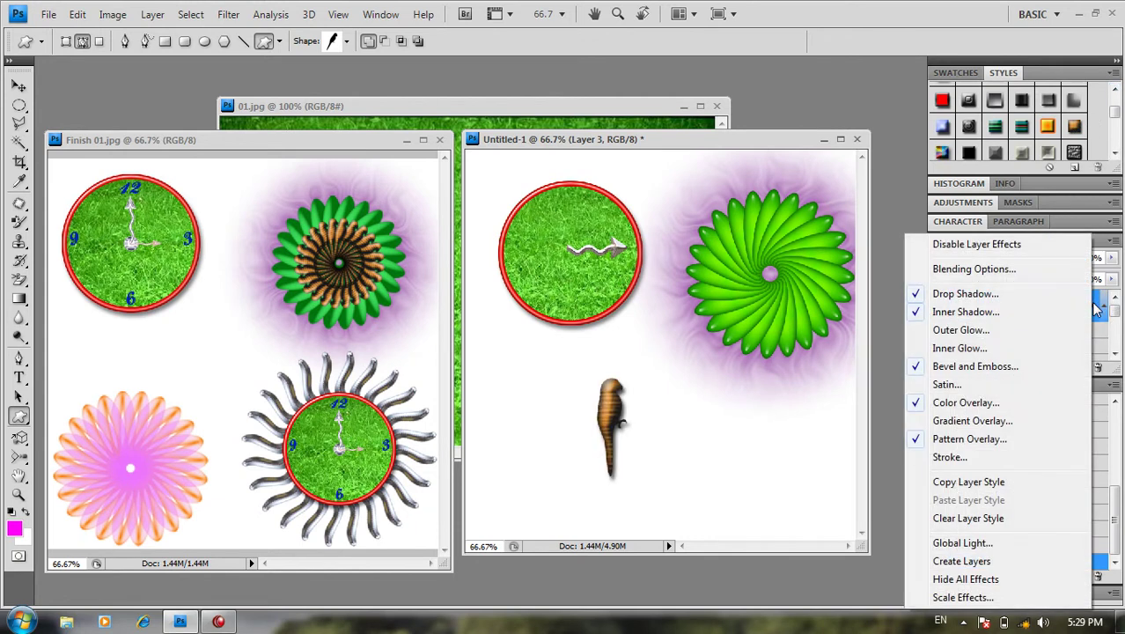
left_click(985, 560)
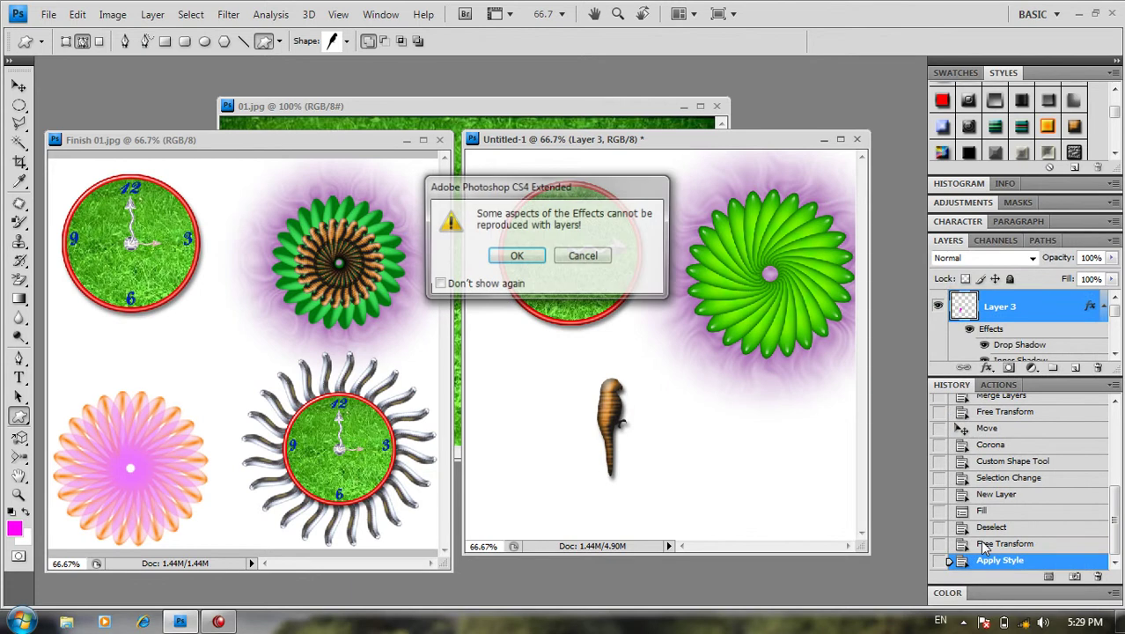
left_click(516, 258)
Step: Merge the parrot's effect layers and delete its drop shadow layer
scroll(1115, 324, "down", 1)
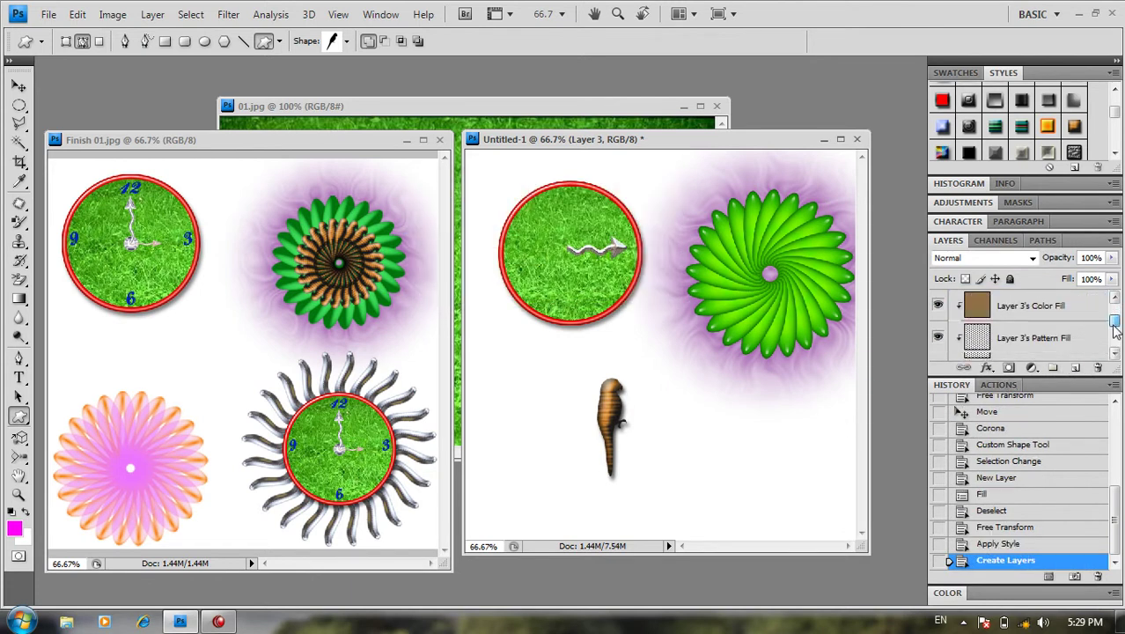
scroll(1114, 324, "up", 3)
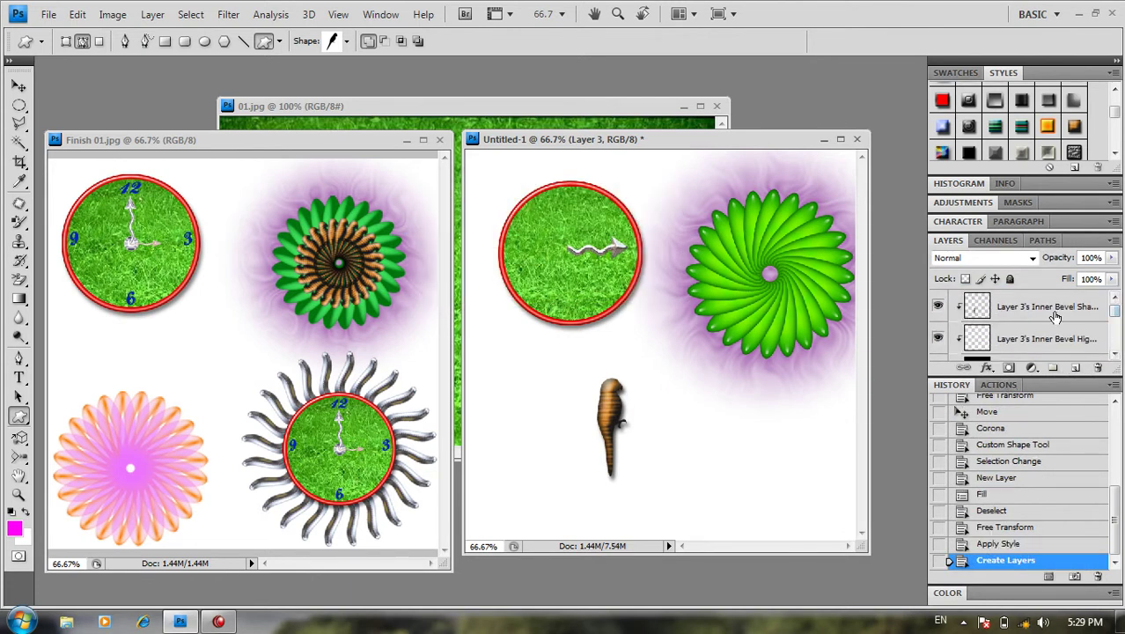
left_click(1057, 318, "shift")
key("ctrl+e")
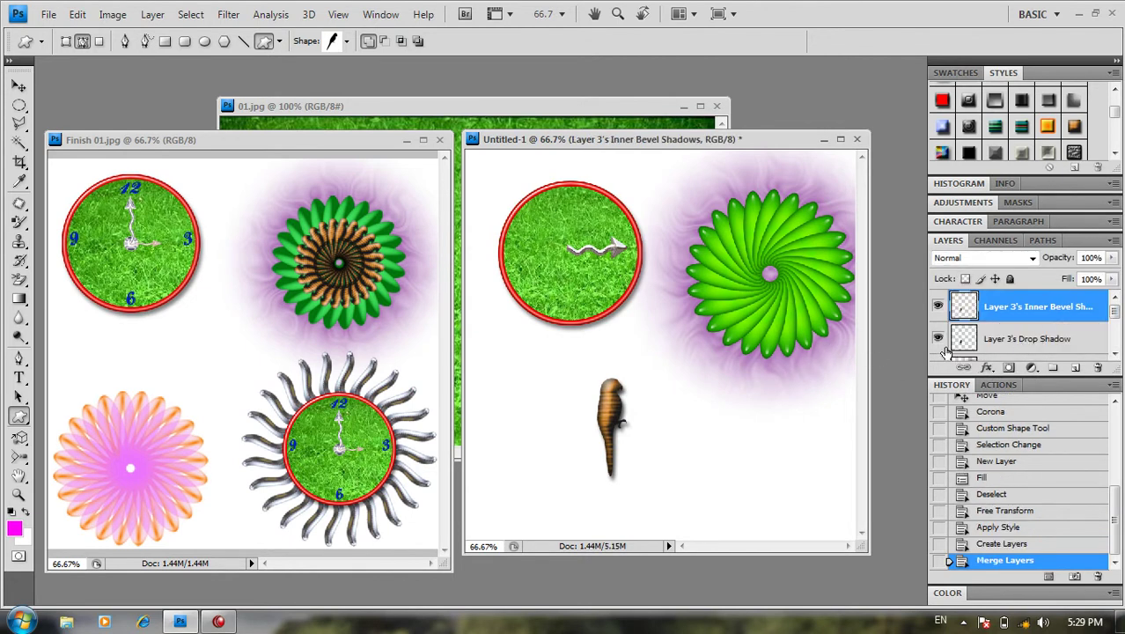
left_click_drag(968, 366, 1097, 368)
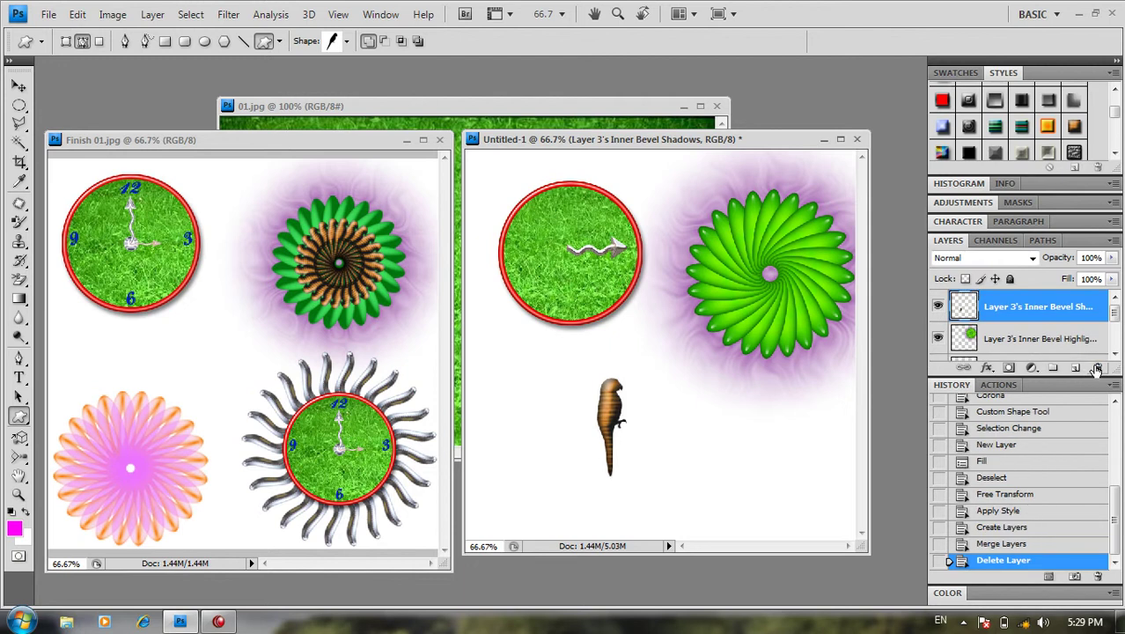
Step: Set up a 15° parrot rotation around a pivot at its base
key("ctrl+t")
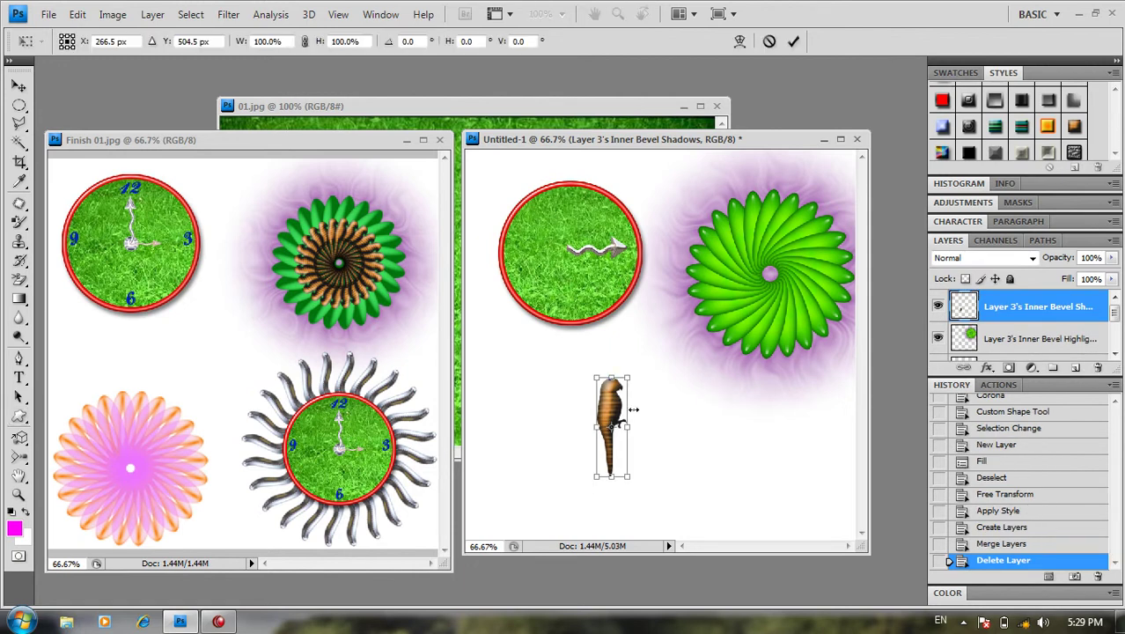
left_click_drag(614, 428, 614, 476)
left_click(420, 44)
type("15")
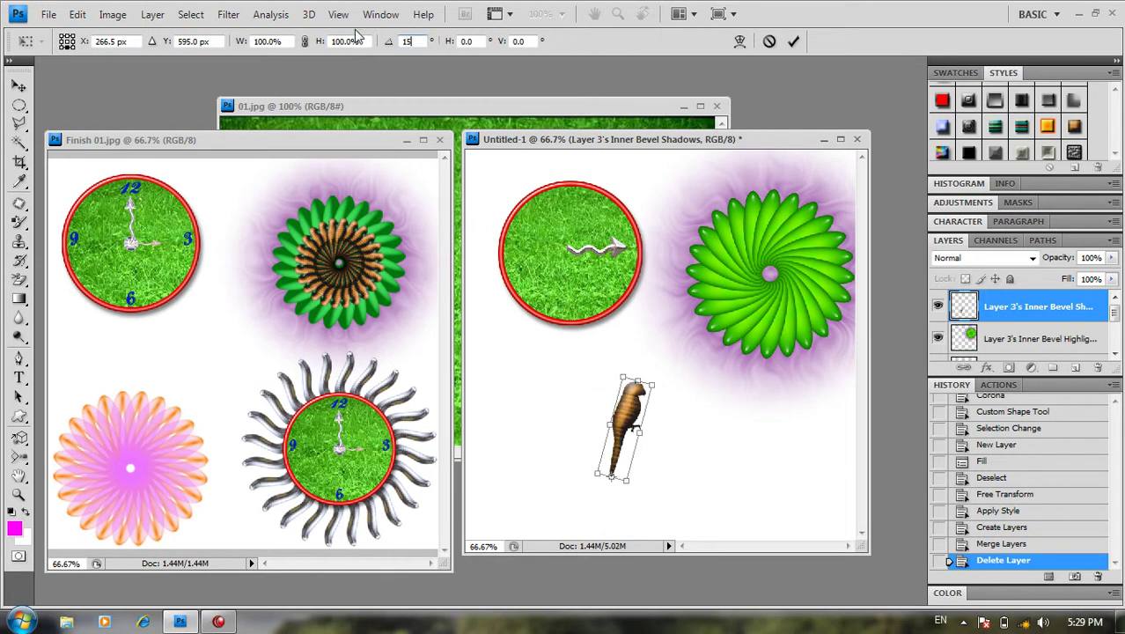
key("Return")
key("ctrl+z")
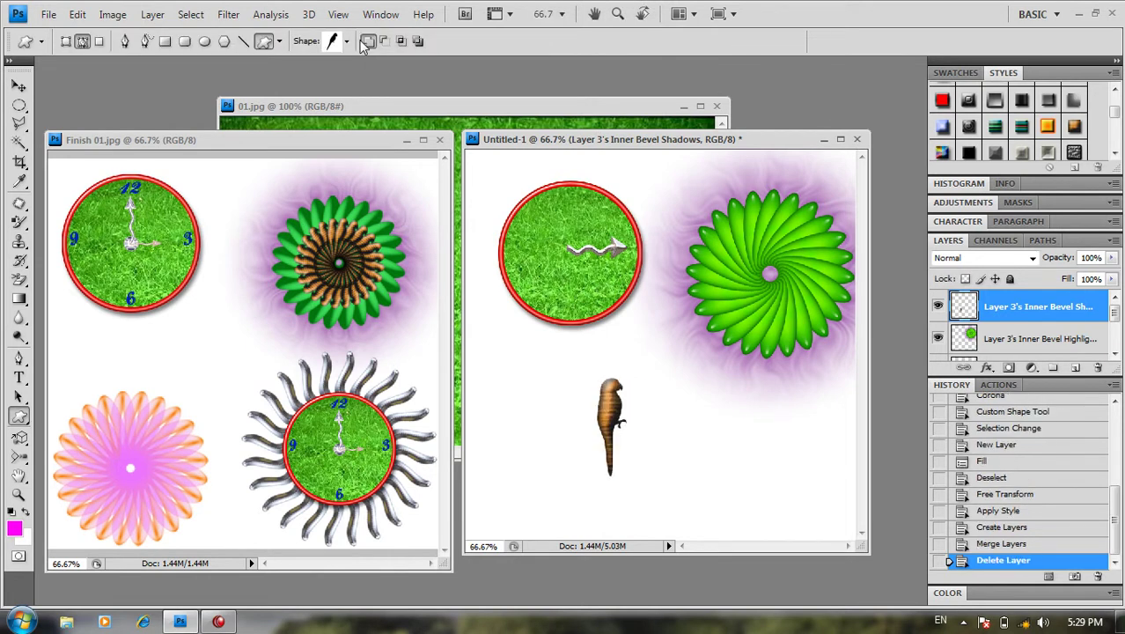
Step: Duplicate the parrot repeatedly in 15° steps to form a fan
key("ctrl+shift+alt+t")
key("ctrl+shift+alt+t")
key("ctrl+shift+alt+t")
key("ctrl+shift+alt+t")
key("ctrl+shift+alt+t")
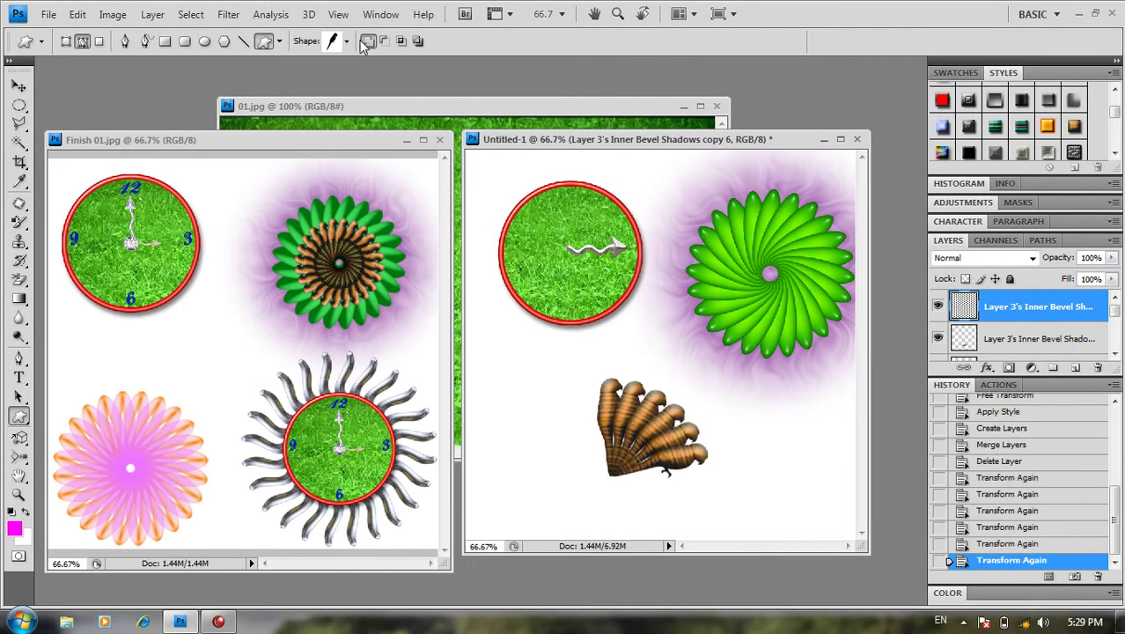
key("ctrl+shift+alt+t")
key("ctrl+shift+alt+t")
key("ctrl+shift+alt+t")
key("ctrl+shift+alt+t")
key("ctrl+shift+alt+t")
key("ctrl+shift+alt+t")
key("ctrl+shift+alt+t")
key("ctrl+shift+alt+t")
key("ctrl+shift+alt+t")
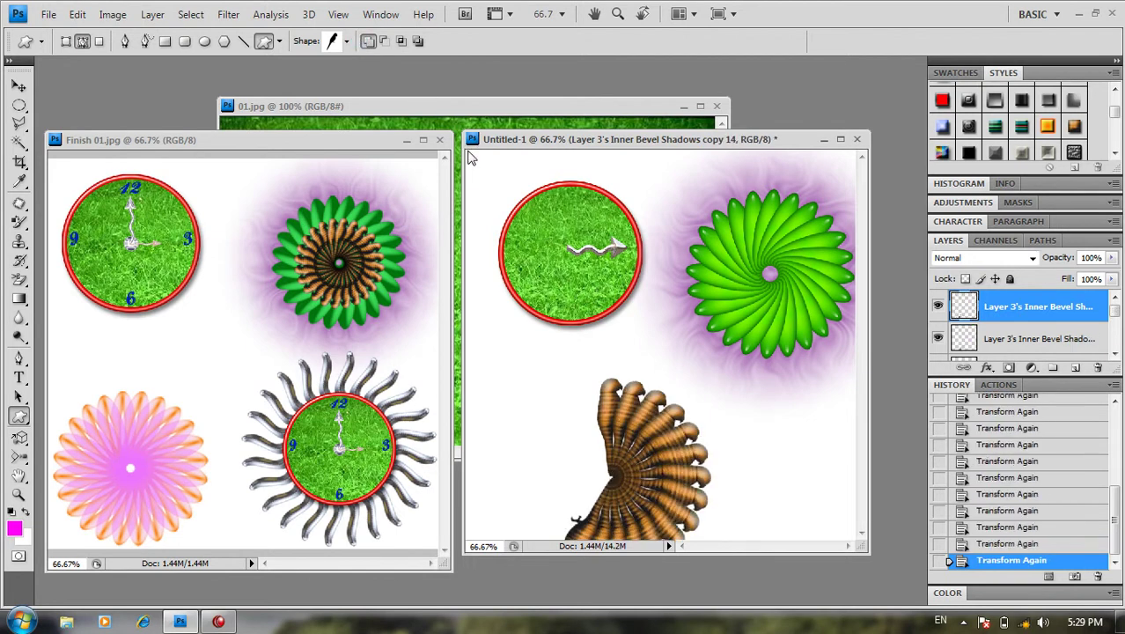
key("ctrl+shift+alt+t")
key("ctrl+shift+alt+t")
key("ctrl+shift+alt+t")
key("ctrl+shift+alt+t")
key("ctrl+shift+alt+t")
key("ctrl+shift+alt+t")
key("ctrl+shift+alt+t")
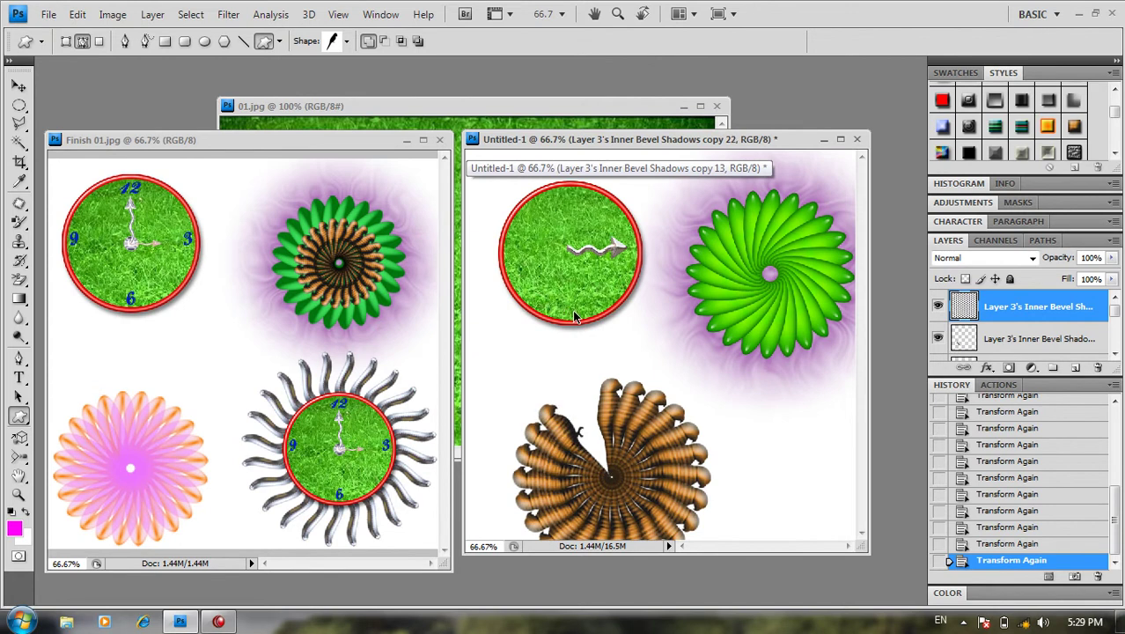
key("ctrl+shift+alt+t")
key("ctrl+shift+alt+t")
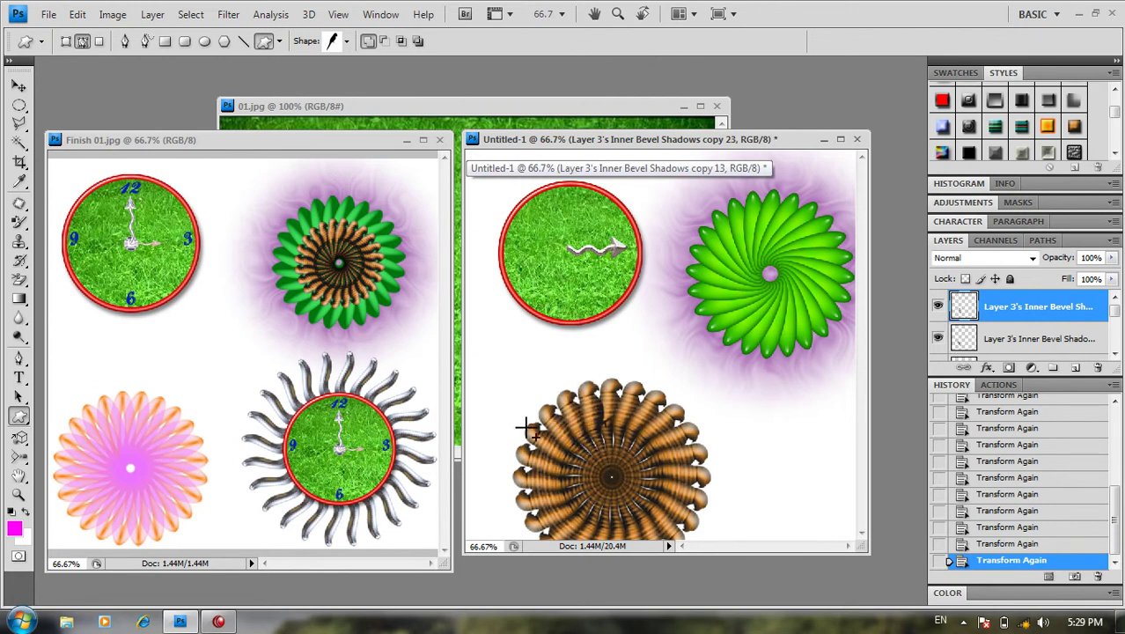
key("v")
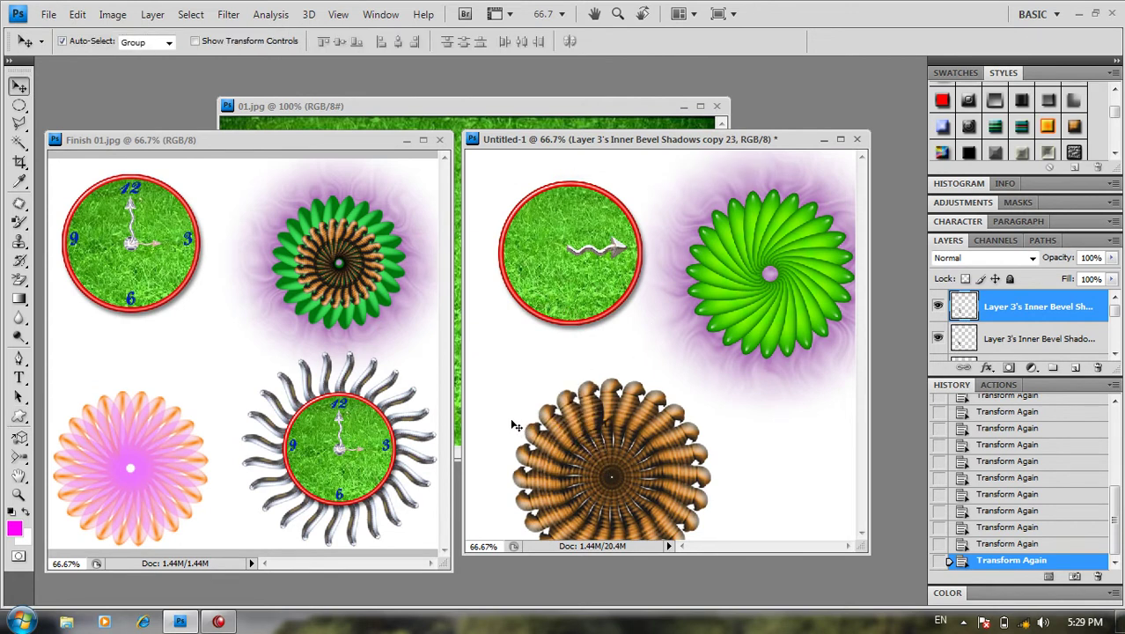
Step: Step back the copies and delete the stray parrot duplicates
key("ctrl+alt+z")
key("ctrl+alt+z")
key("ctrl+alt+z")
key("ctrl+alt+z")
key("ctrl+alt+z")
key("ctrl+alt+z")
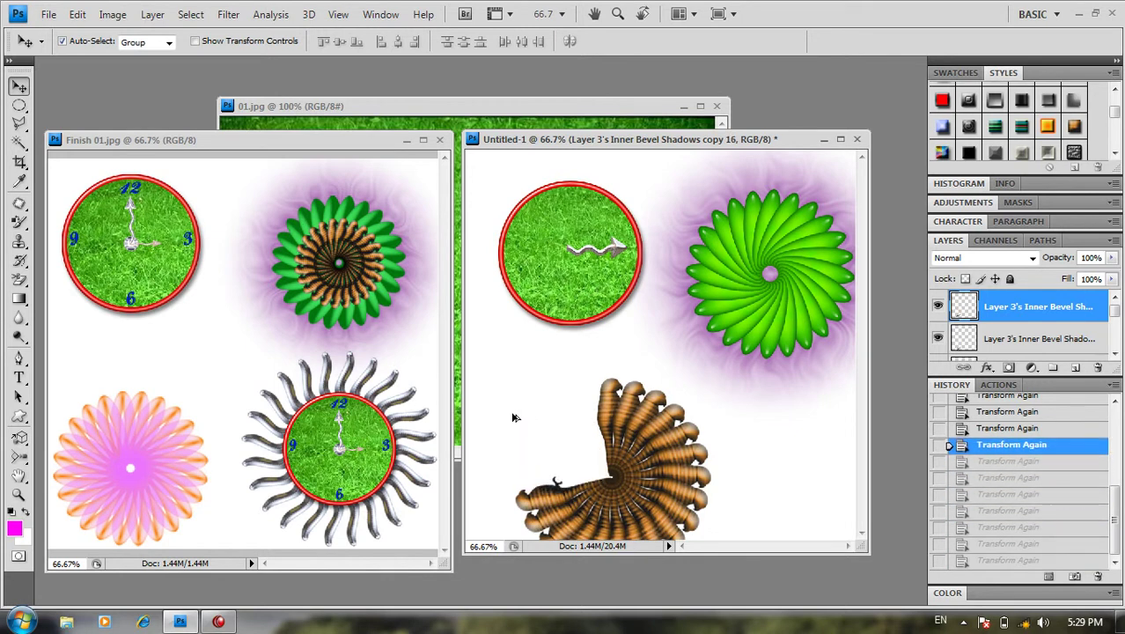
key("ctrl+alt+z")
key("ctrl+alt+z")
key("ctrl+alt+z")
key("ctrl+alt+z")
key("ctrl+alt+z")
key("ctrl+alt+z")
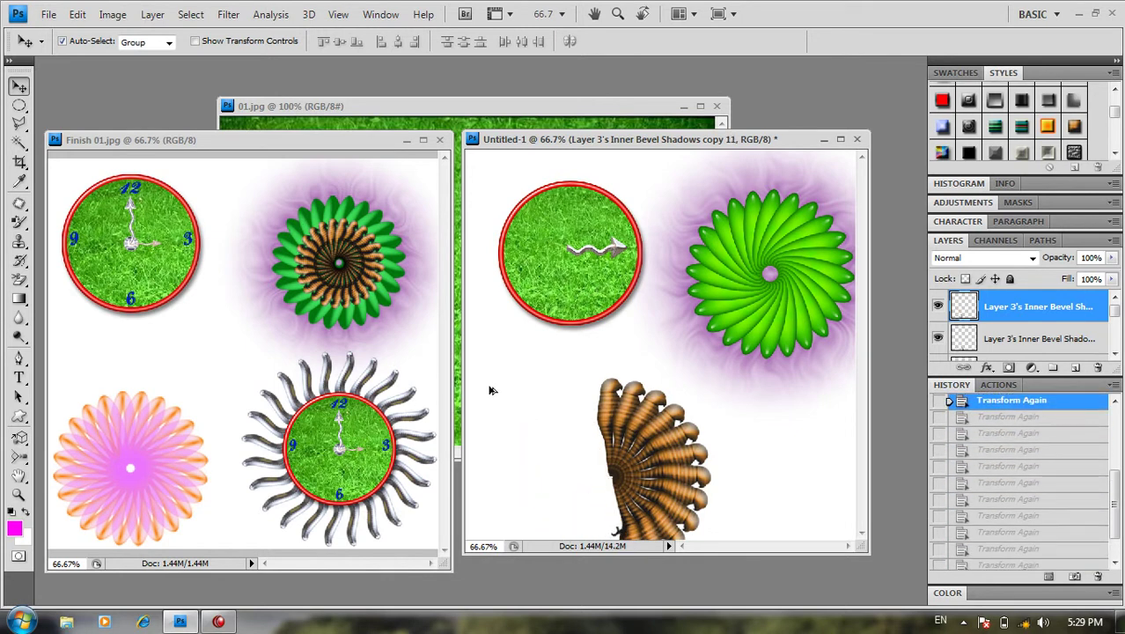
key("ctrl+alt+z")
key("ctrl+alt+z")
key("ctrl+alt+z")
key("ctrl+alt+z")
key("ctrl+alt+z")
key("ctrl+alt+z")
key("ctrl+alt+z")
mouse_move(671, 446)
left_mouse_down()
mouse_move(693, 465)
mouse_move(646, 414)
left_mouse_up()
key("Delete")
key("Delete")
left_click(647, 421)
key("Delete")
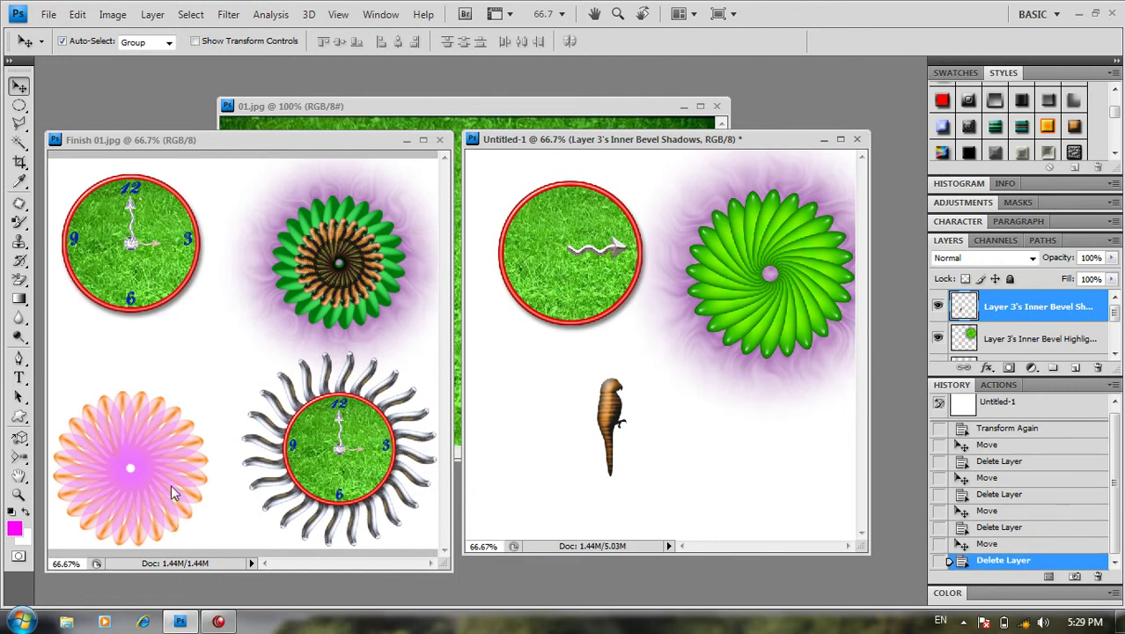
Step: Redo the 15° parrot rotation with the pivot at its bottom-right corner
key("ctrl+t")
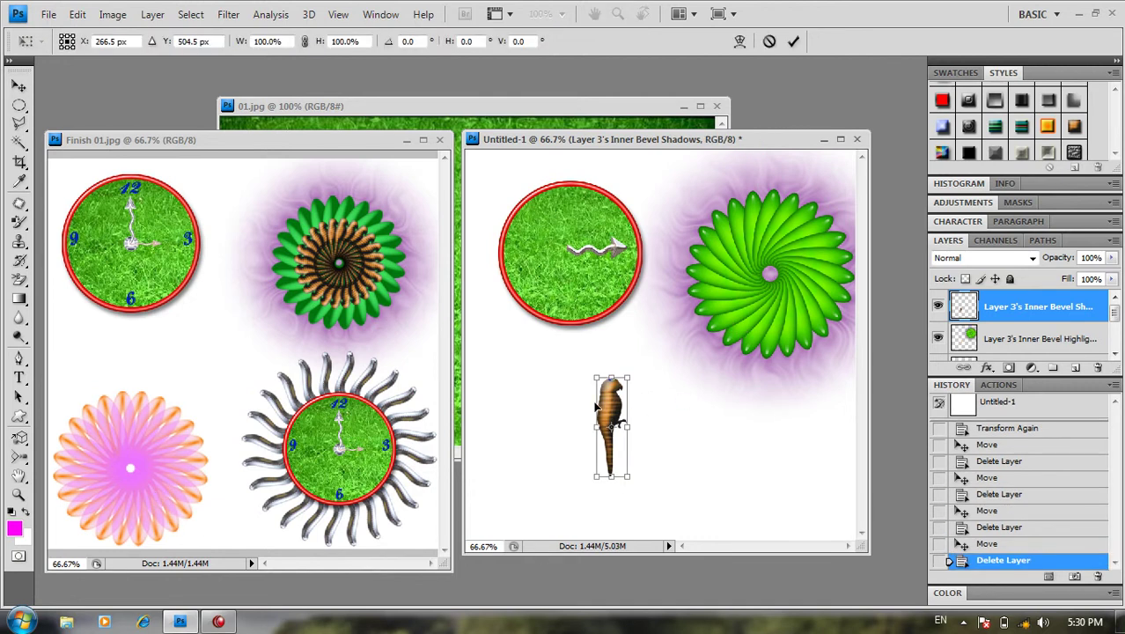
left_click_drag(616, 436, 625, 478)
double_click(409, 41)
type("15")
key("Return")
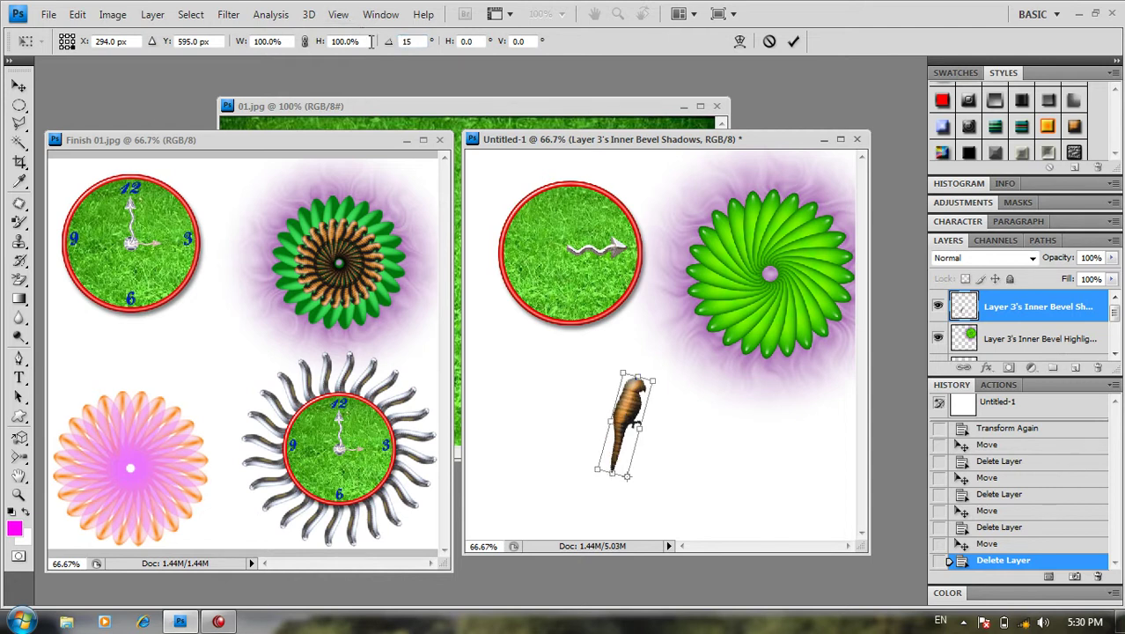
key("Return")
key("ctrl+z")
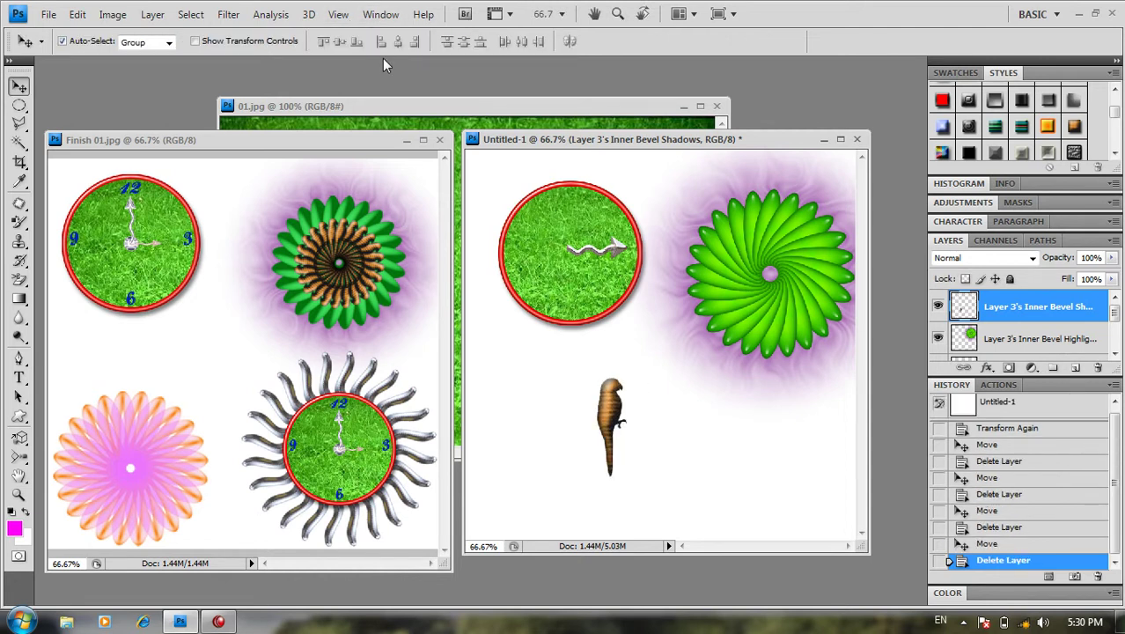
Step: Repeat the rotated parrot copies to close the circle and select all copy layers
key("ctrl+alt+shift+t")
key("ctrl+alt+shift+t")
key("ctrl+alt+shift+t")
key("ctrl+alt+shift+t")
key("ctrl+alt+shift+t")
key("ctrl+alt+shift+t")
key("ctrl+alt+shift+t")
key("ctrl+alt+shift+t")
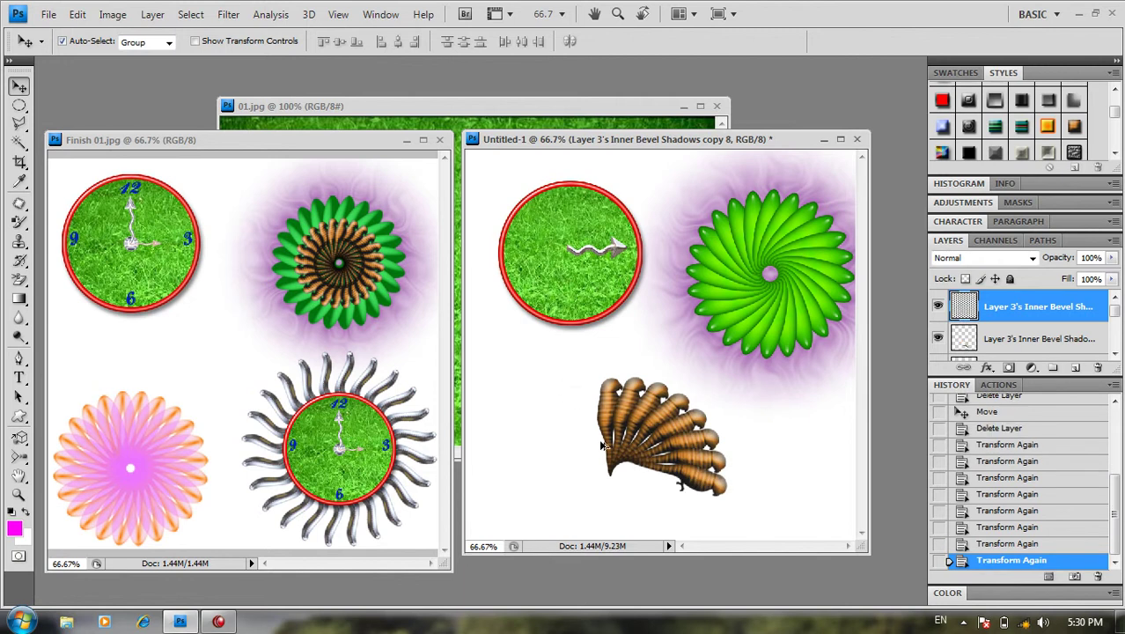
key("ctrl+alt+shift+t")
key("ctrl+alt+shift+t")
key("ctrl+alt+shift+t")
key("ctrl+alt+shift+t")
key("ctrl+alt+shift+t")
key("ctrl+alt+shift+t")
key("ctrl+alt+shift+t")
key("ctrl+alt+shift+t")
key("ctrl+alt+shift+t")
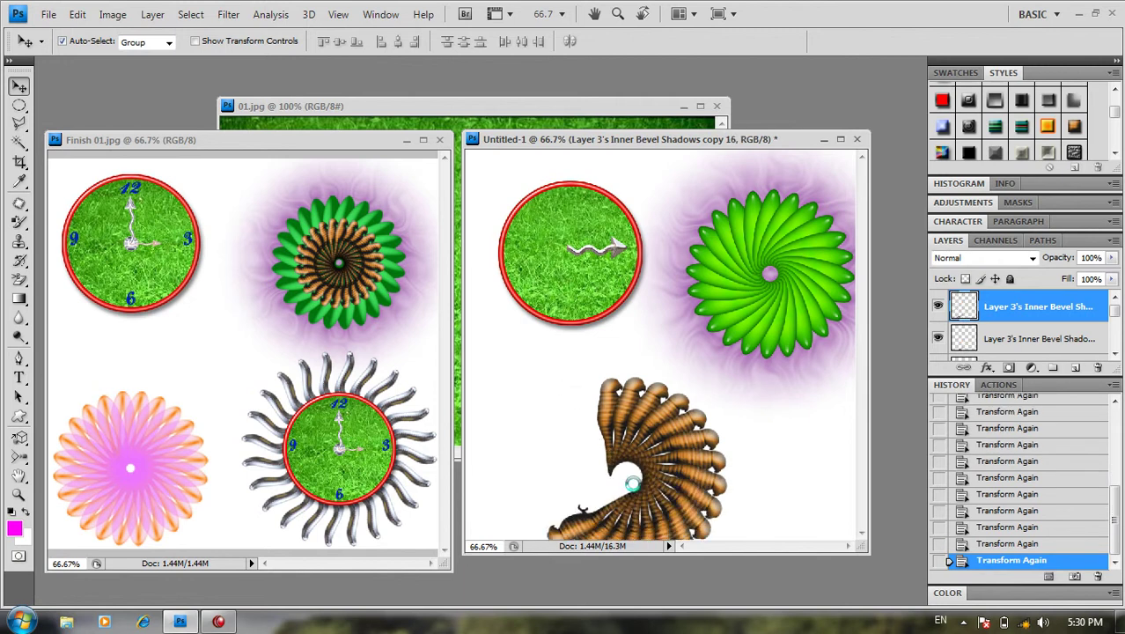
key("ctrl+alt+shift+t")
key("ctrl+alt+shift+t")
key("ctrl+alt+shift+t")
key("ctrl+alt+shift+t")
key("ctrl+alt+shift+t")
key("ctrl+alt+shift+t")
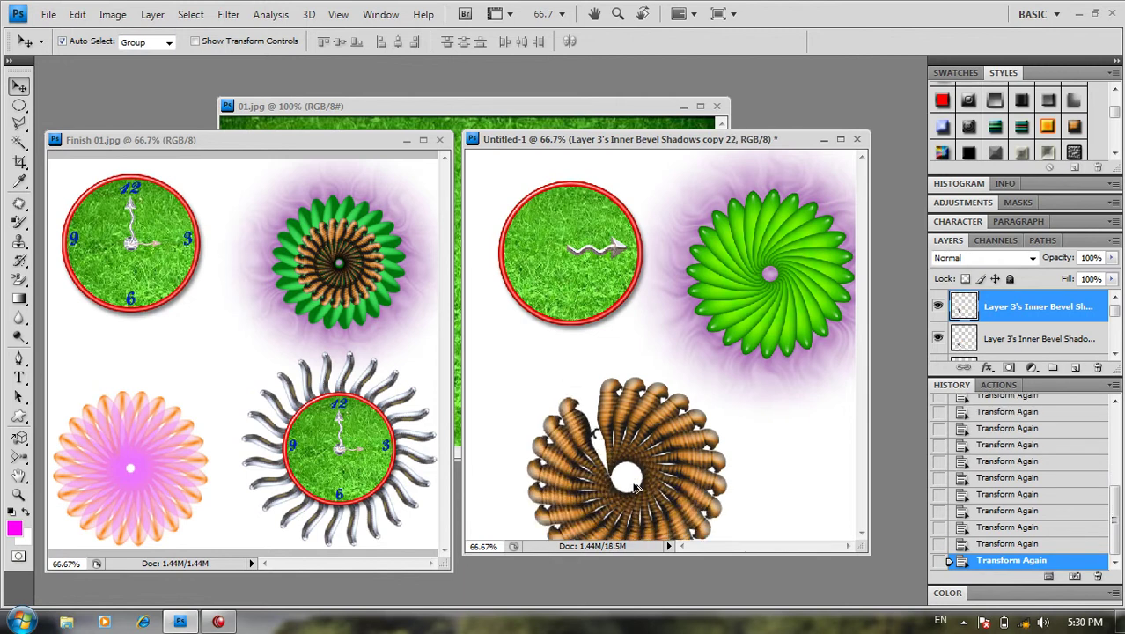
key("ctrl+alt+shift+t")
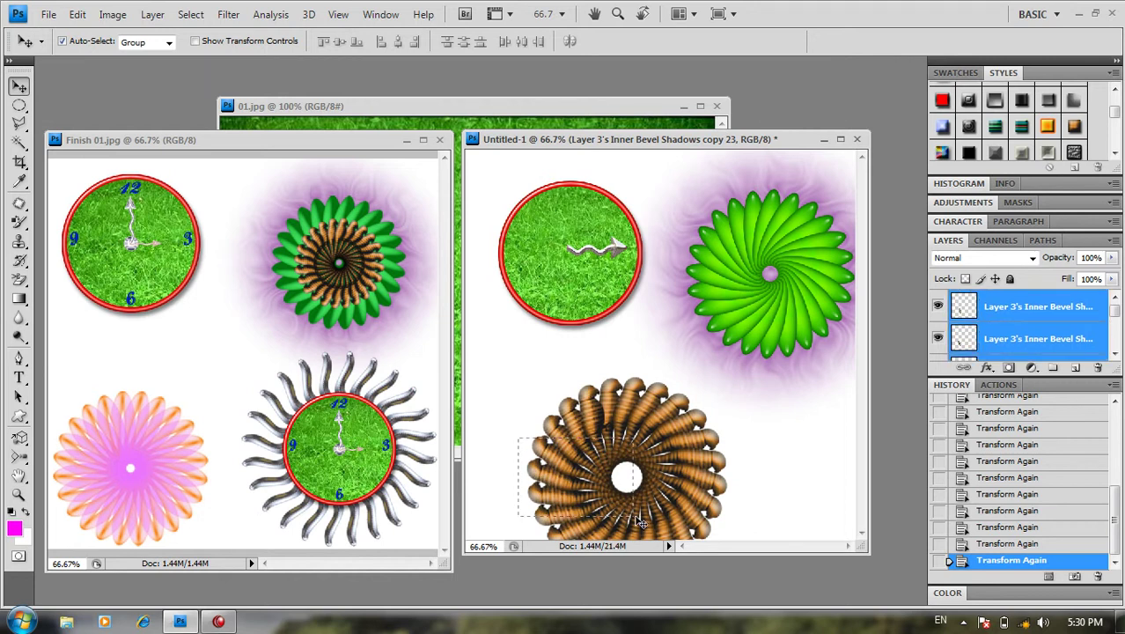
left_click_drag(520, 444, 652, 519)
Step: Merge the brown copies, move them onto the green flower and scale to about 51%
key("ctrl+e")
mouse_move(675, 477)
left_mouse_down()
mouse_move(761, 306)
mouse_move(800, 282)
left_mouse_up()
key("ctrl+t")
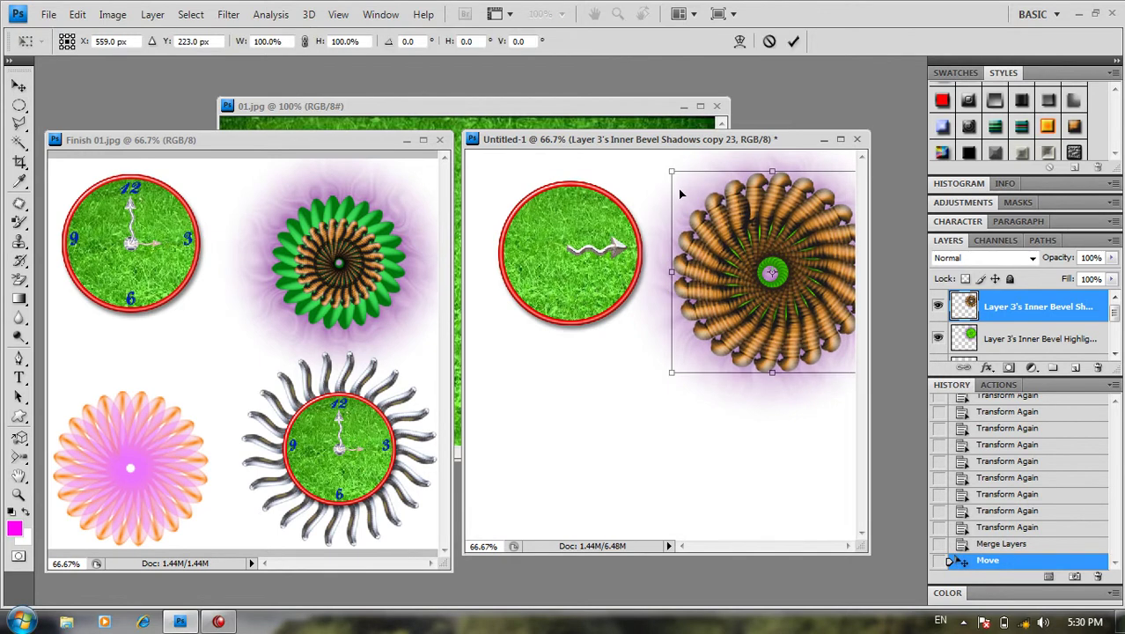
left_click_drag(672, 172, 715, 219)
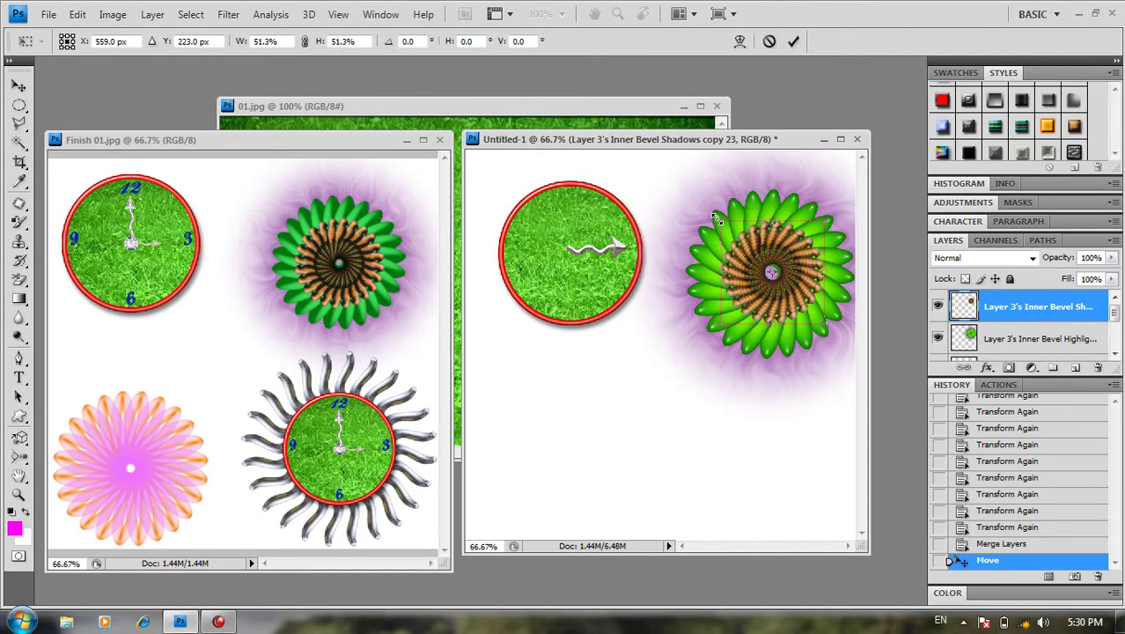
key("Return")
Step: Nudge the brown flower with arrow keys to centre it over the green flower
key("Up")
key("Left")
key("Left")
key("Down")
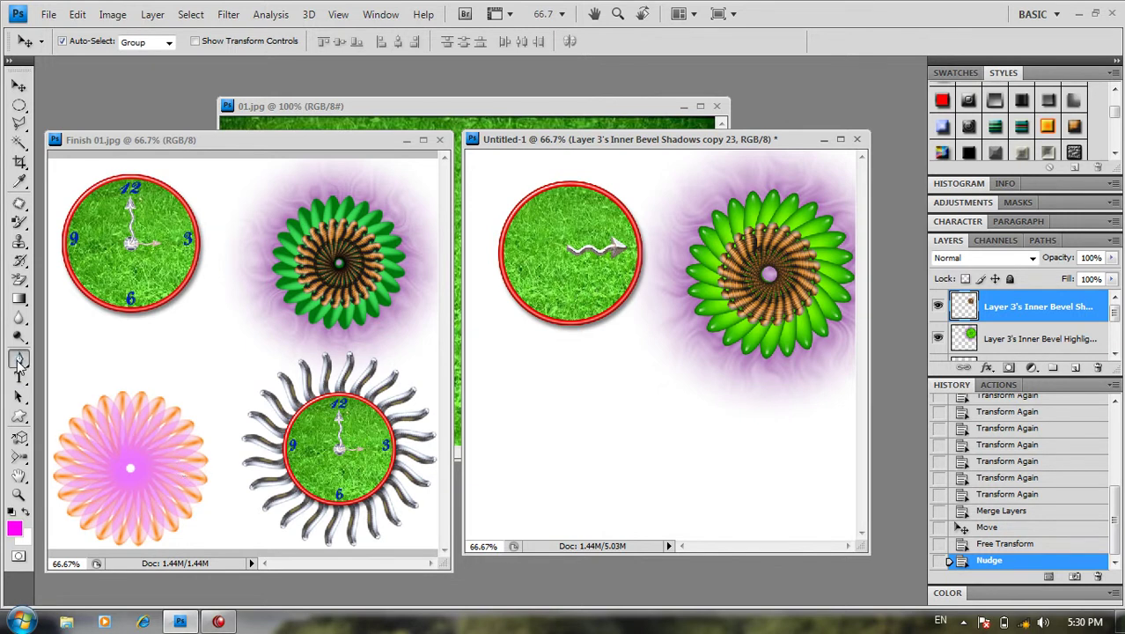
Step: Draw a closed pointed petal path with the Pen tool below the clock
left_click(19, 360)
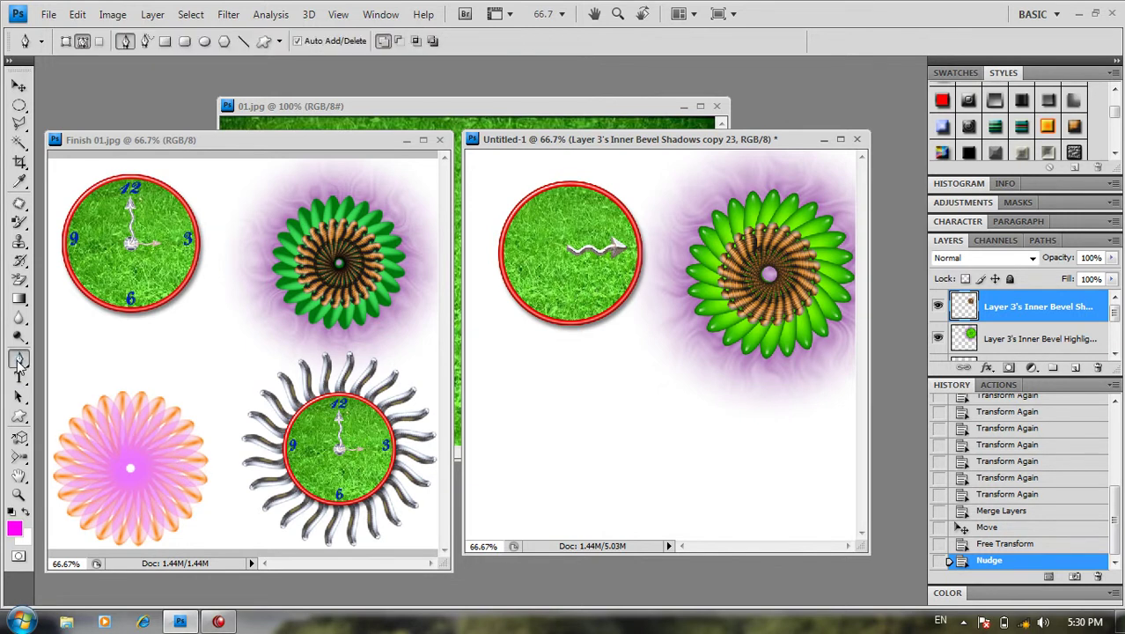
left_click(554, 457)
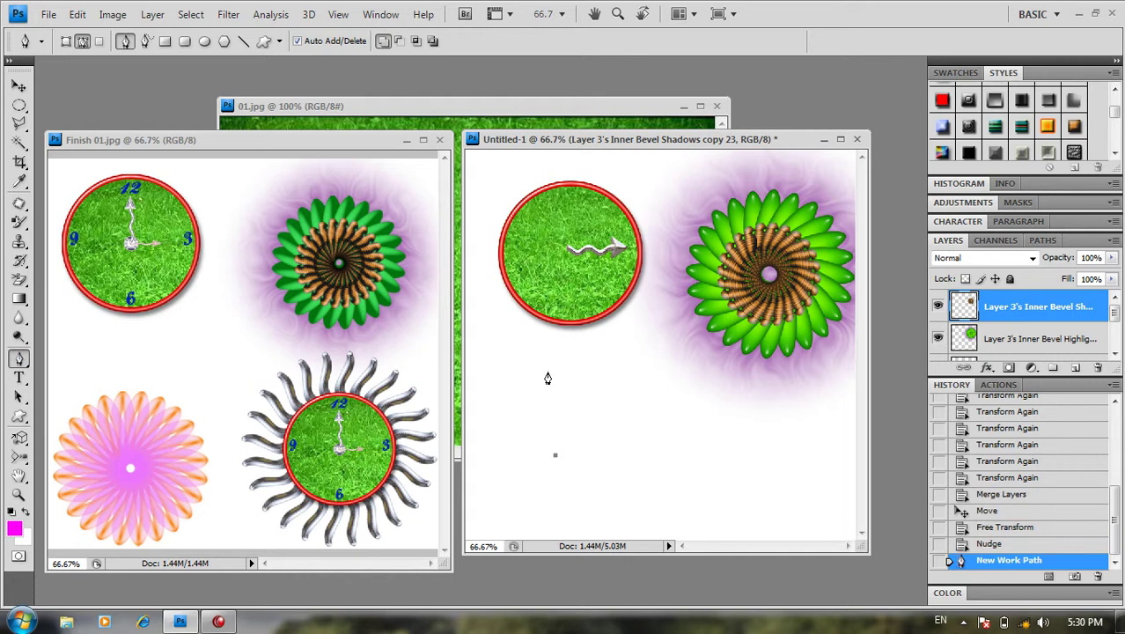
left_click_drag(539, 376, 544, 363)
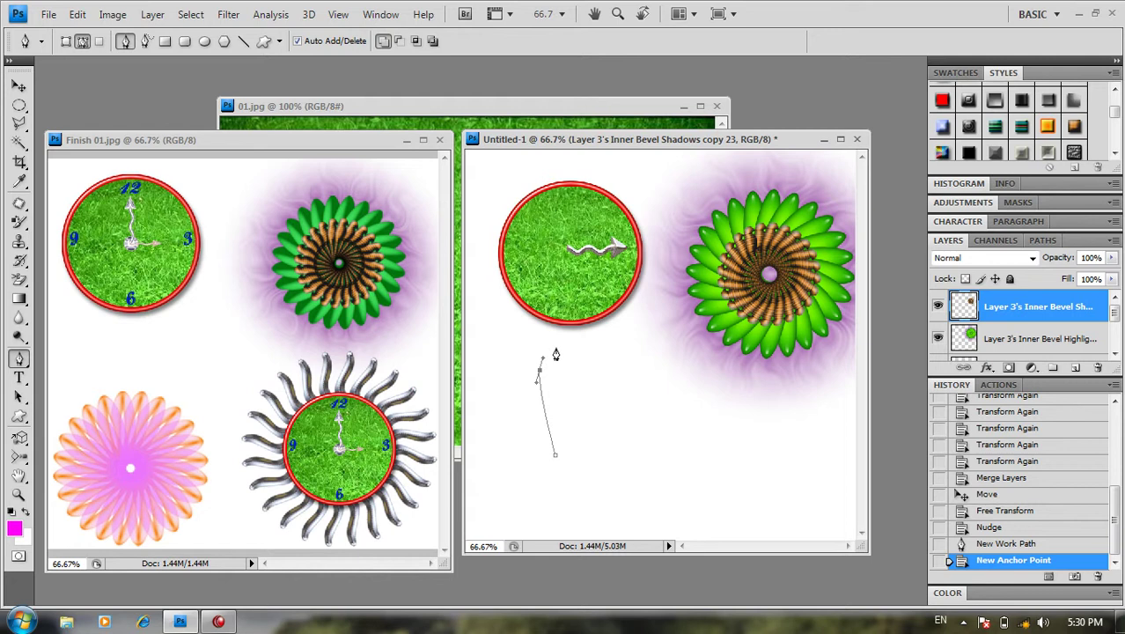
left_click_drag(563, 344, 573, 387)
left_click(555, 458)
left_click_drag(547, 474, 554, 473)
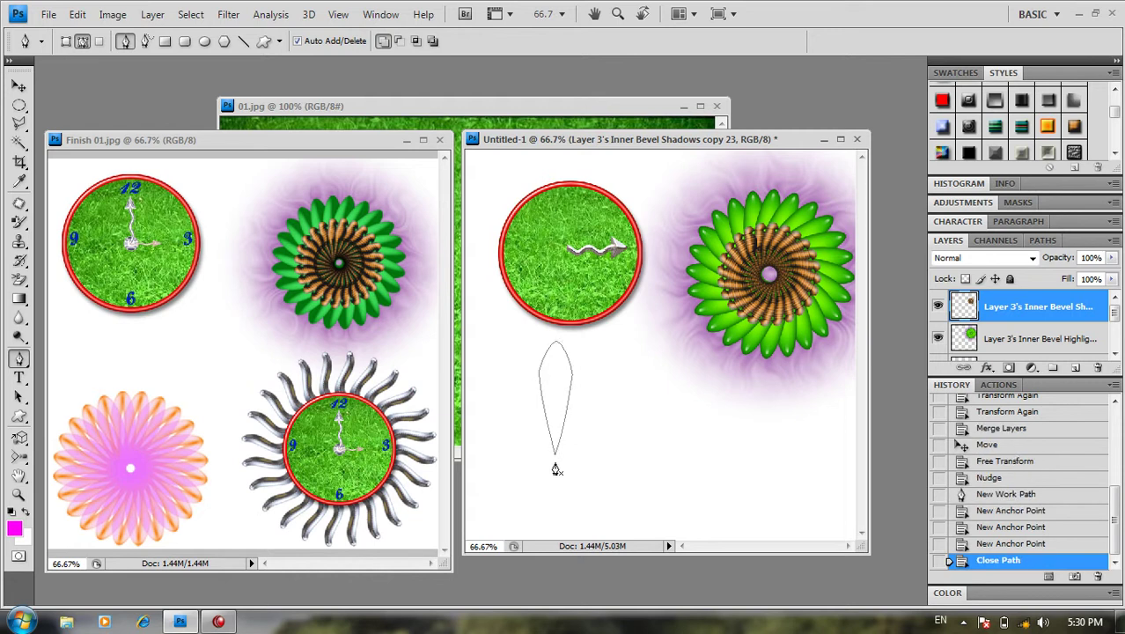
Step: Reshape the petal's left and right curves with Direct Selection
key("a")
key("shift+a")
left_click(541, 378)
left_click_drag(541, 376, 536, 390)
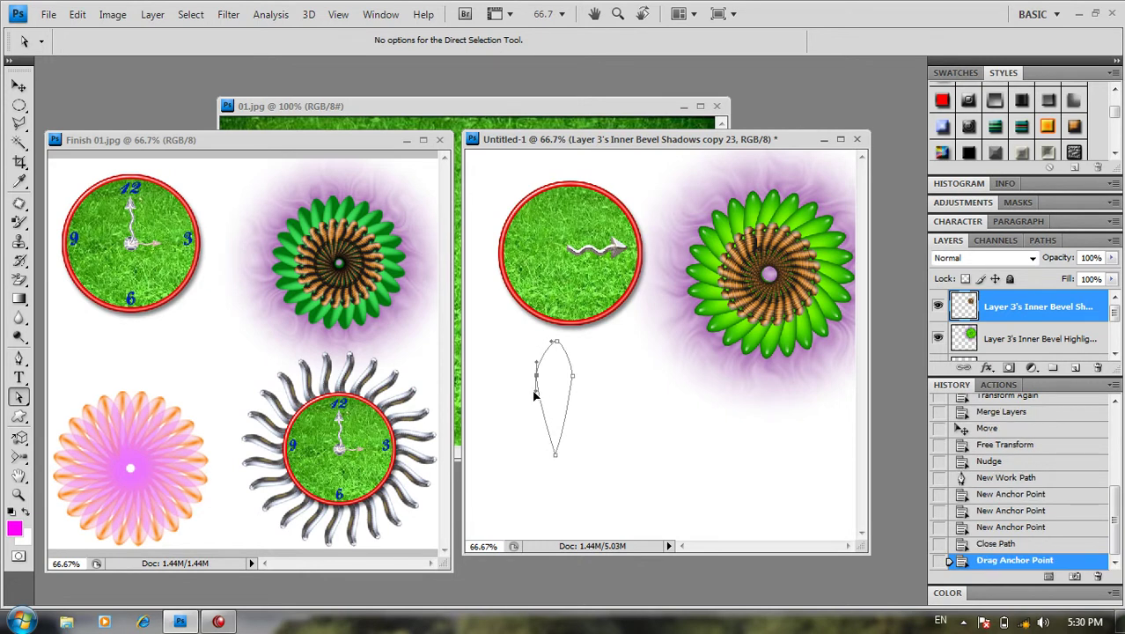
left_click(573, 379)
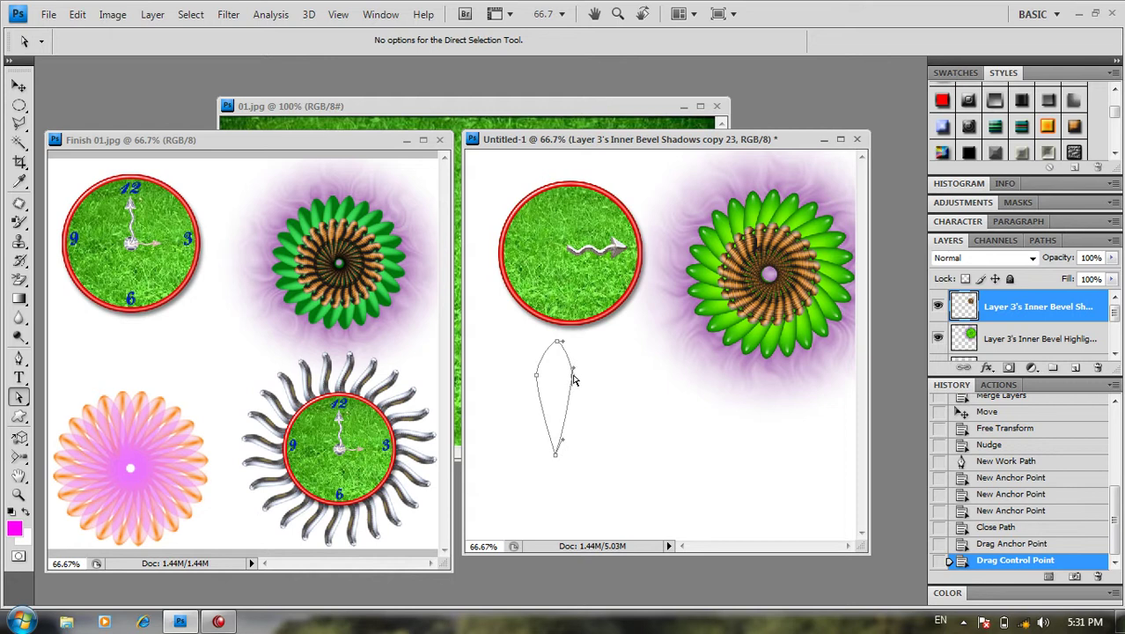
left_click_drag(572, 396, 580, 385)
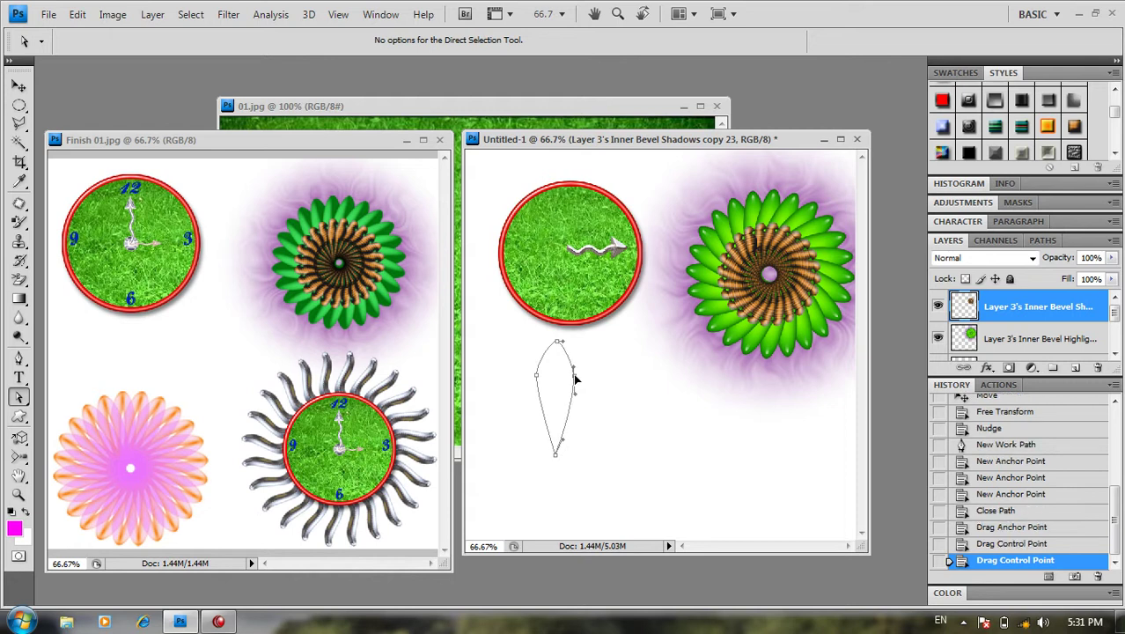
Step: Load the petal path as a selection on a new empty Layer 3
key("ctrl+Return")
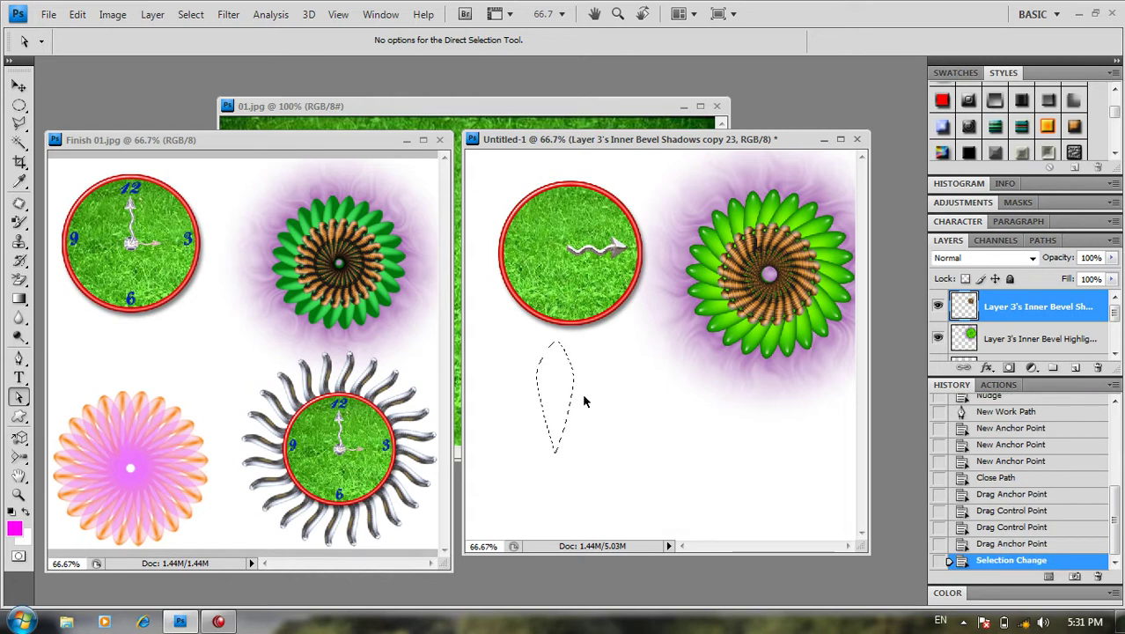
key("ctrl+shift+n")
key("Return")
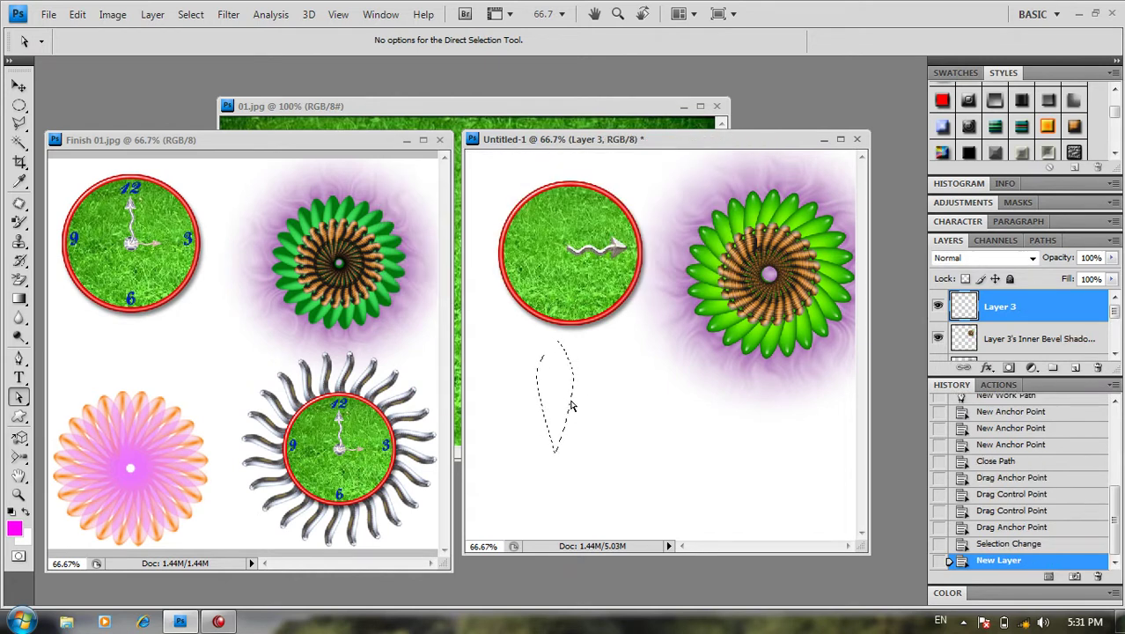
left_click(228, 14)
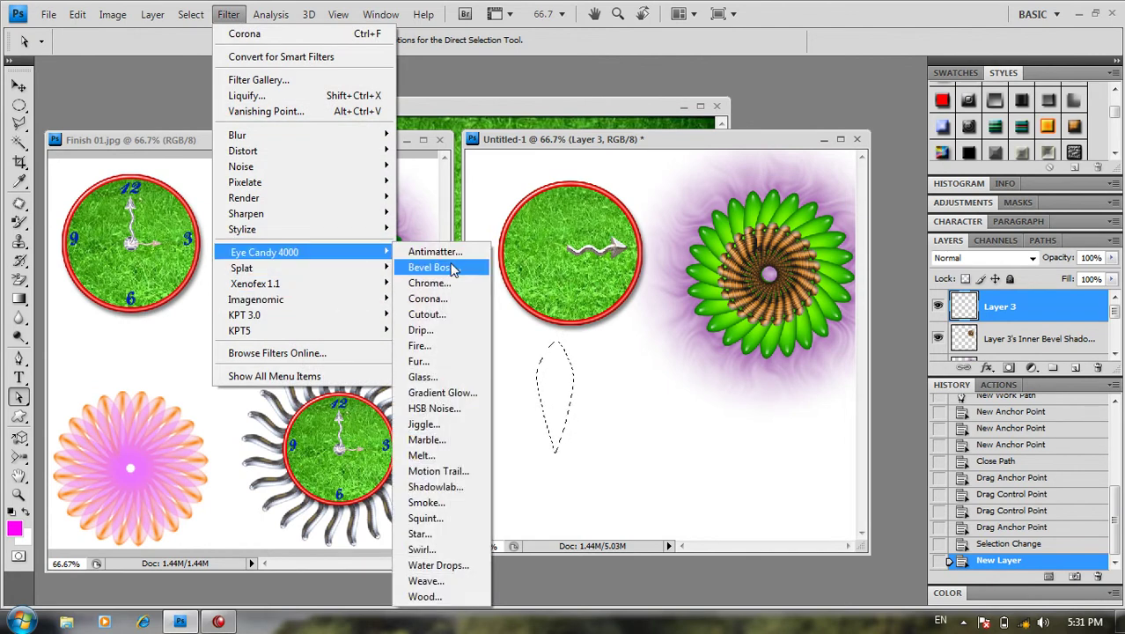
mouse_move(265, 252)
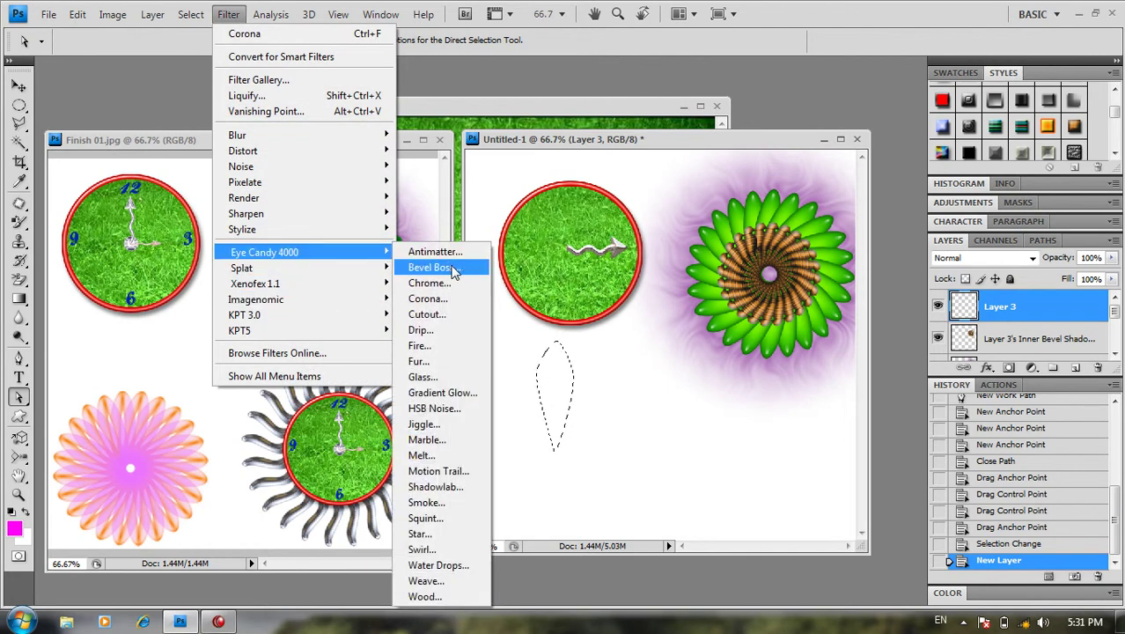
Step: In Bevel Boss, choose Inside marquee, disable Shade Interior, set width 0.18 and height scale 30
left_click(451, 269)
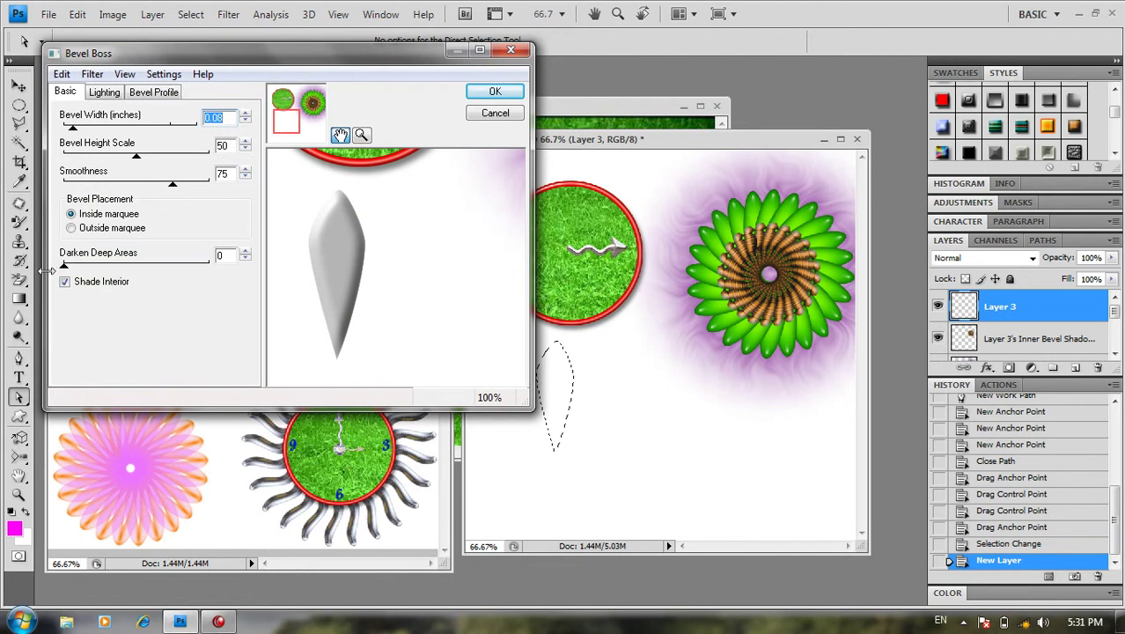
left_click(102, 94)
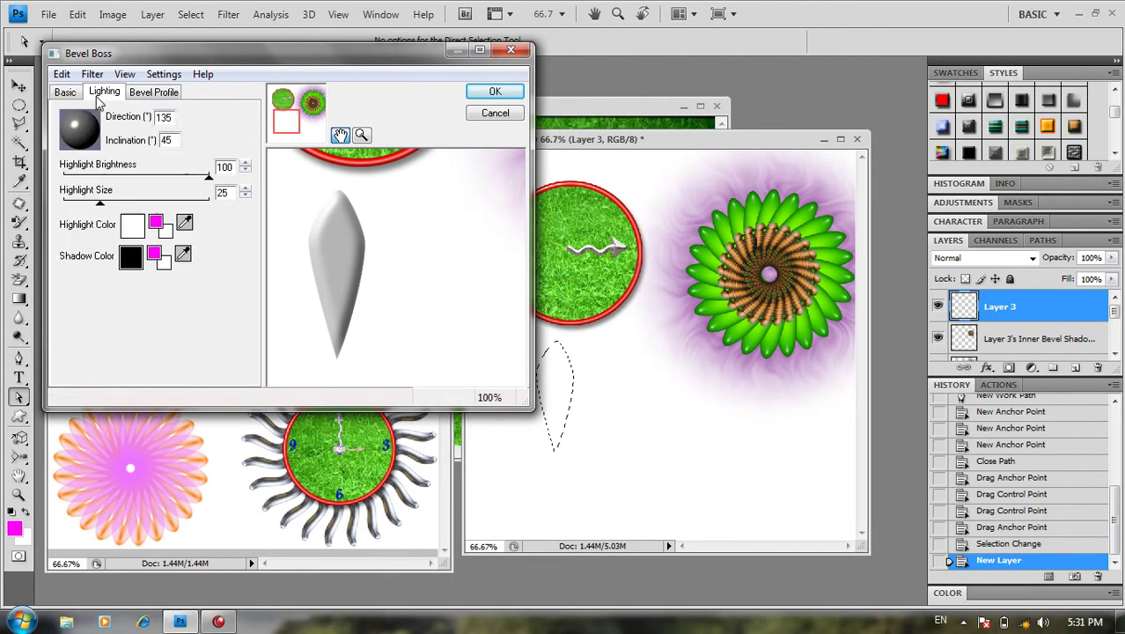
left_click(157, 92)
left_click(115, 94)
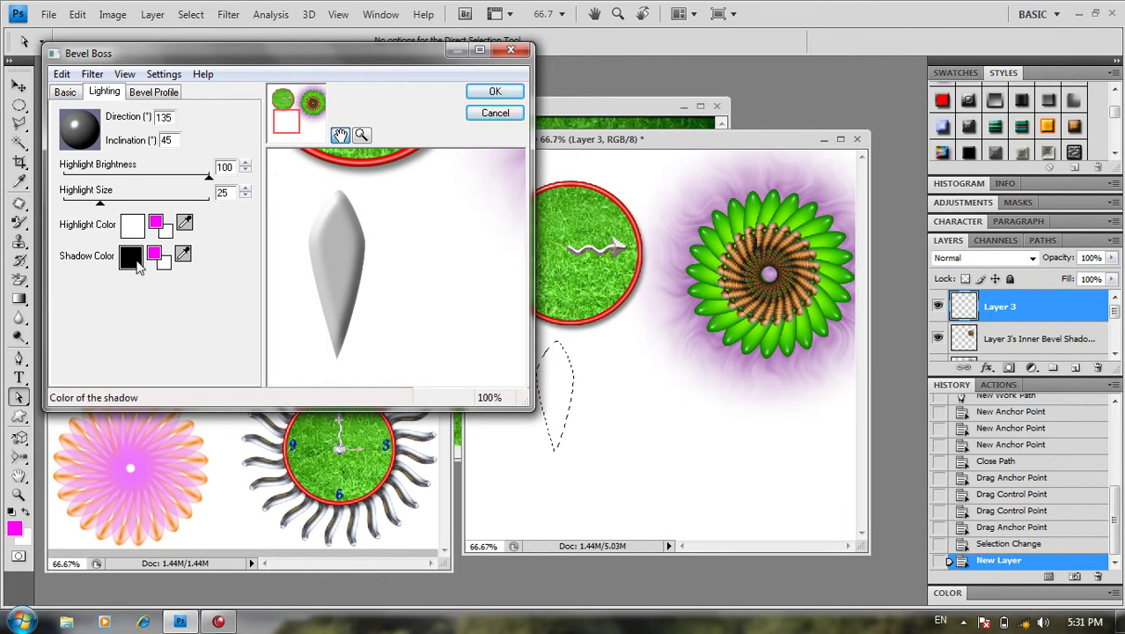
left_click(72, 95)
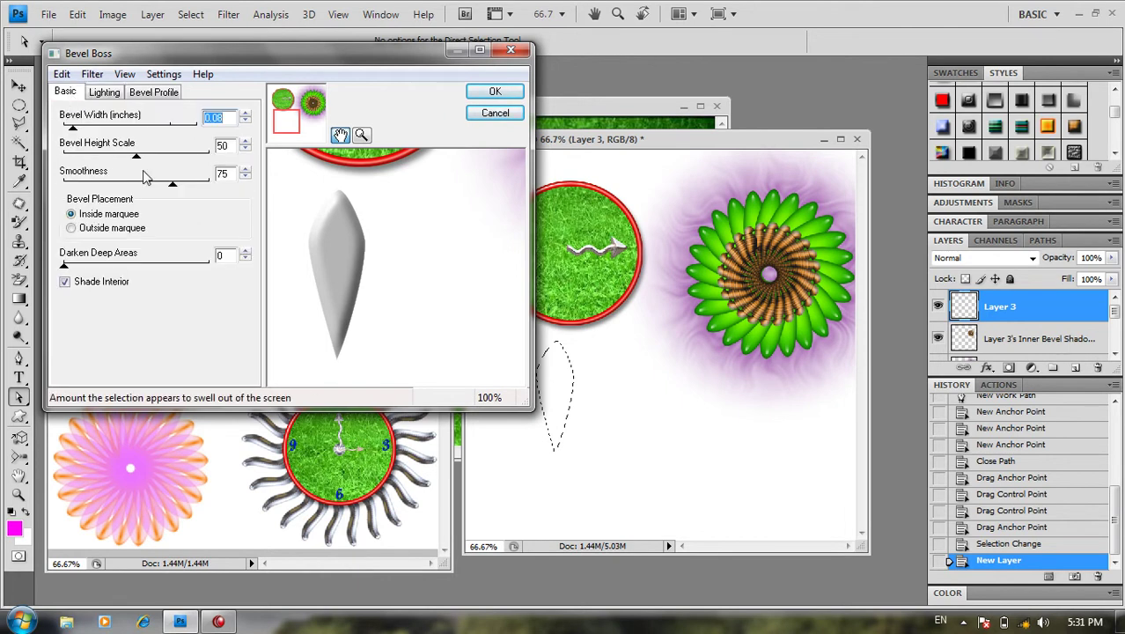
left_click(64, 282)
left_click(73, 216)
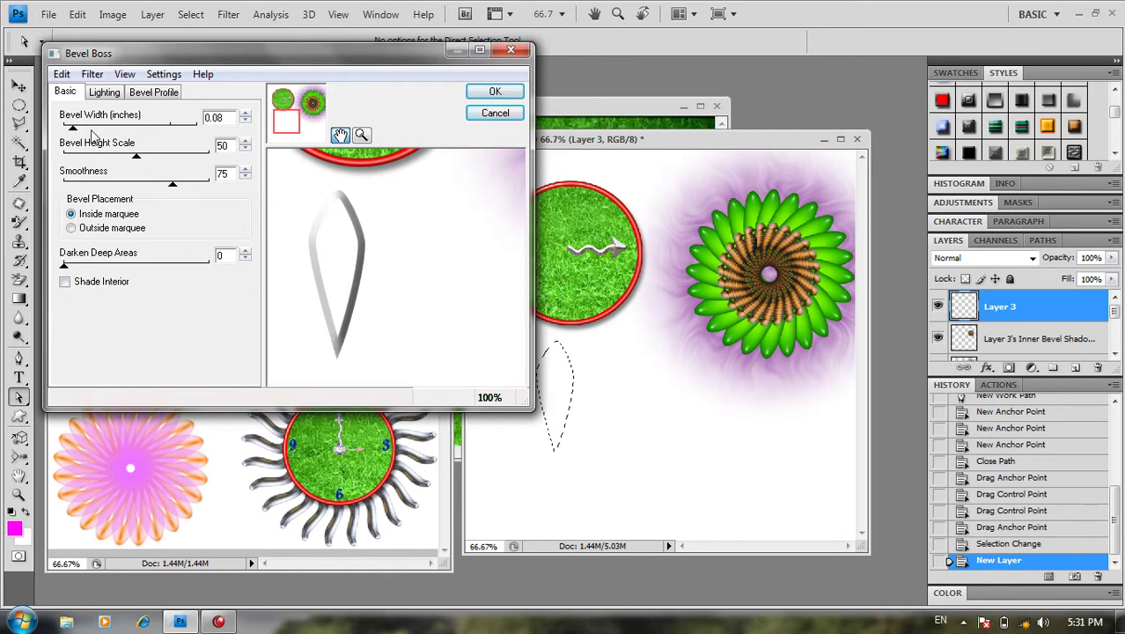
mouse_move(72, 127)
left_mouse_down()
mouse_move(106, 127)
mouse_move(106, 155)
mouse_move(89, 128)
left_mouse_up()
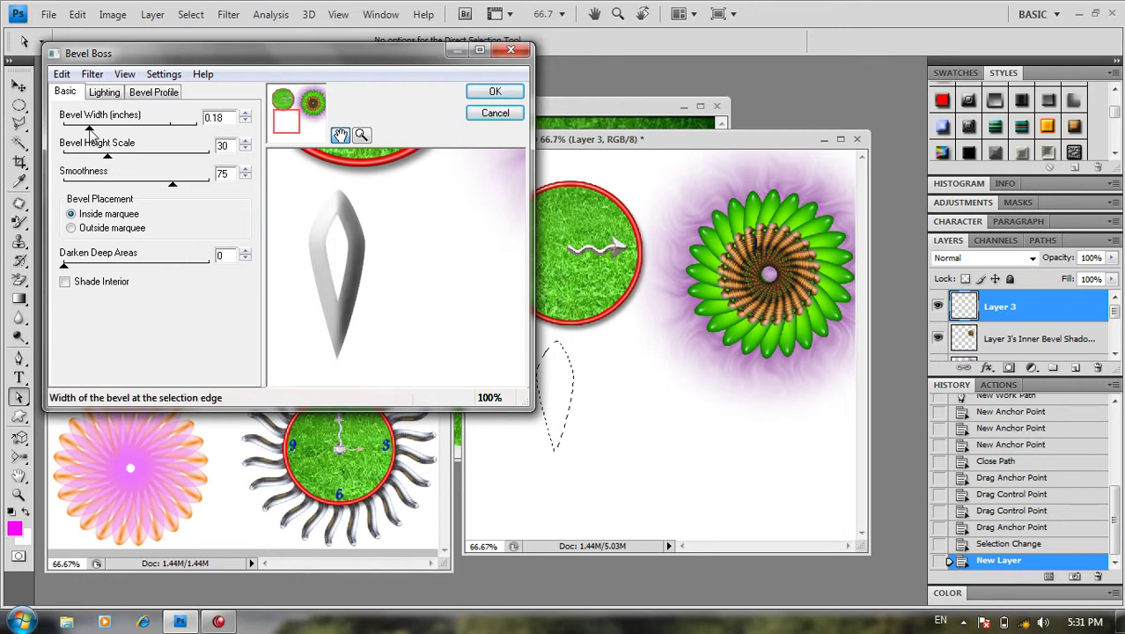
left_click(105, 91)
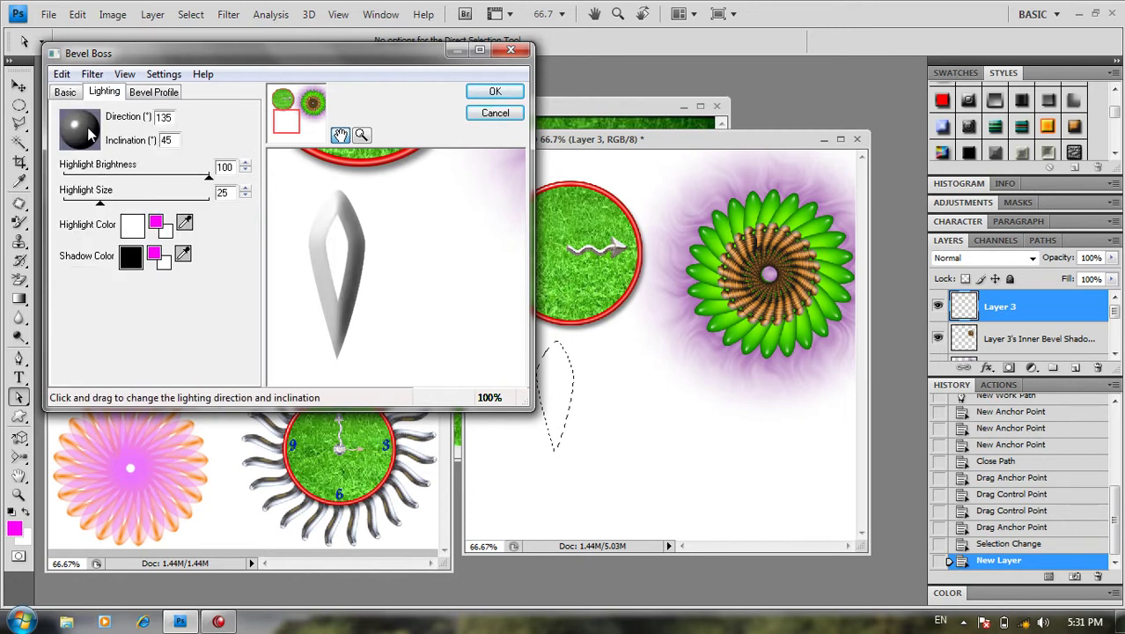
Step: Try bright orange, then magenta, as the Bevel Boss highlight colour
left_click(131, 226)
left_click(451, 182)
left_click(475, 152)
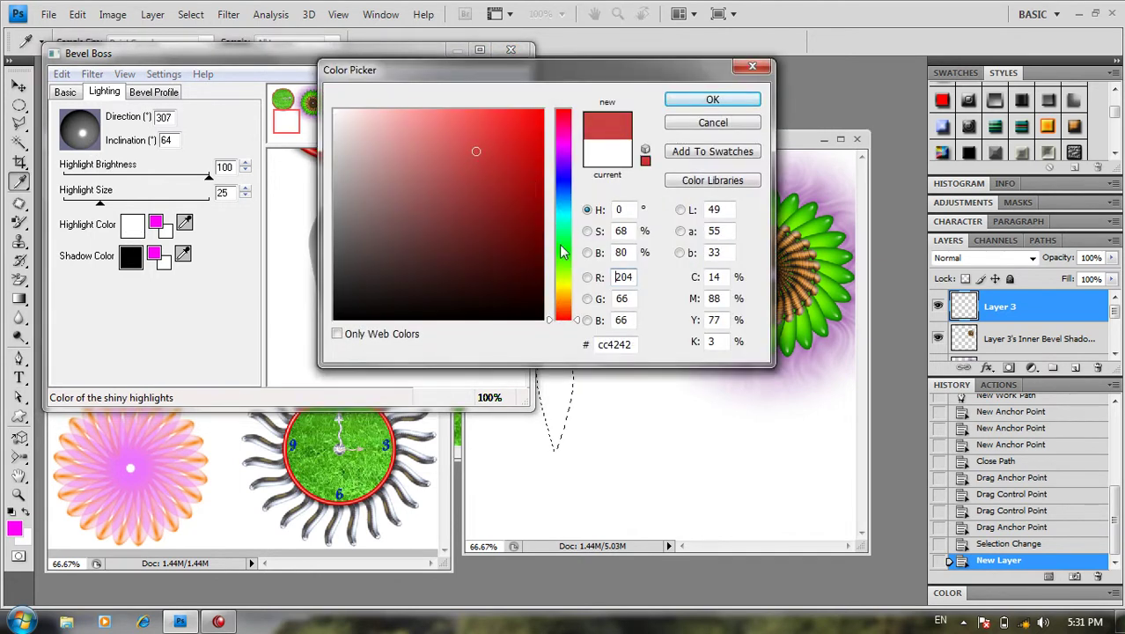
left_click_drag(557, 229, 559, 298)
left_click(544, 110)
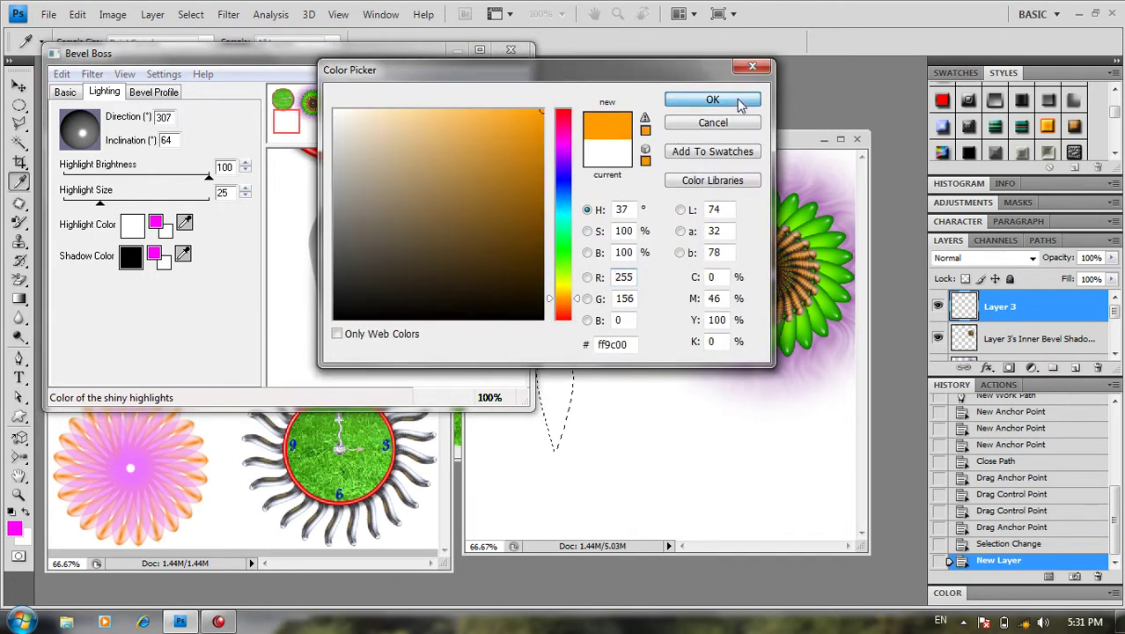
left_click(712, 101)
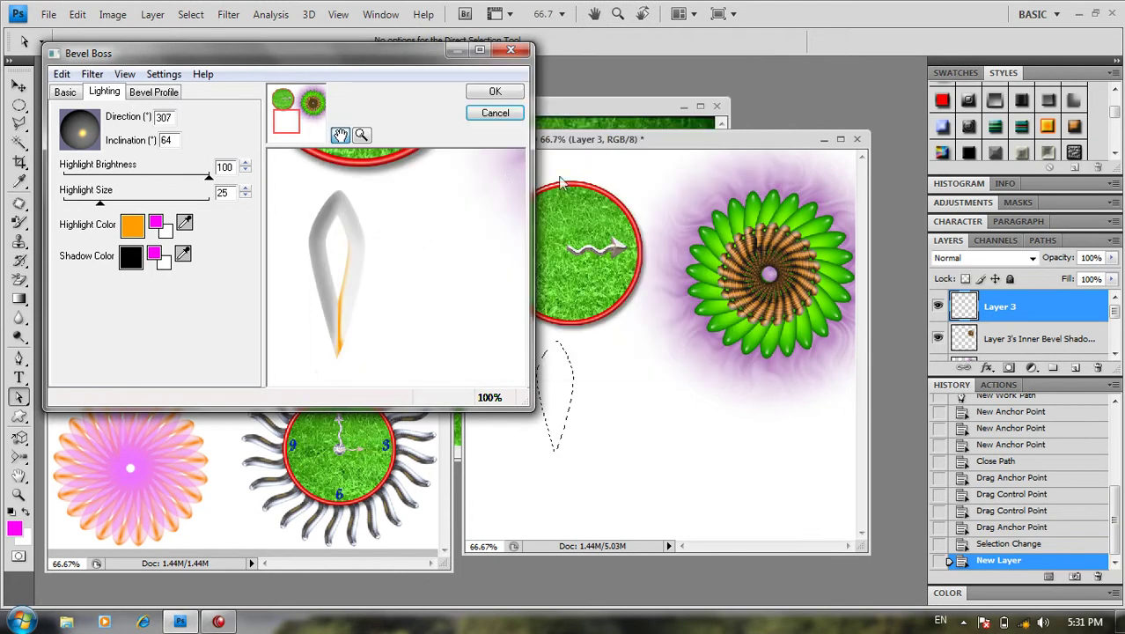
left_click(132, 226)
left_click_drag(563, 172, 563, 141)
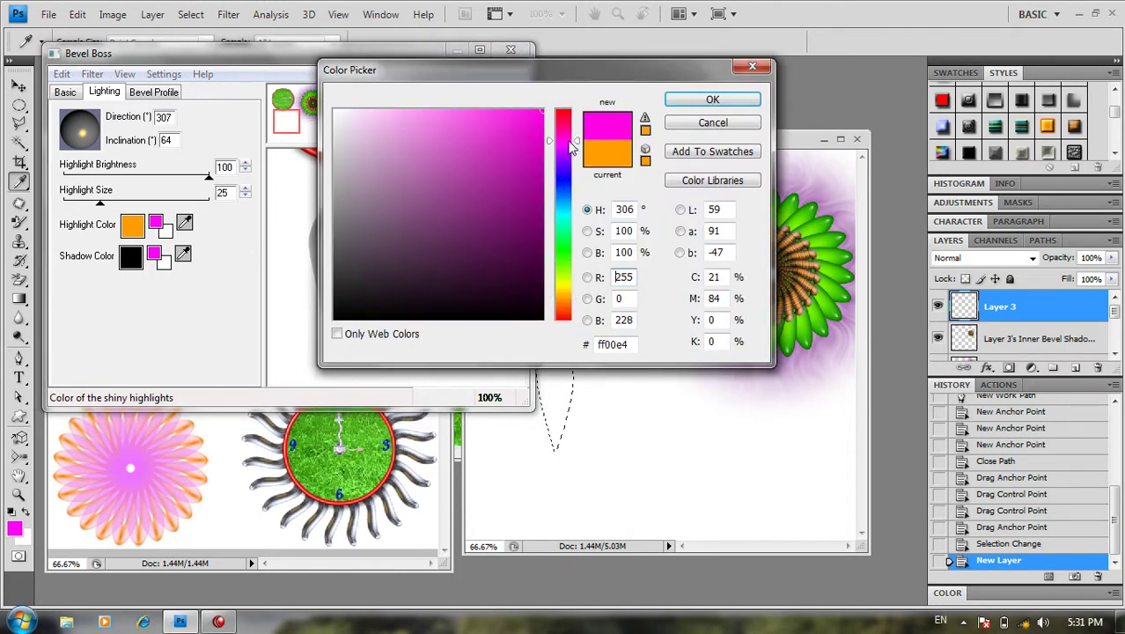
left_click(712, 100)
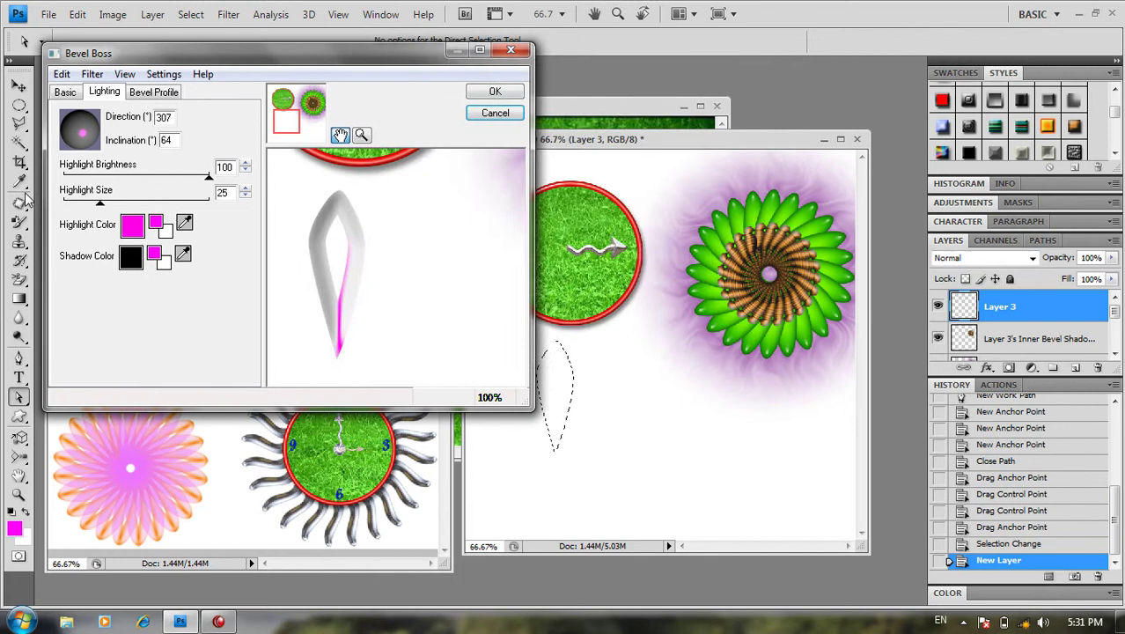
Step: Set a bright orange shadow colour, highlight size 100, and move the light to the top
left_click(131, 256)
left_click_drag(427, 218, 527, 154)
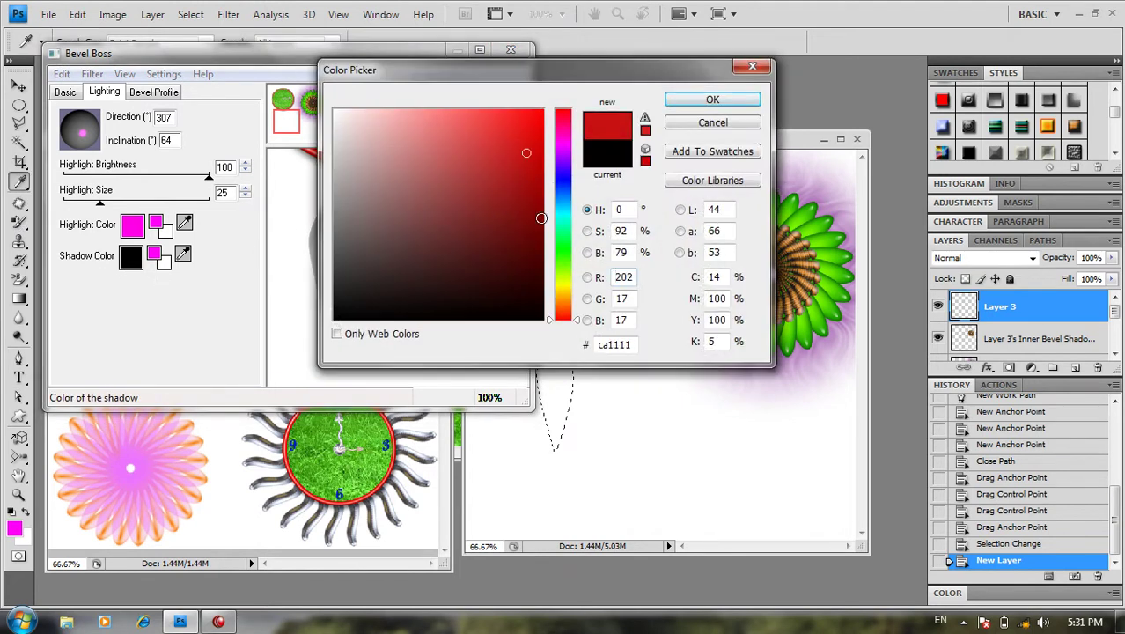
left_click(563, 291)
left_click_drag(566, 299, 568, 298)
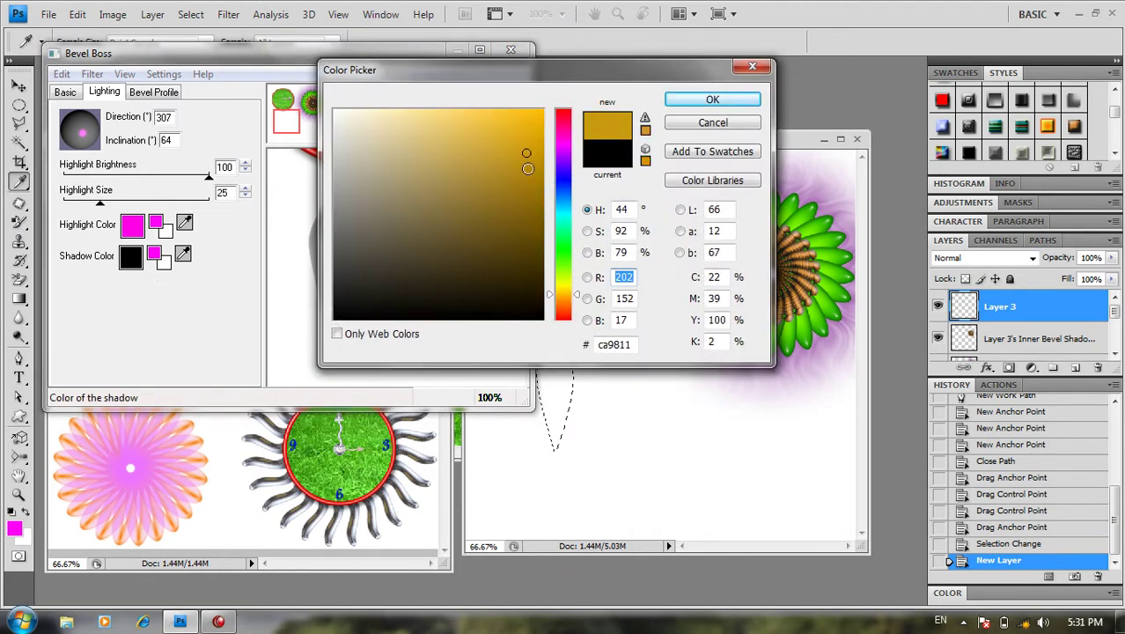
left_click_drag(527, 153, 720, 92)
left_click(715, 98)
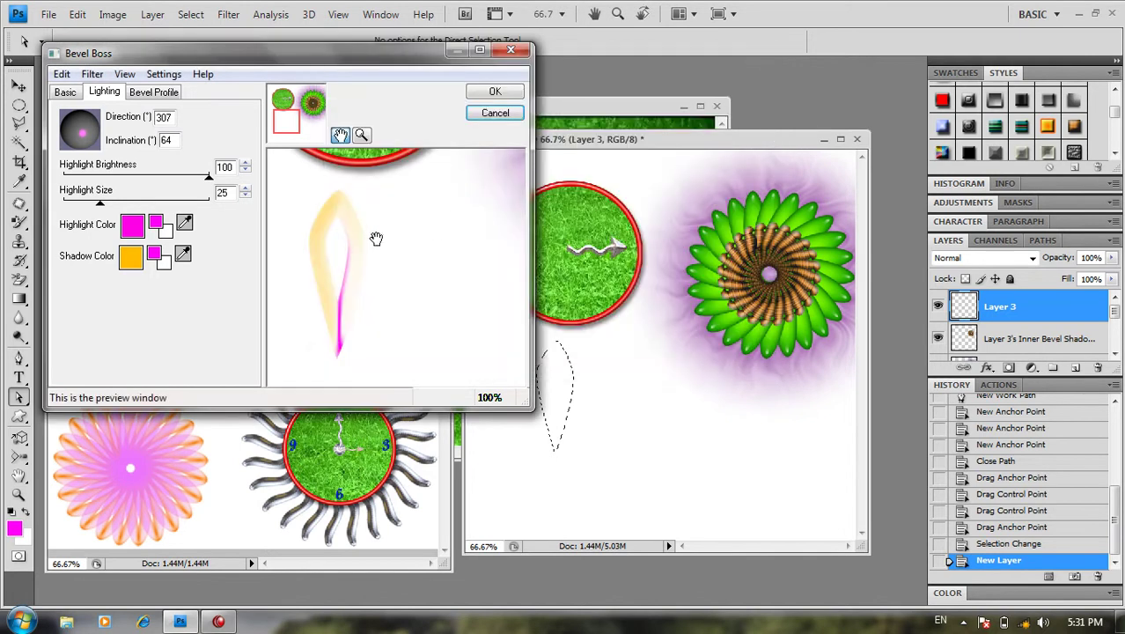
left_click_drag(365, 258, 376, 259)
left_click_drag(99, 202, 212, 202)
left_click_drag(81, 139, 80, 115)
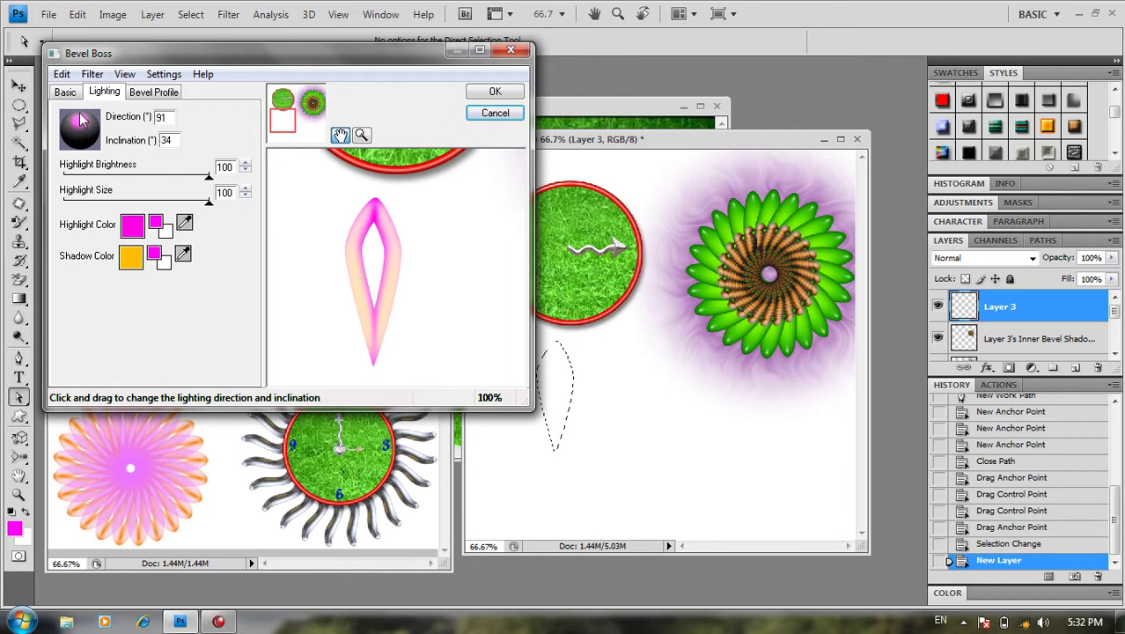
Step: Change the highlight colour to golden yellow and the shadow colour to magenta
left_click(134, 228)
mouse_move(564, 226)
left_mouse_down()
mouse_move(562, 303)
mouse_move(555, 288)
left_mouse_up()
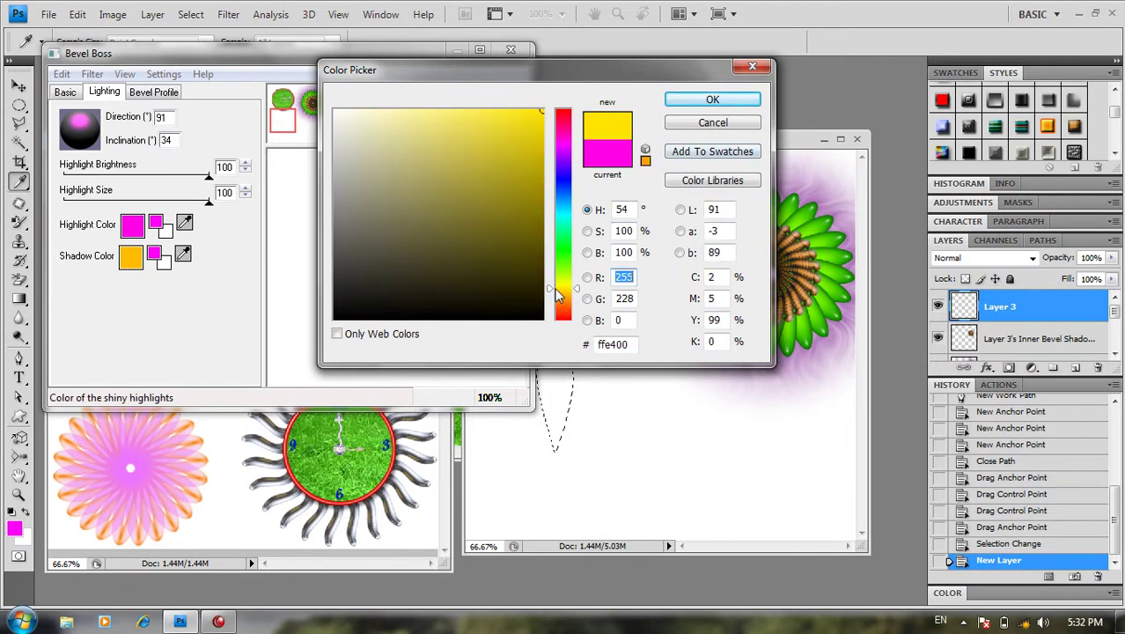
left_click(712, 99)
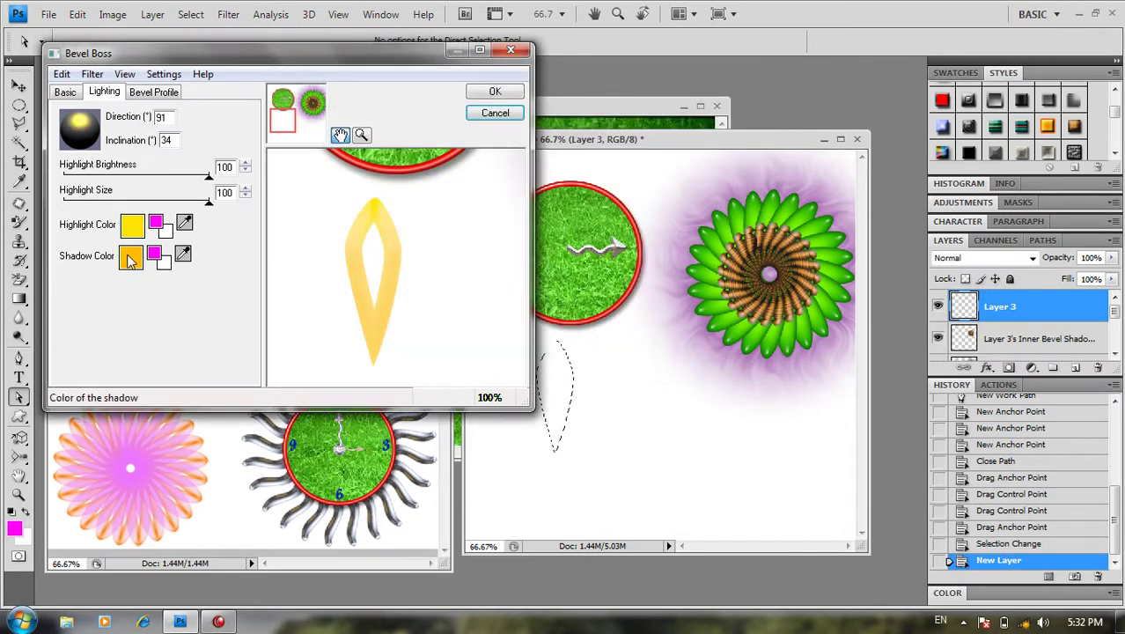
left_click(132, 257)
left_click_drag(561, 212, 562, 147)
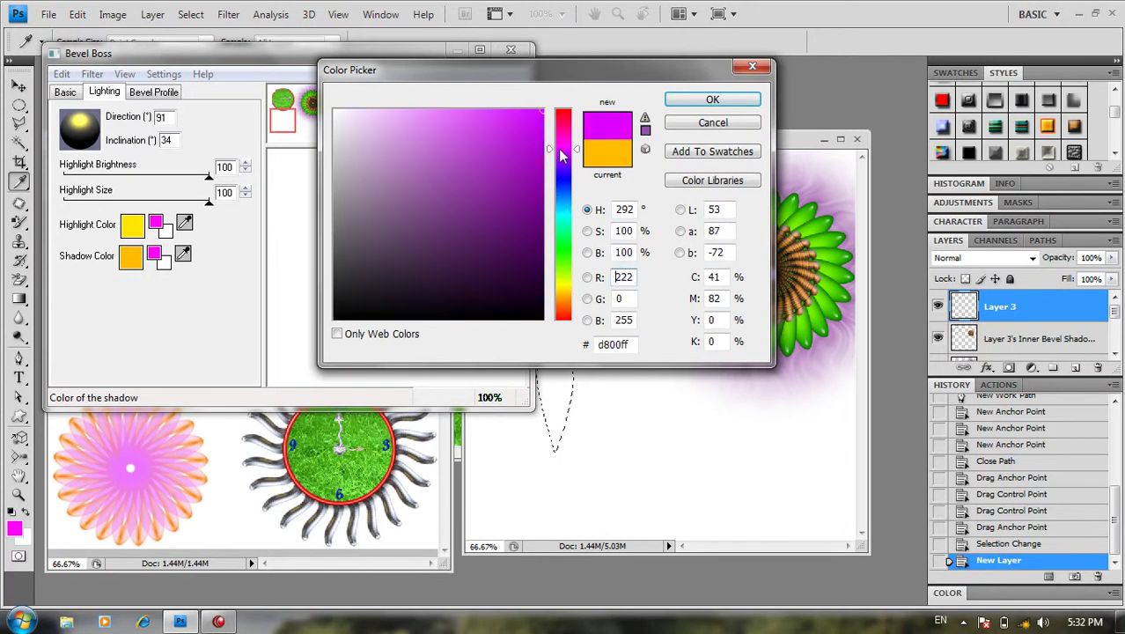
left_click(715, 100)
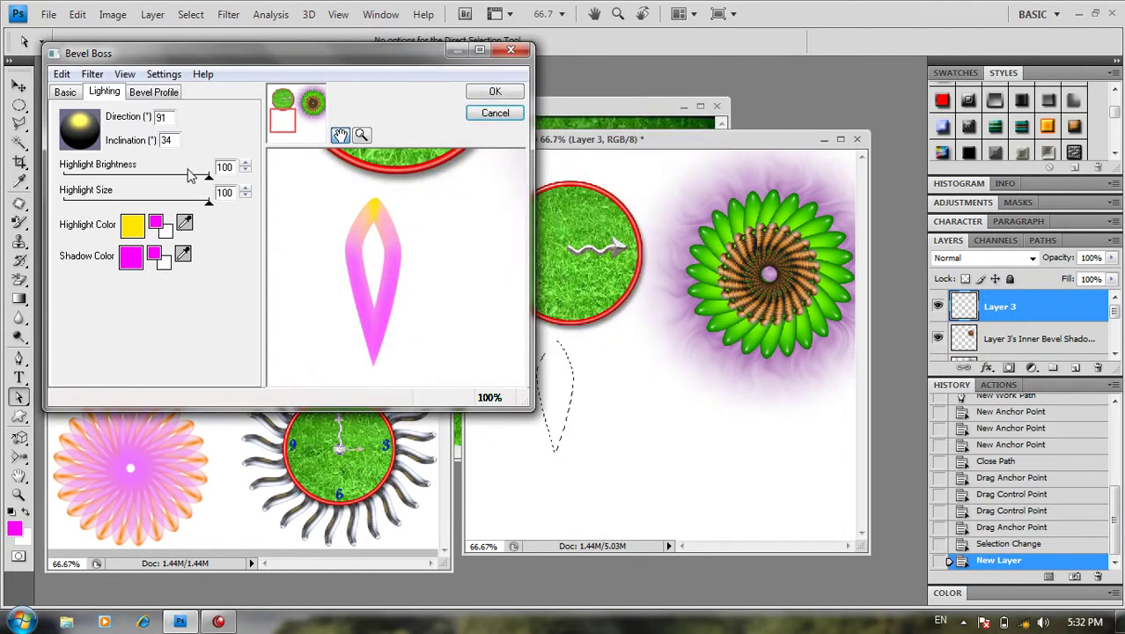
left_click(132, 227)
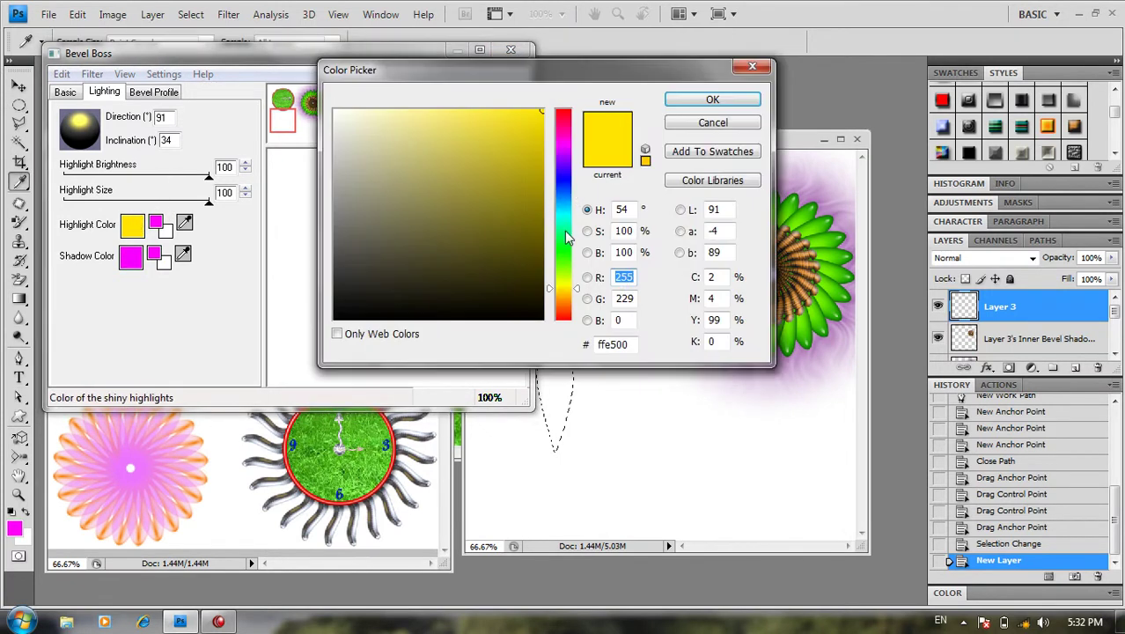
left_click(678, 99)
Step: Tweak the light direction, widen the bevel slightly, set height scale 24, and apply
left_click_drag(85, 118, 83, 116)
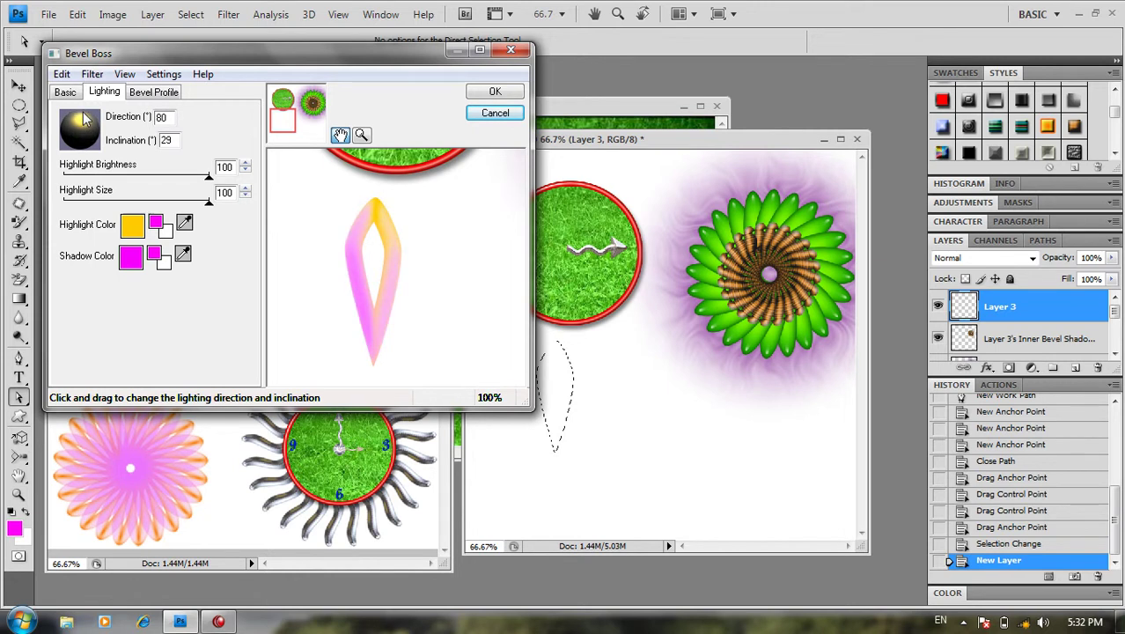
left_click(150, 96)
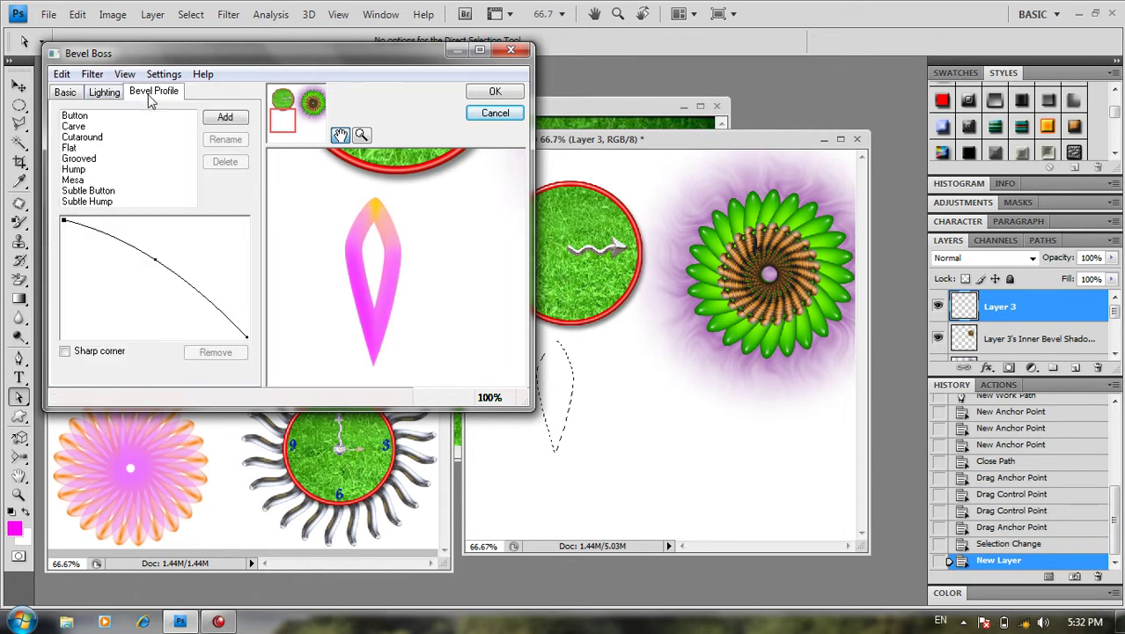
left_click(77, 93)
left_click_drag(87, 129, 93, 132)
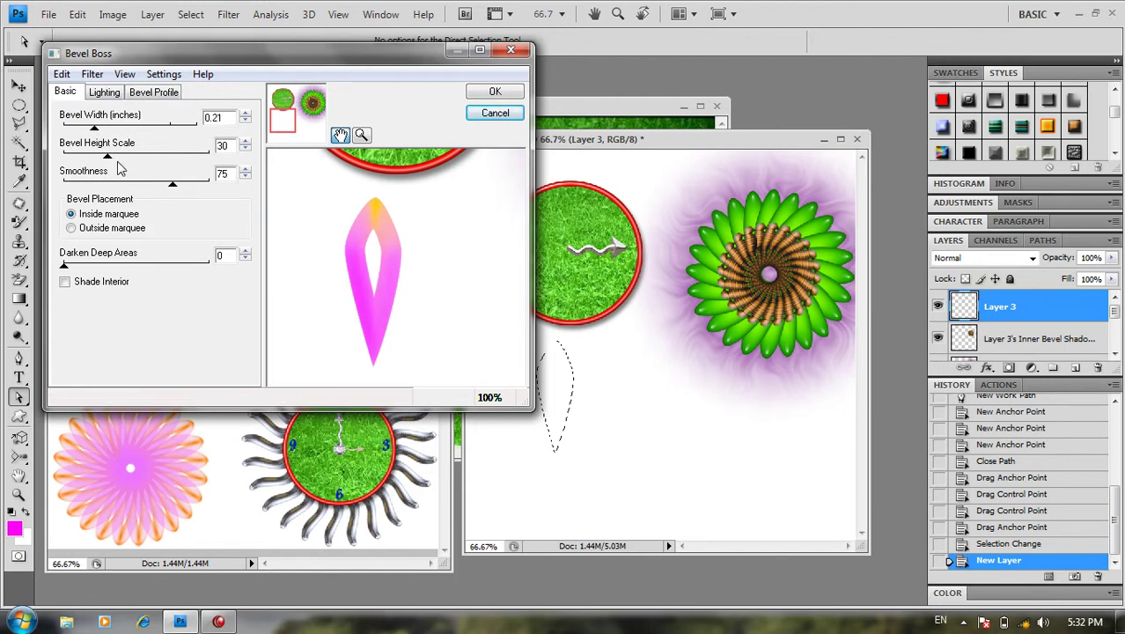
left_click_drag(107, 159, 98, 160)
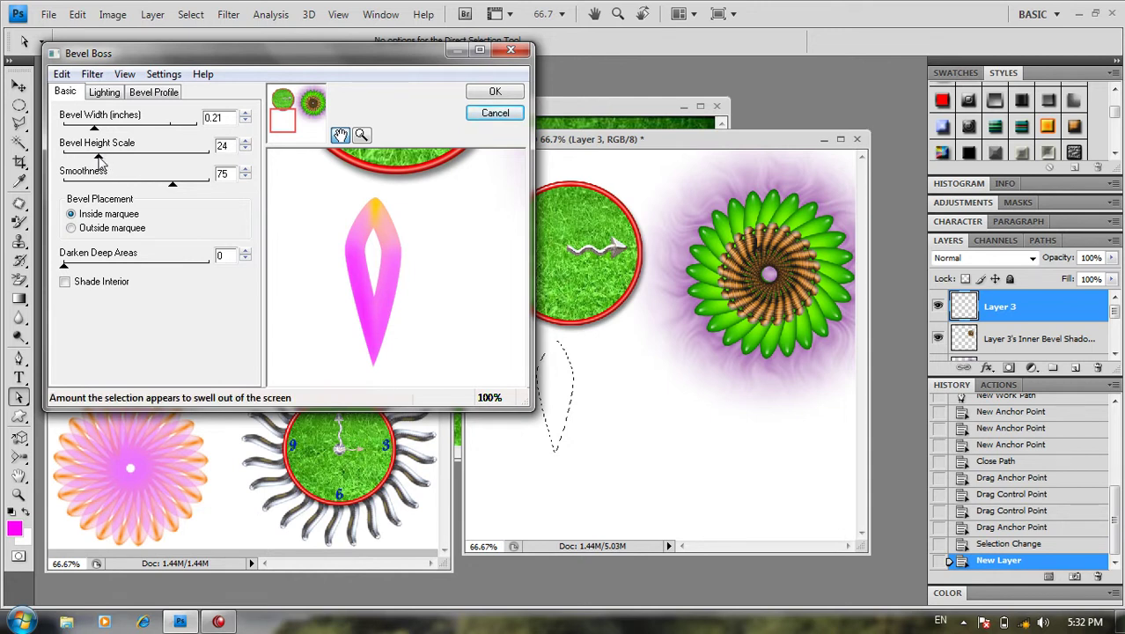
left_click(496, 93)
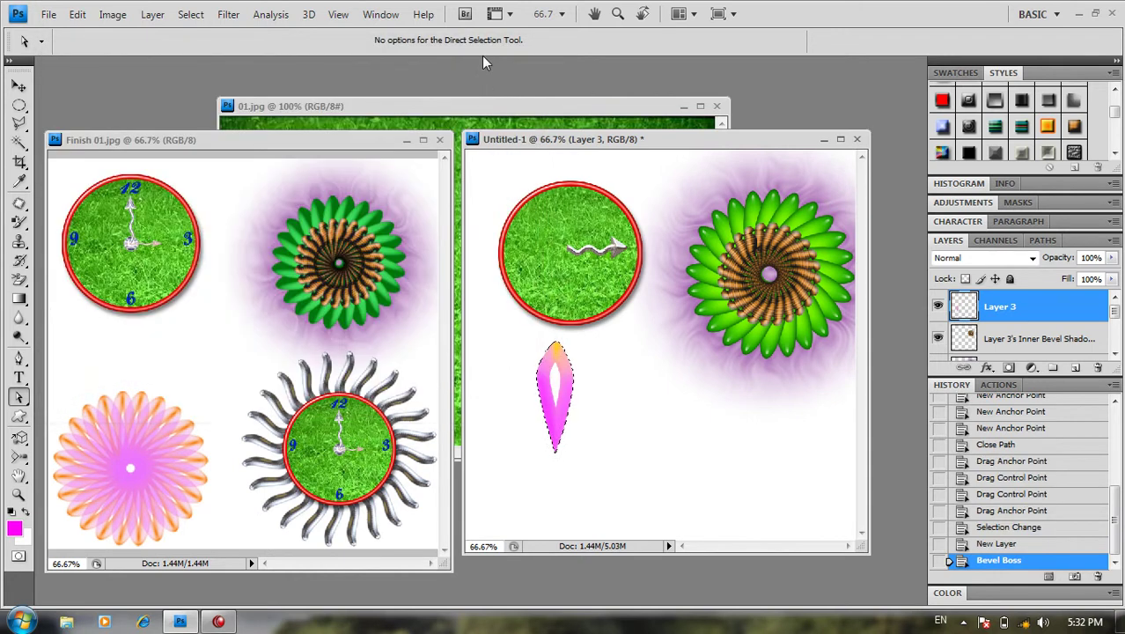
Step: Rotate the petal 20° about its bottom corner, then repeat-duplicate it into rotated copies
key("ctrl+d")
key("ctrl+t")
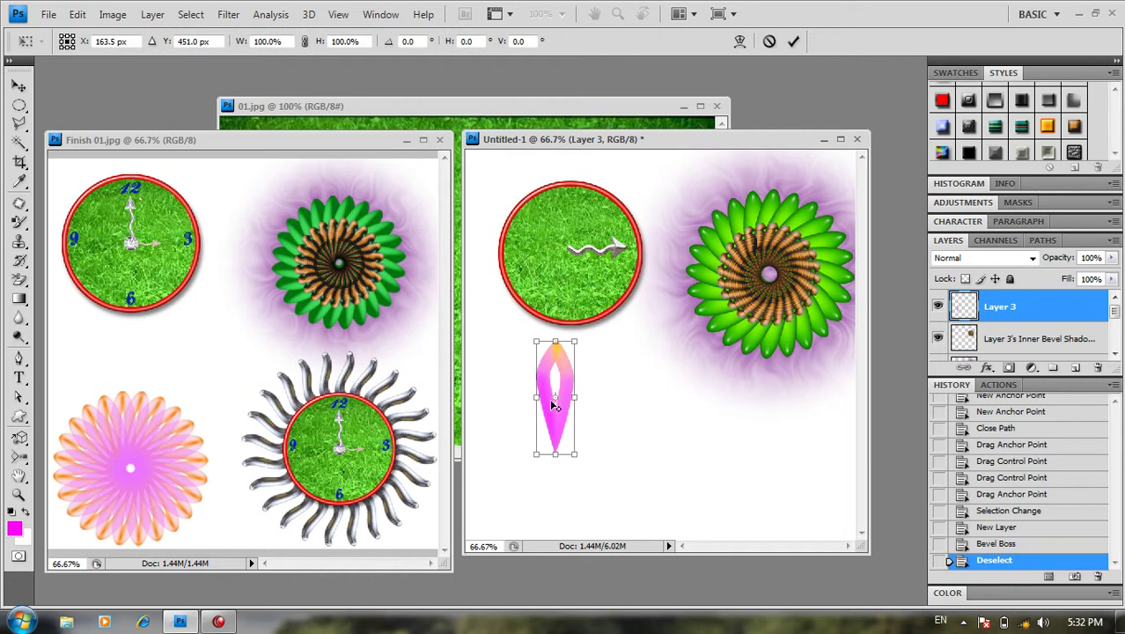
left_click_drag(553, 401, 572, 454)
type("20")
key("Return")
type("15")
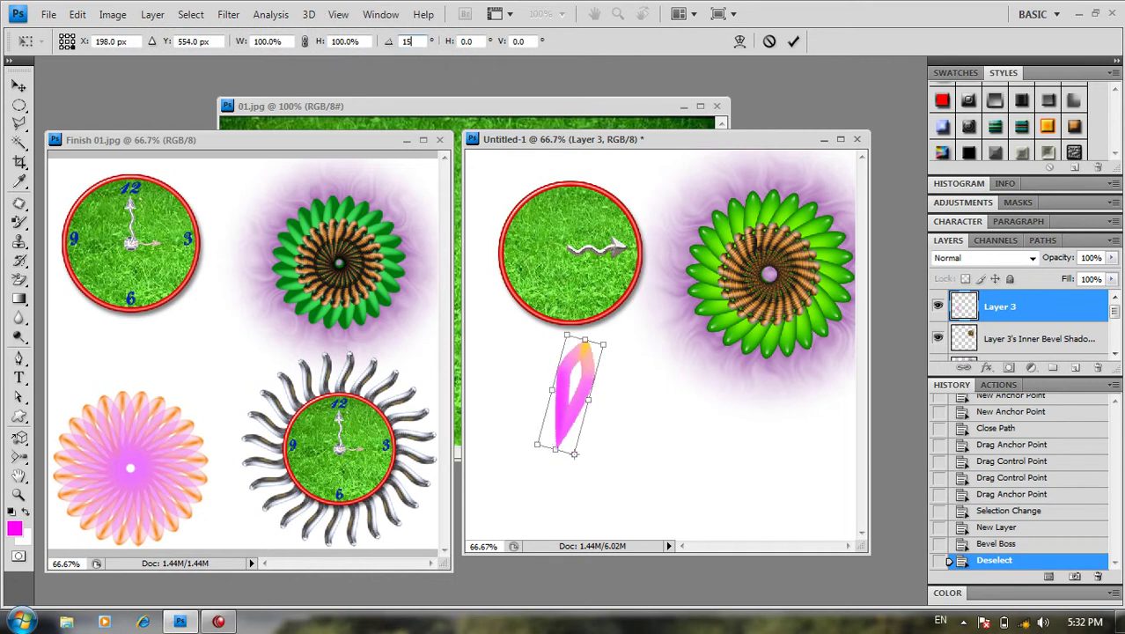
key("Return")
key("ctrl+alt+shift+t")
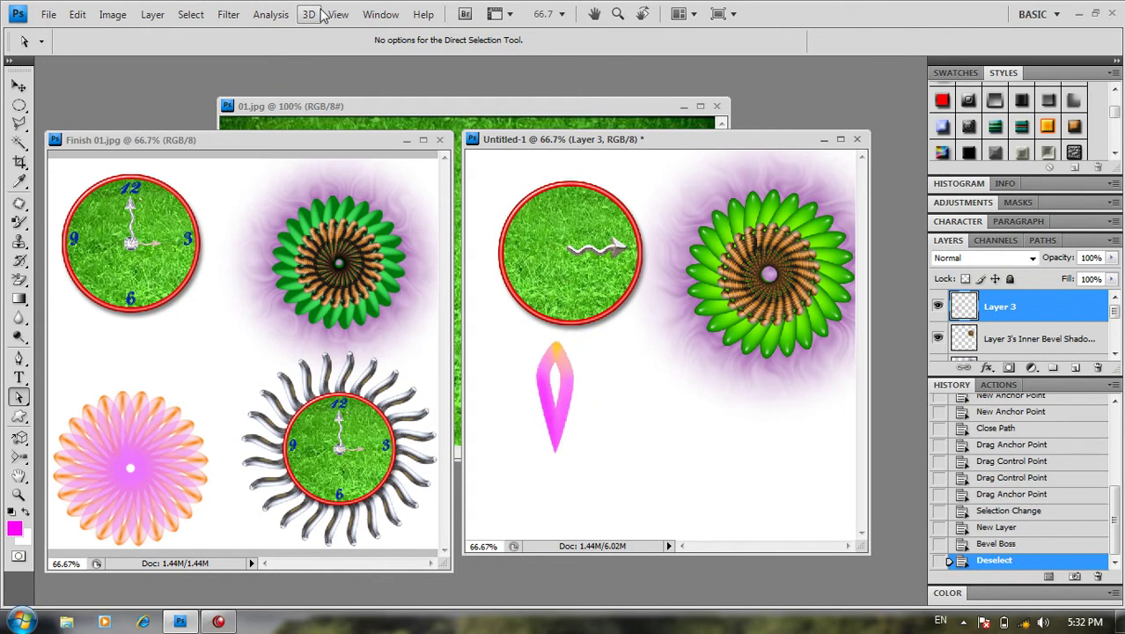
key("ctrl+alt+shift+t")
key("ctrl+alt+shift+t")
key("ctrl+alt+shift+t")
key("ctrl+alt+shift+t")
key("ctrl+alt+shift+t")
key("ctrl+alt+shift+t")
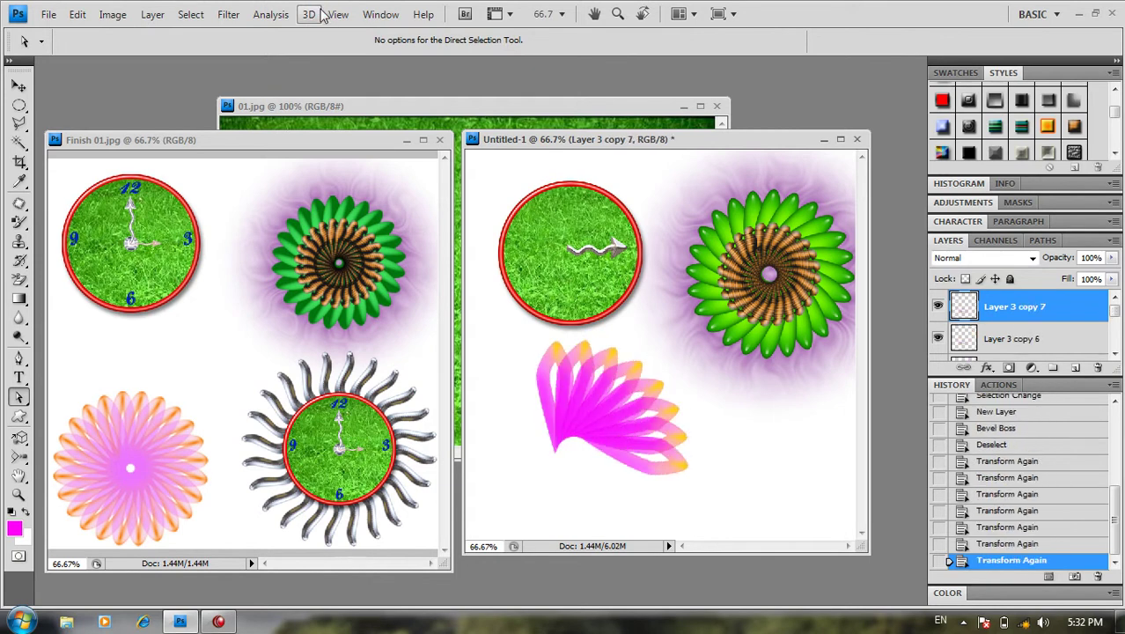
key("ctrl+alt+shift+t")
key("ctrl+alt+shift+t")
key("ctrl+alt+shift+t")
key("ctrl+alt+shift+t")
key("ctrl+alt+shift+t")
key("ctrl+alt+shift+t")
key("ctrl+alt+shift+t")
key("ctrl+alt+shift+t")
key("ctrl+alt+shift+t")
key("ctrl+alt+shift+t")
key("ctrl+alt+shift+t")
key("ctrl+alt+shift+t")
key("ctrl+alt+shift+t")
key("ctrl+alt+shift+t")
key("ctrl+alt+shift+t")
key("ctrl+alt+shift+t")
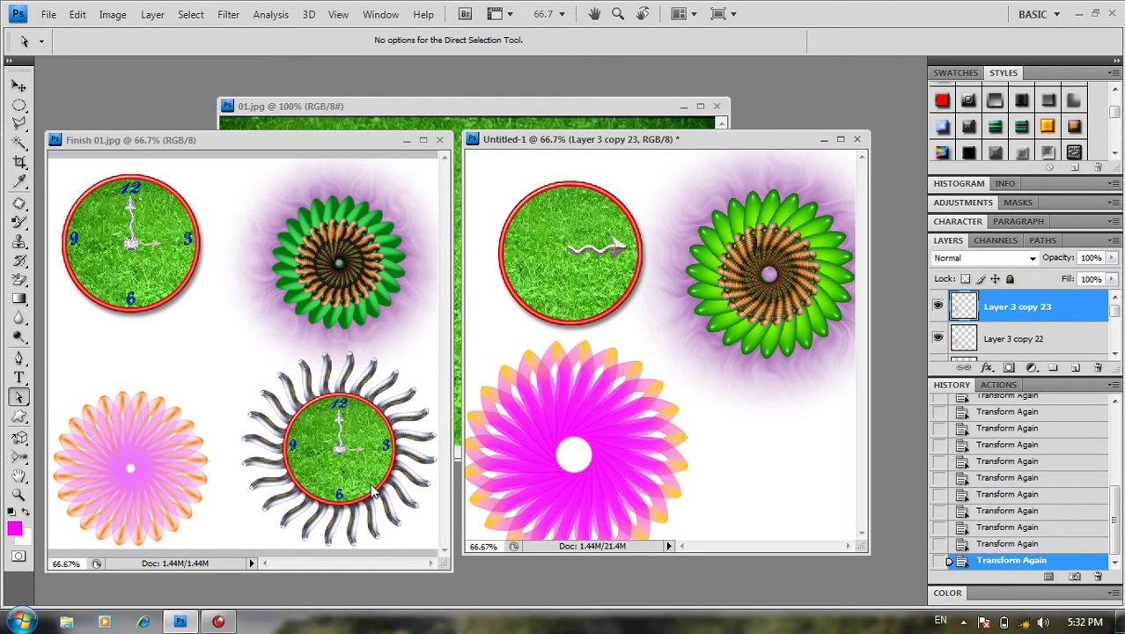
Step: Draw a curved closed hand path with the Pen tool right of the pink flower
left_click(18, 357)
left_click(739, 491)
left_click_drag(746, 457, 737, 448)
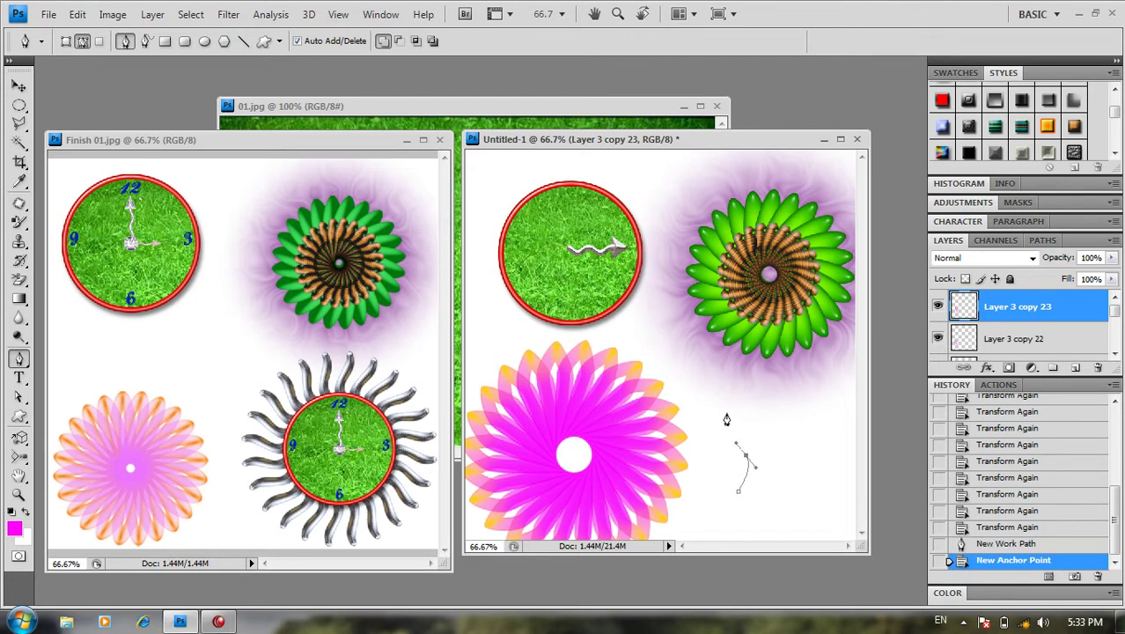
mouse_move(729, 398)
left_mouse_down()
mouse_move(731, 383)
mouse_move(746, 382)
mouse_move(742, 436)
mouse_move(763, 463)
mouse_move(731, 502)
mouse_move(741, 505)
left_mouse_up()
left_click(721, 376)
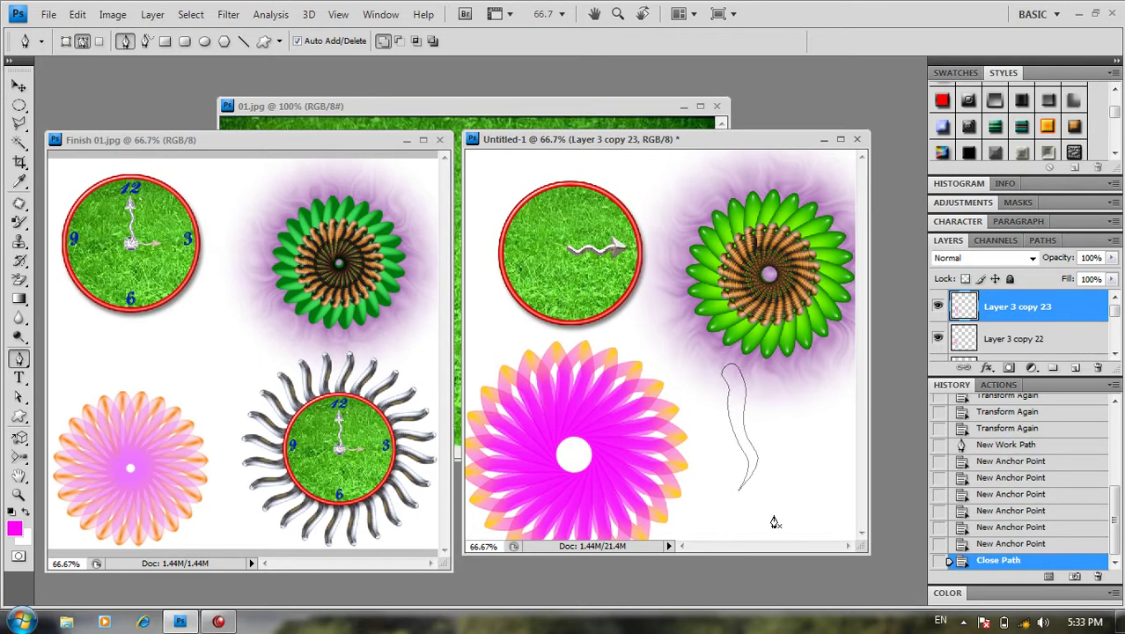
Step: Fill the hand path's selection with magenta on new Layer 4, then deselect
key("ctrl+Return")
key("ctrl+shift+n")
key("Return")
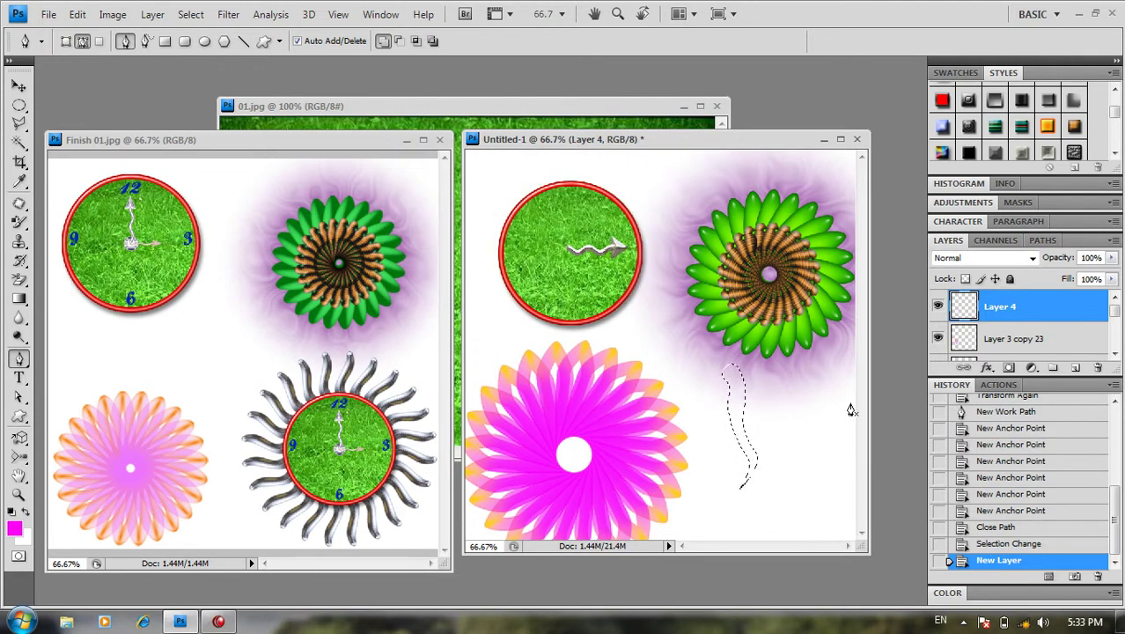
key("alt+BackSpace")
key("ctrl+d")
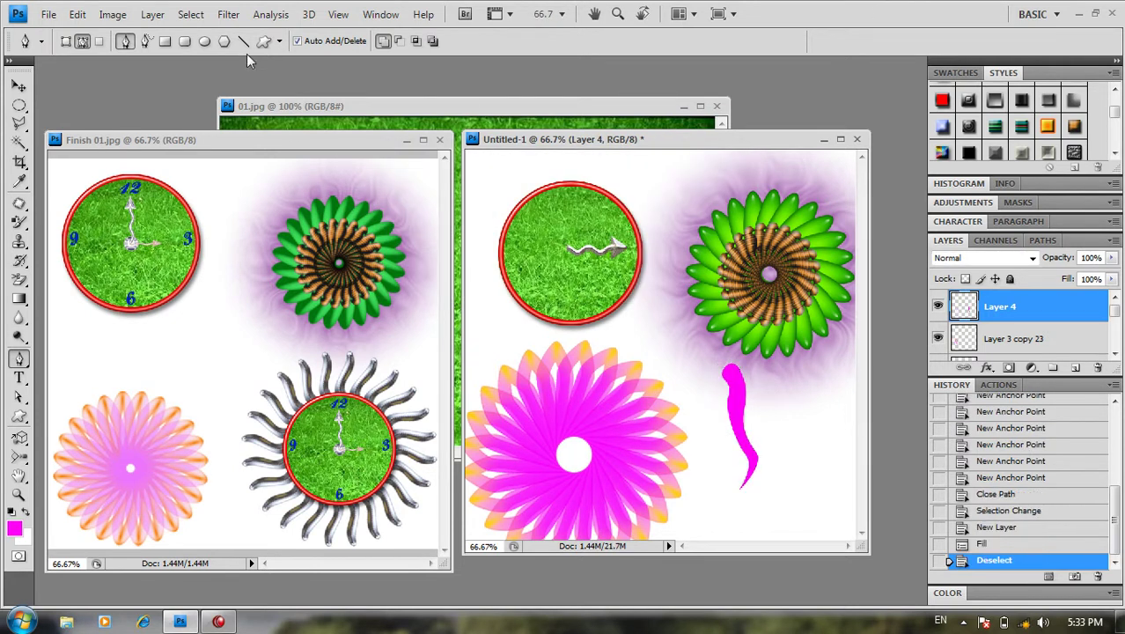
left_click(229, 14)
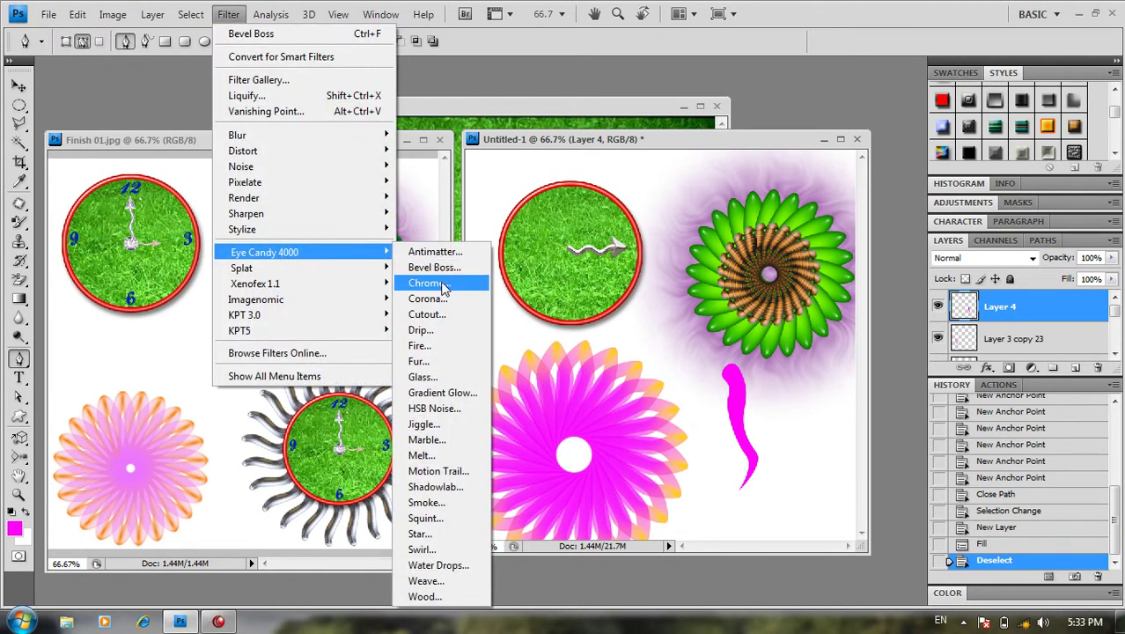
Step: Apply Eye Candy Chrome to the hand with the default Outdoor reflection map
mouse_move(264, 252)
left_click(441, 285)
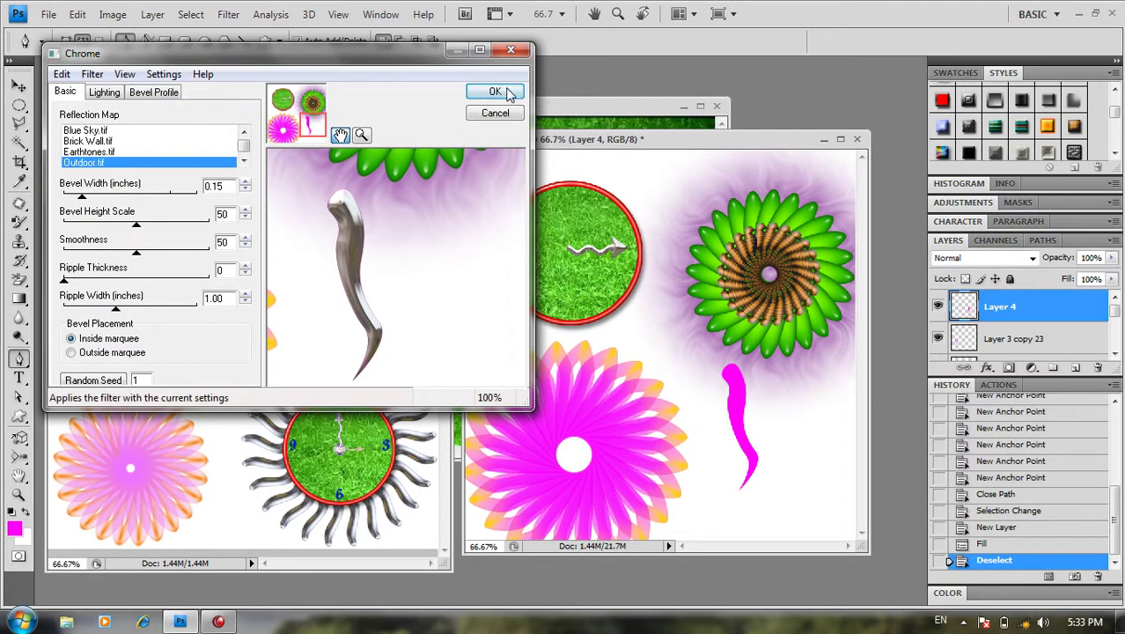
left_click(500, 93)
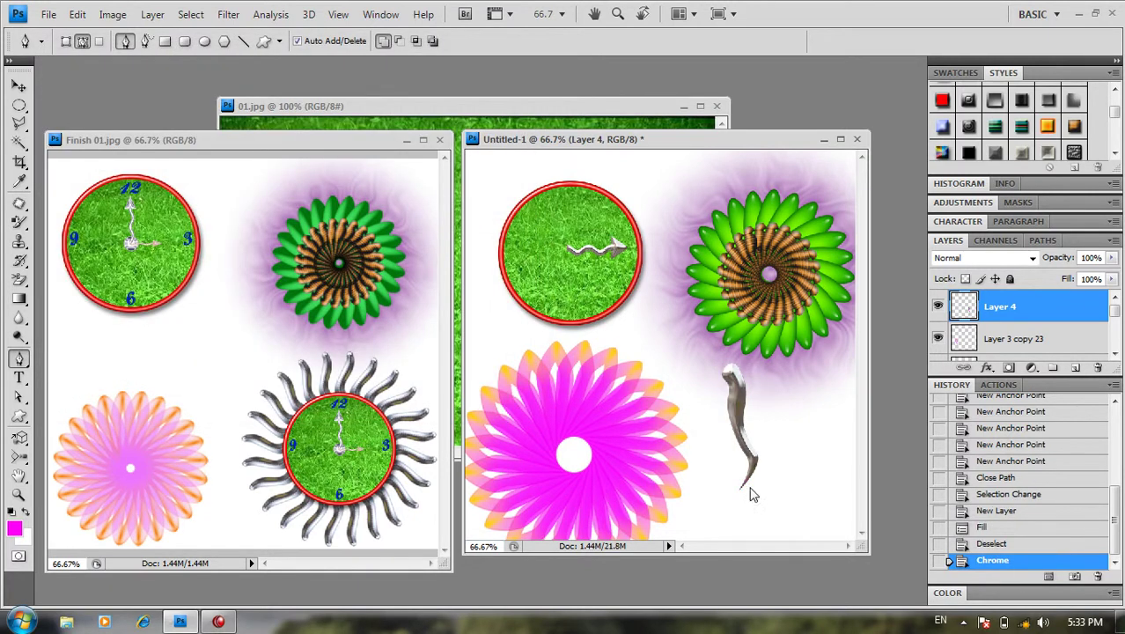